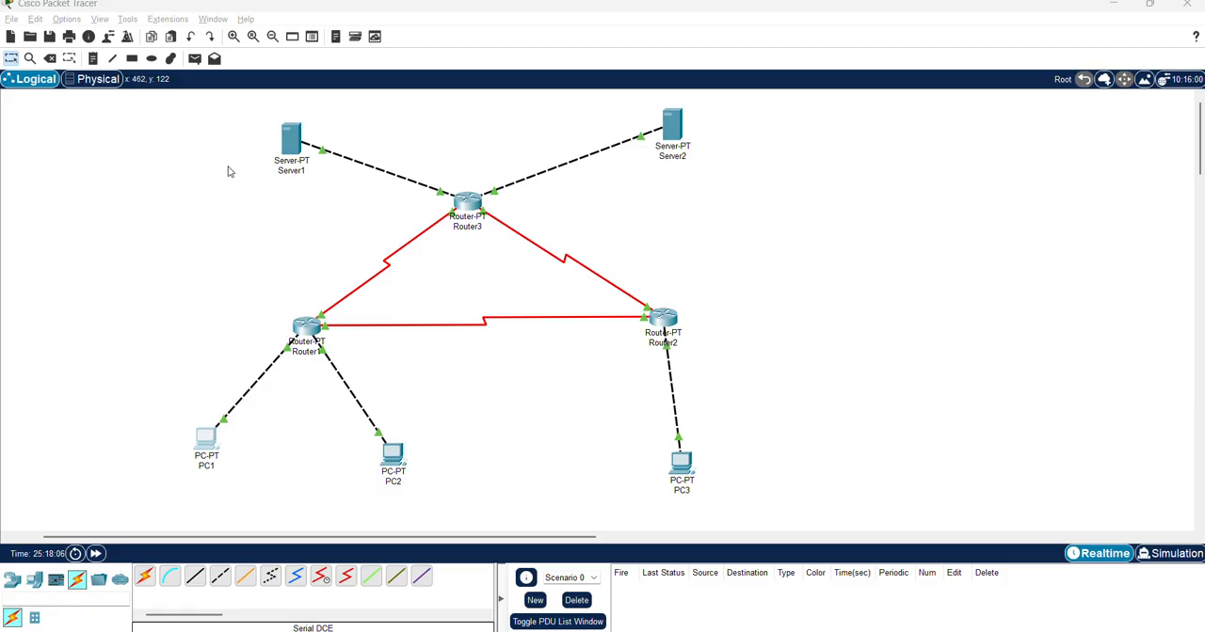
Switch to the Routing Statik page in Chrome and read its Tujuan and Pengertian sections
{"action": "key", "text": "alt+Tab"}
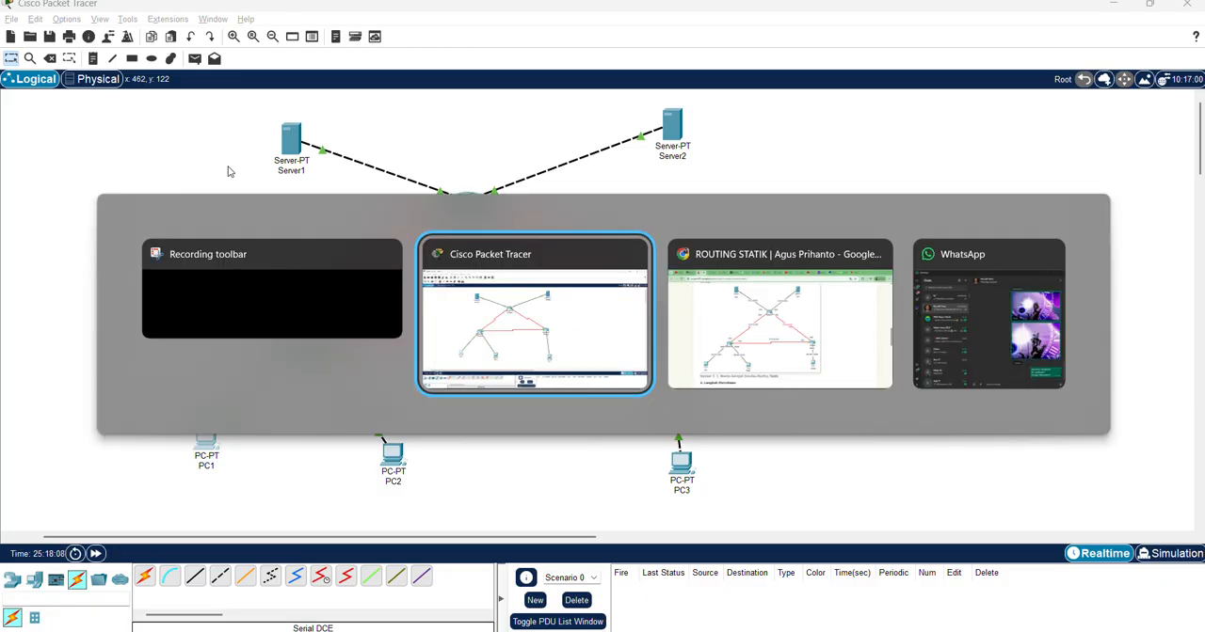
{"action": "key", "text": "alt+Tab"}
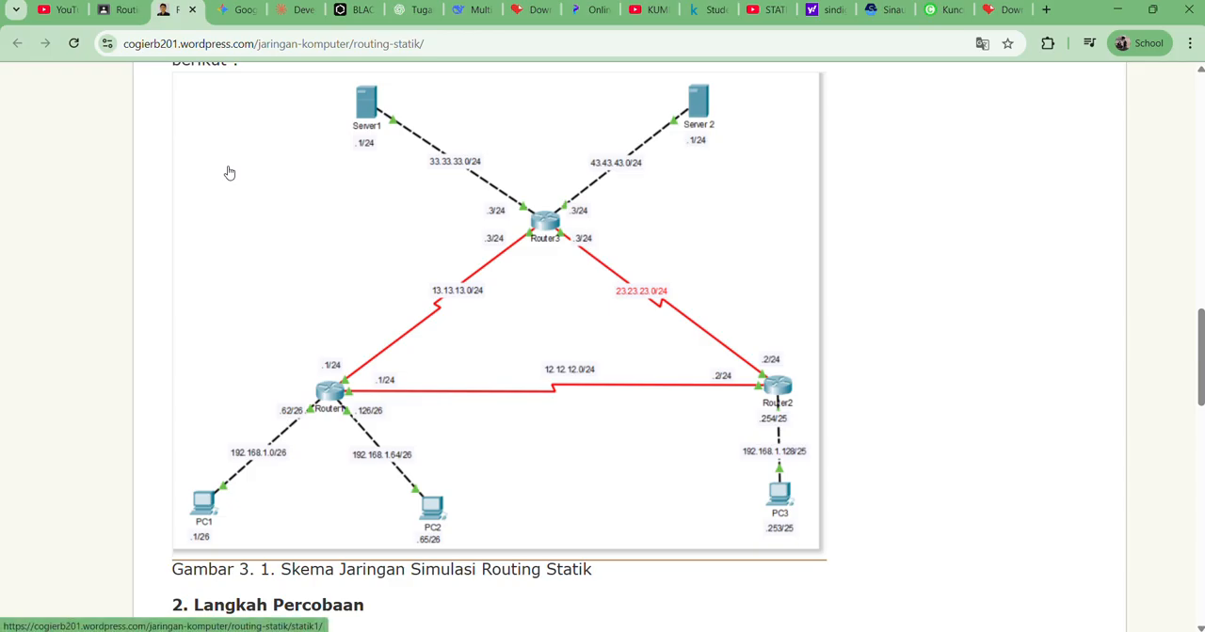
{"action": "scroll", "coordinate": [229, 172], "scroll_direction": "up", "scroll_amount": 15}
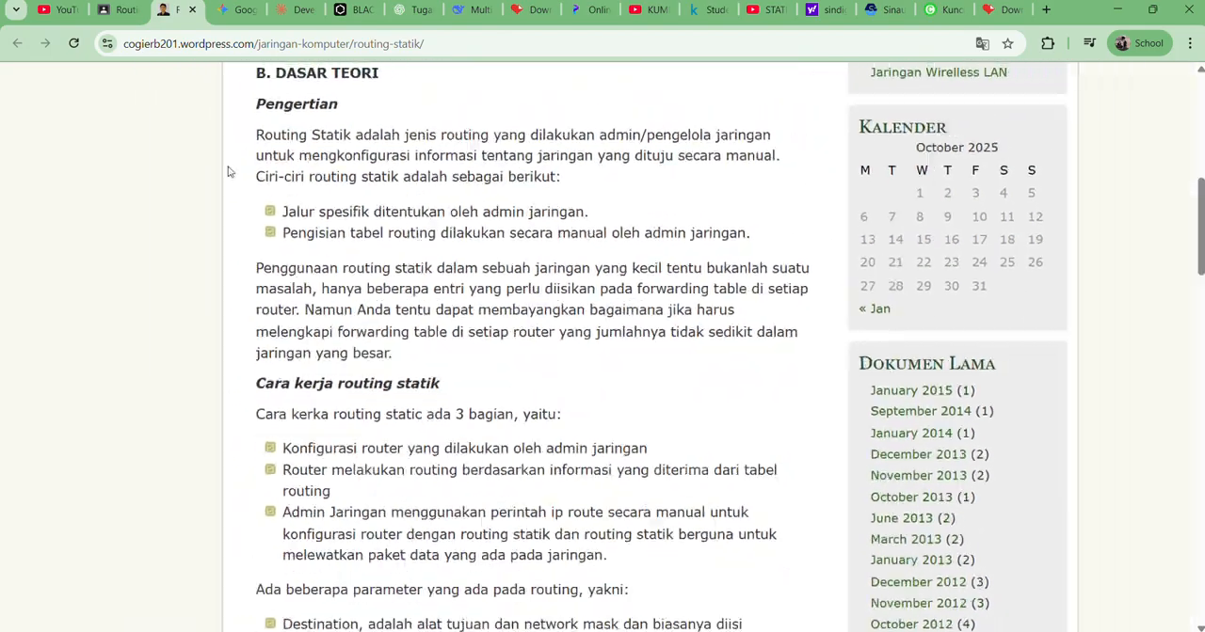
{"action": "scroll", "coordinate": [228, 173], "scroll_direction": "up", "scroll_amount": 7}
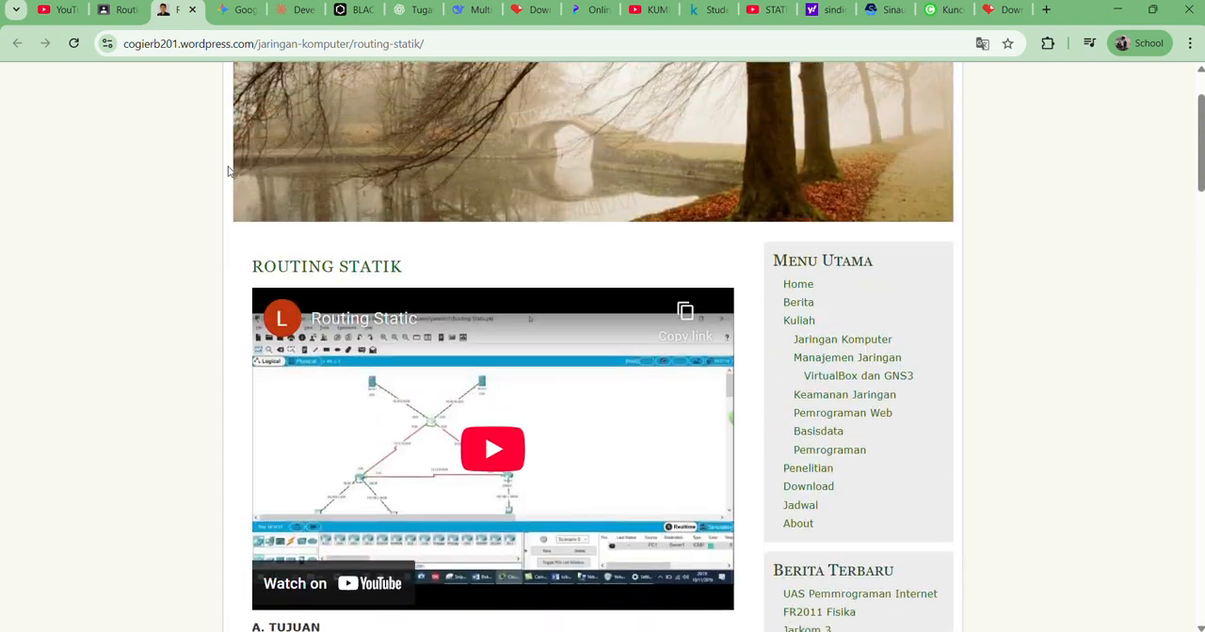
{"action": "scroll", "coordinate": [227, 171], "scroll_direction": "up", "scroll_amount": 1}
{"action": "scroll", "coordinate": [227, 171], "scroll_direction": "down", "scroll_amount": 5}
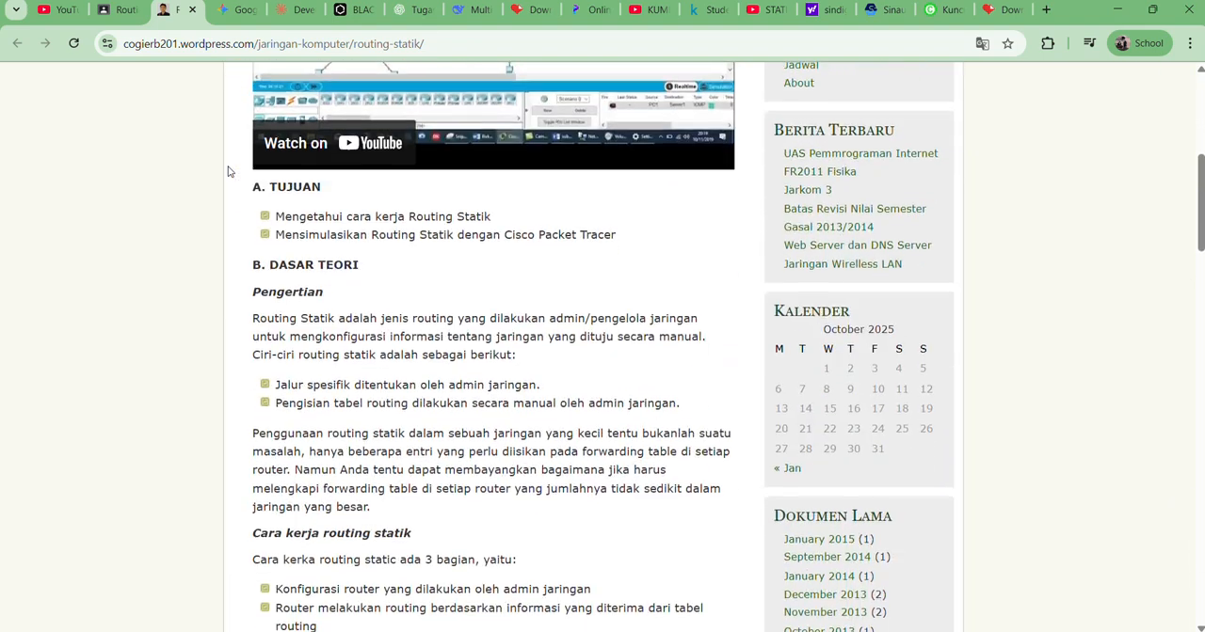
{"action": "scroll", "coordinate": [286, 225], "scroll_direction": "down", "scroll_amount": 1}
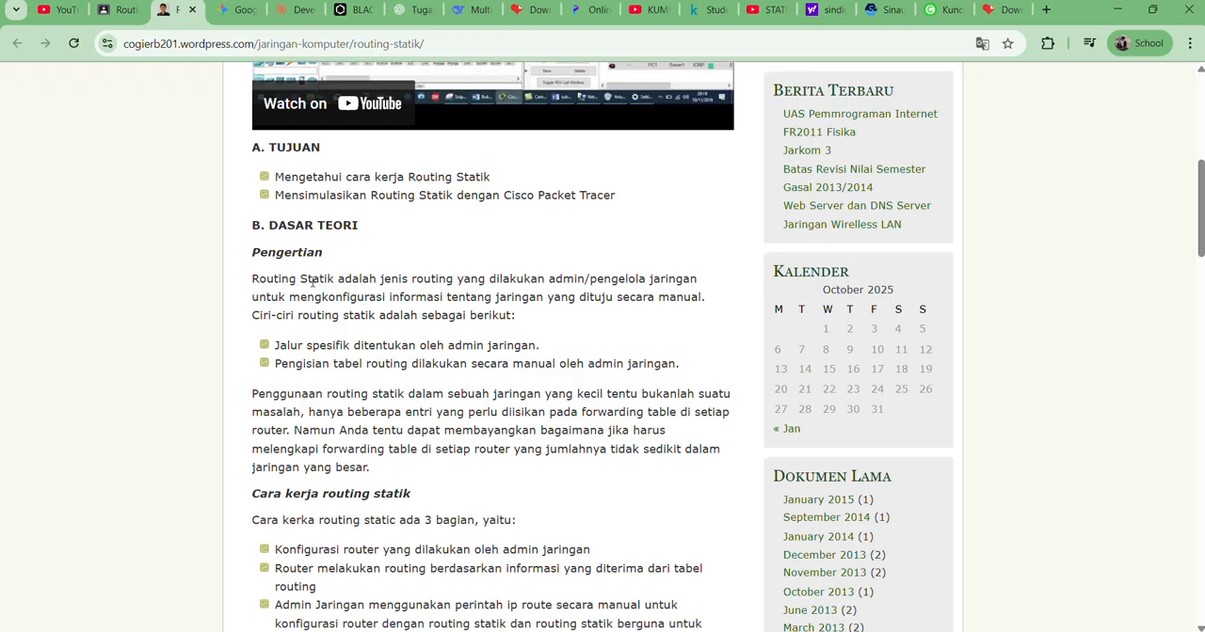
{"action": "scroll", "coordinate": [374, 290], "scroll_direction": "down", "scroll_amount": 2}
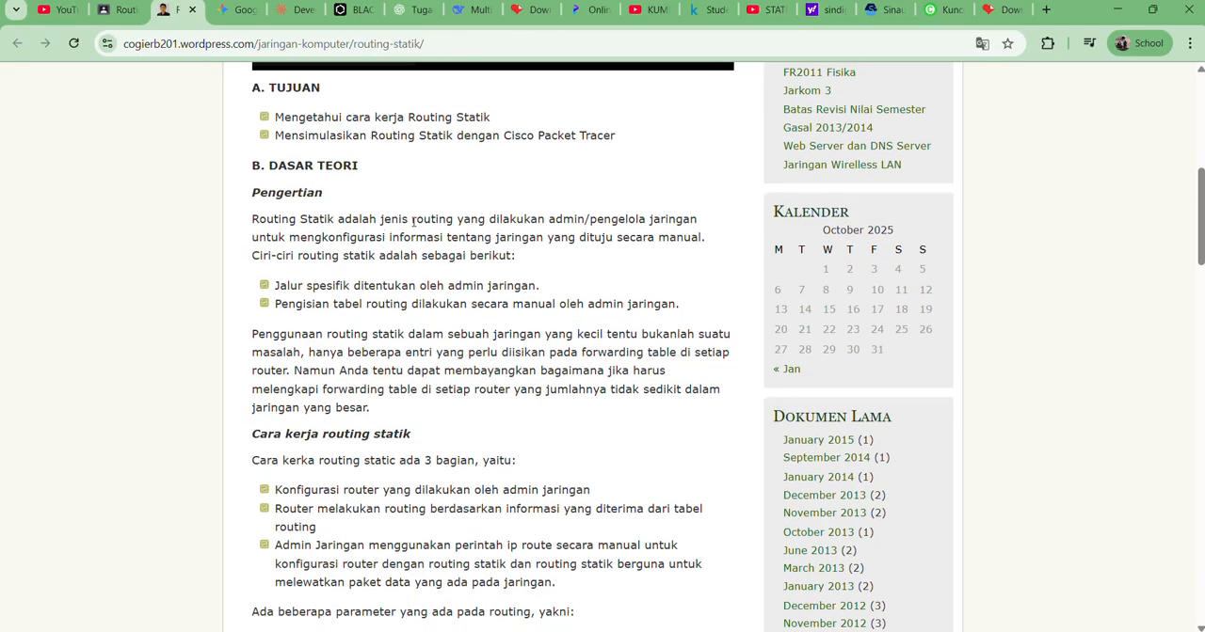
{"action": "scroll", "coordinate": [460, 385], "scroll_direction": "down", "scroll_amount": 1}
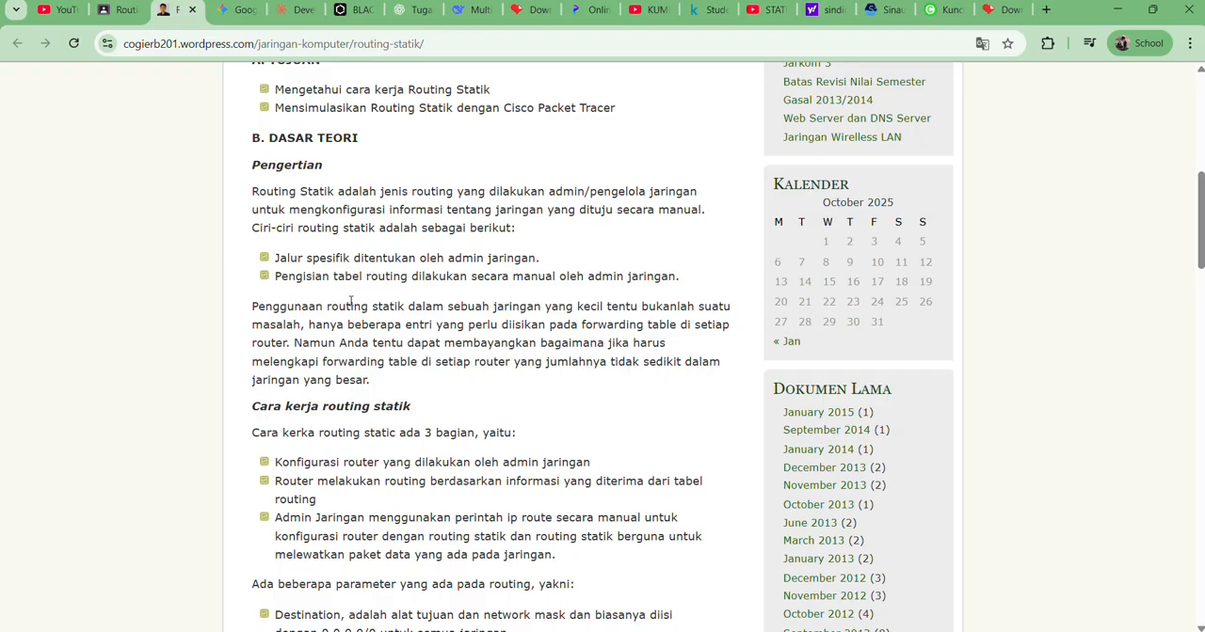
Read how static routing works, its parameters, advantages and drawbacks, down to the network topology diagram under Skenario
{"action": "scroll", "coordinate": [351, 301], "scroll_direction": "down", "scroll_amount": 1}
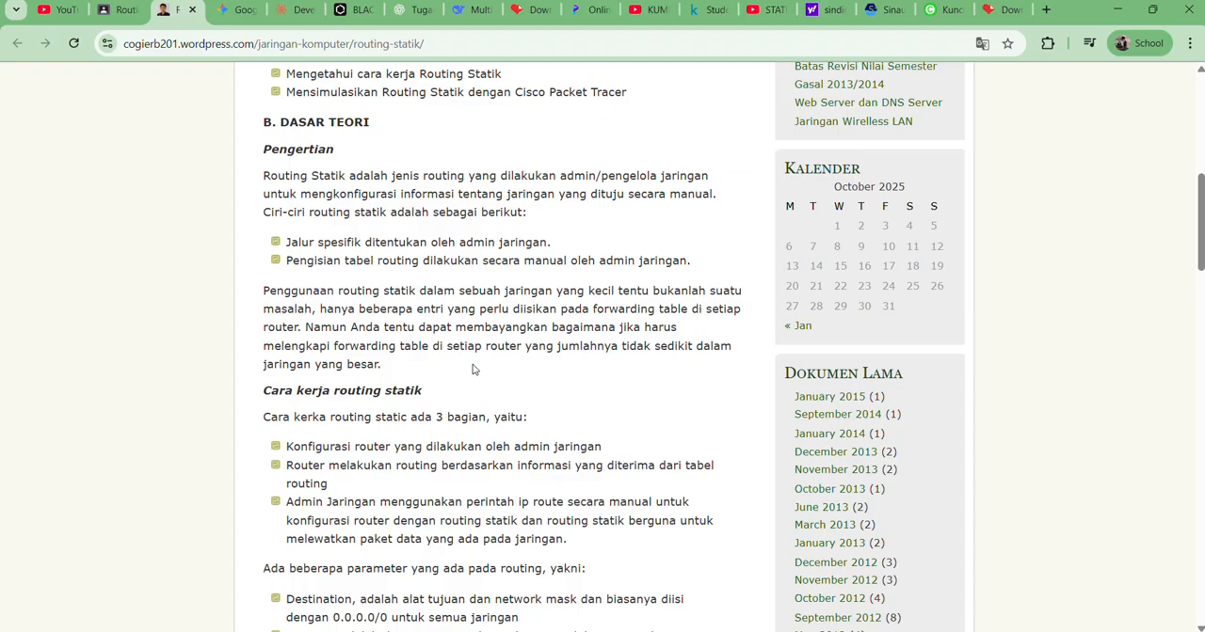
{"action": "scroll", "coordinate": [400, 367], "scroll_direction": "down", "scroll_amount": 2}
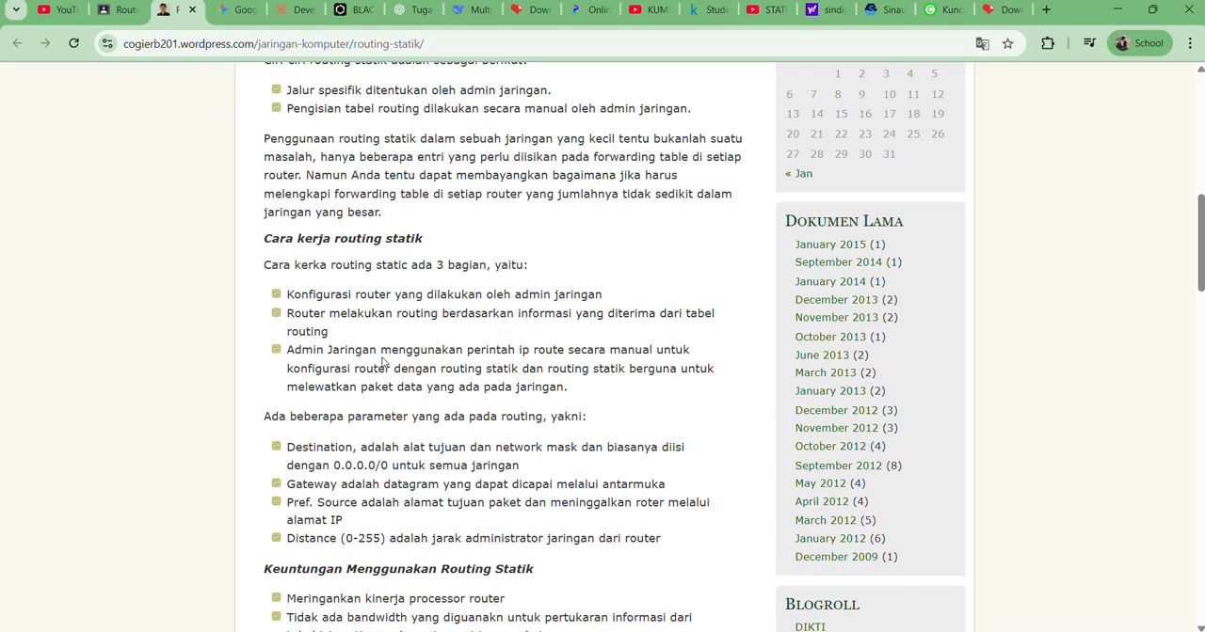
{"action": "scroll", "coordinate": [382, 362], "scroll_direction": "down", "scroll_amount": 2}
{"action": "scroll", "coordinate": [382, 361], "scroll_direction": "up", "scroll_amount": 3}
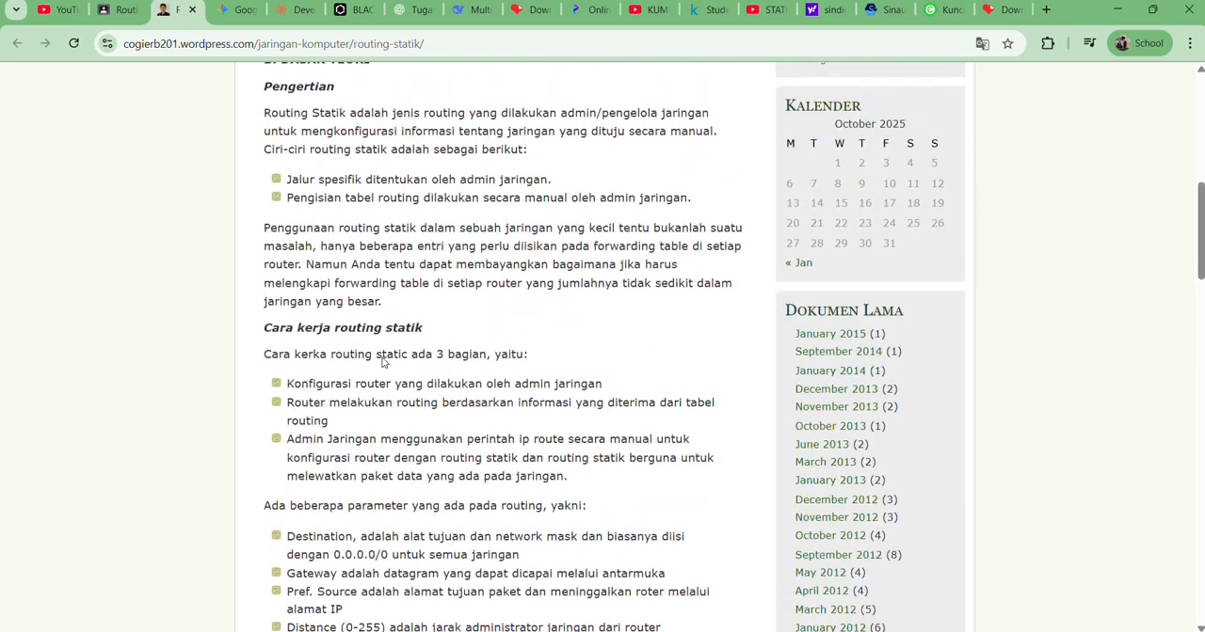
{"action": "scroll", "coordinate": [433, 403], "scroll_direction": "down", "scroll_amount": 3}
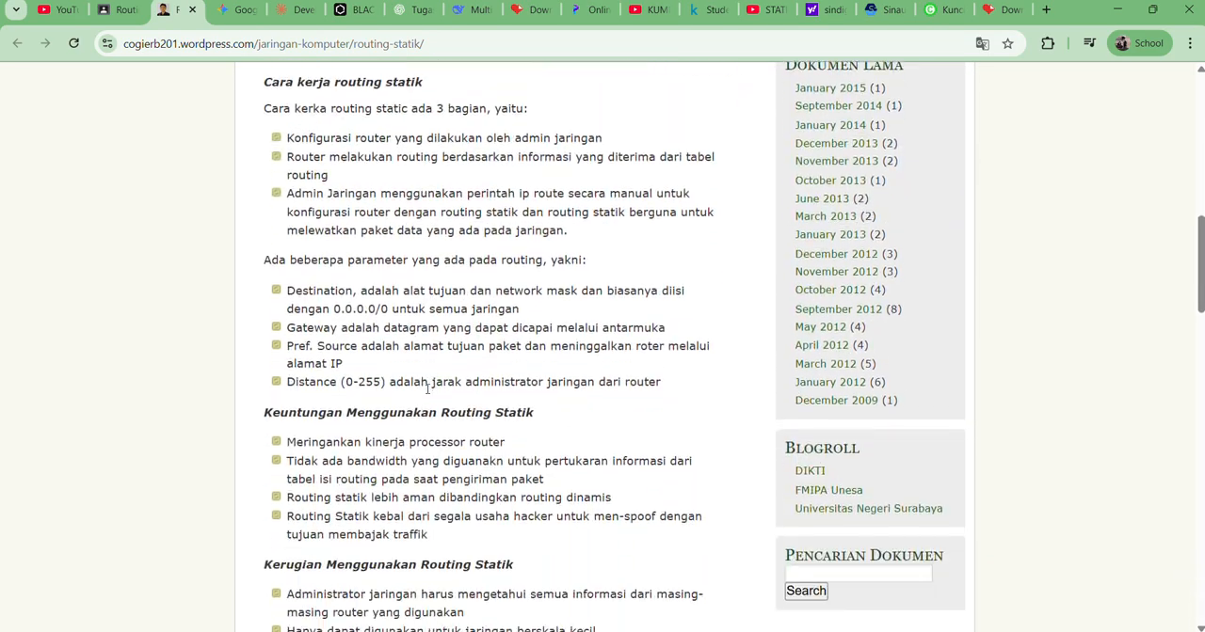
{"action": "scroll", "coordinate": [423, 380], "scroll_direction": "down", "scroll_amount": 15}
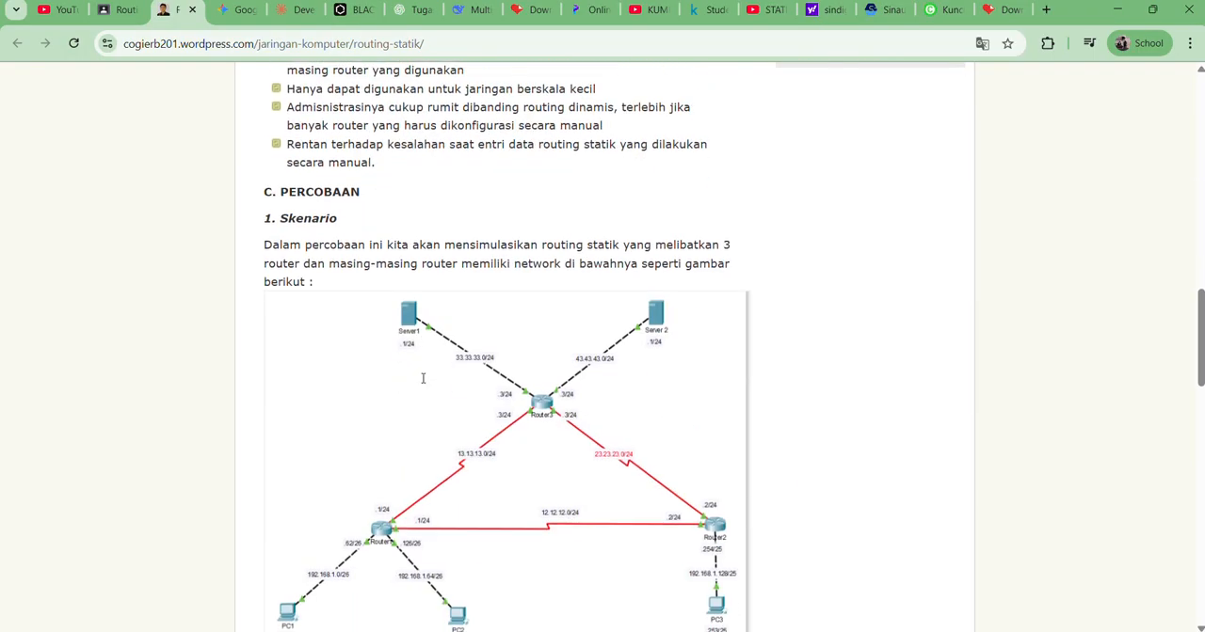
{"action": "scroll", "coordinate": [423, 379], "scroll_direction": "up", "scroll_amount": 1}
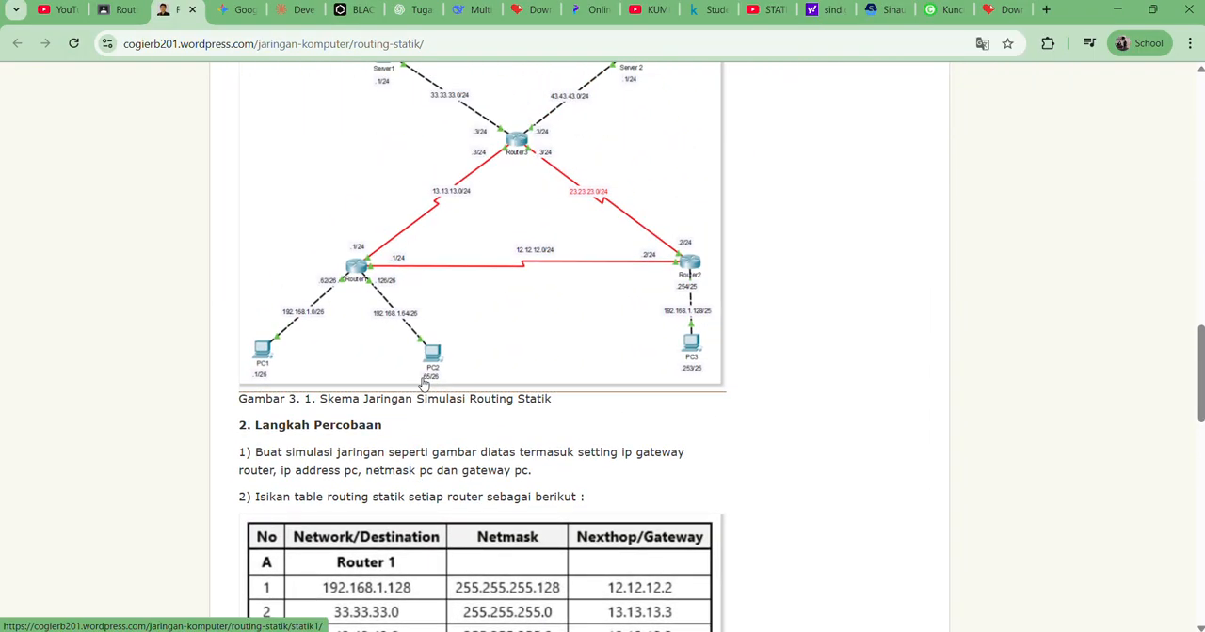
Switch to Cisco Packet Tracer and open PC1's IP Configuration
{"action": "key", "text": "alt+Tab"}
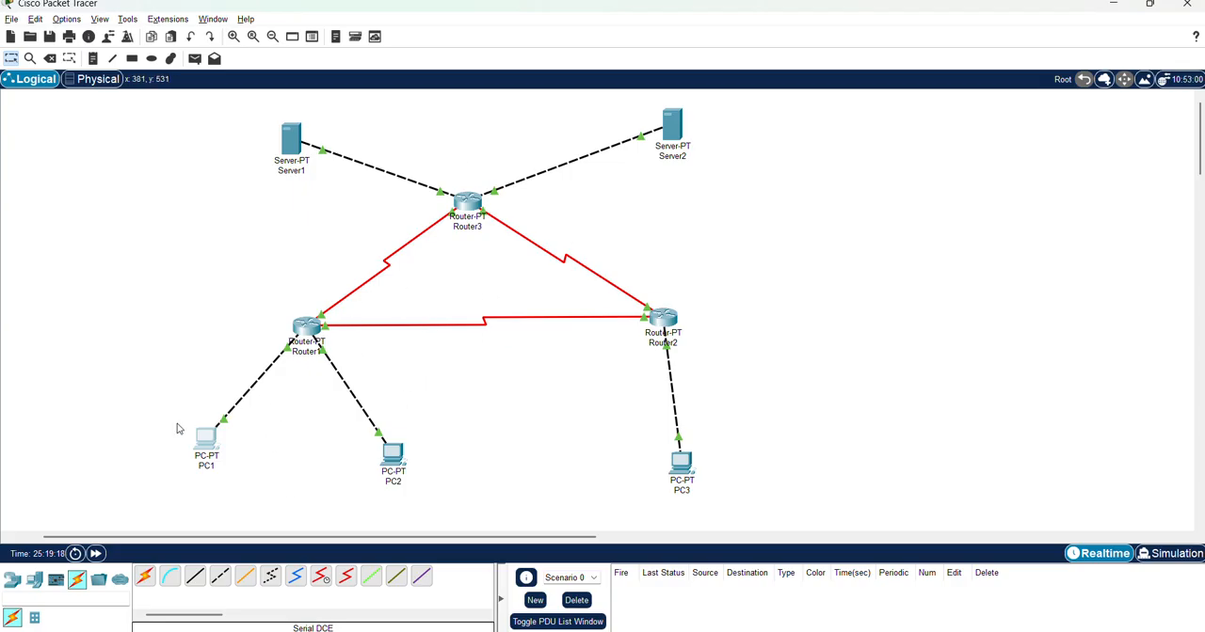
{"action": "left_click", "coordinate": [202, 452]}
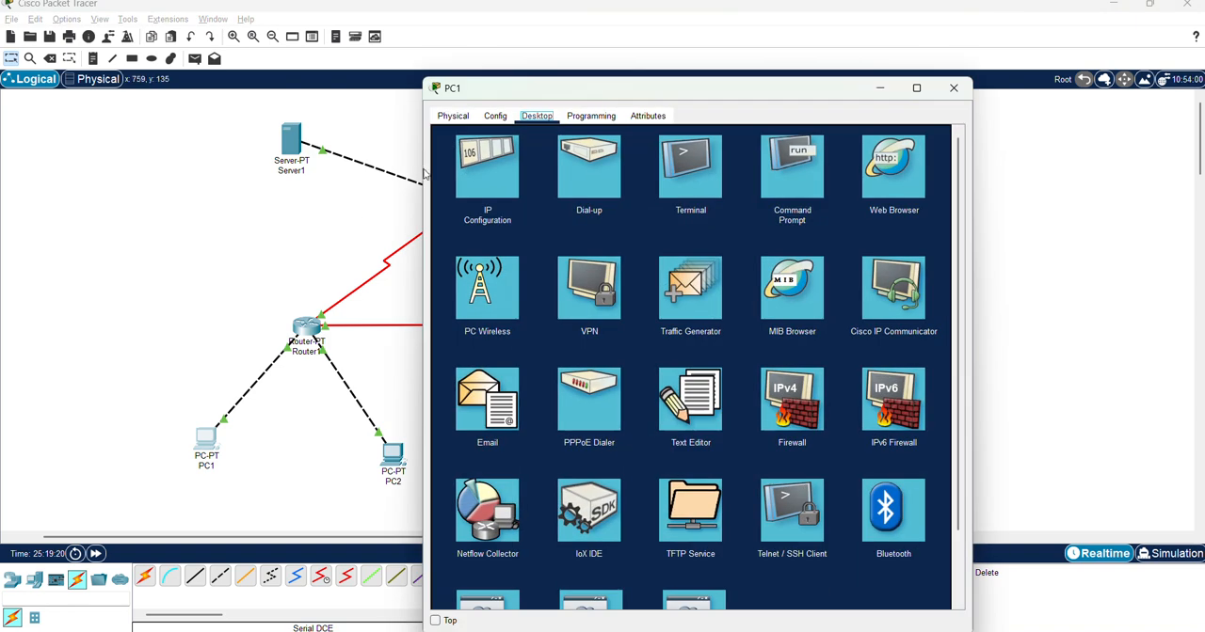
{"action": "left_click", "coordinate": [502, 168]}
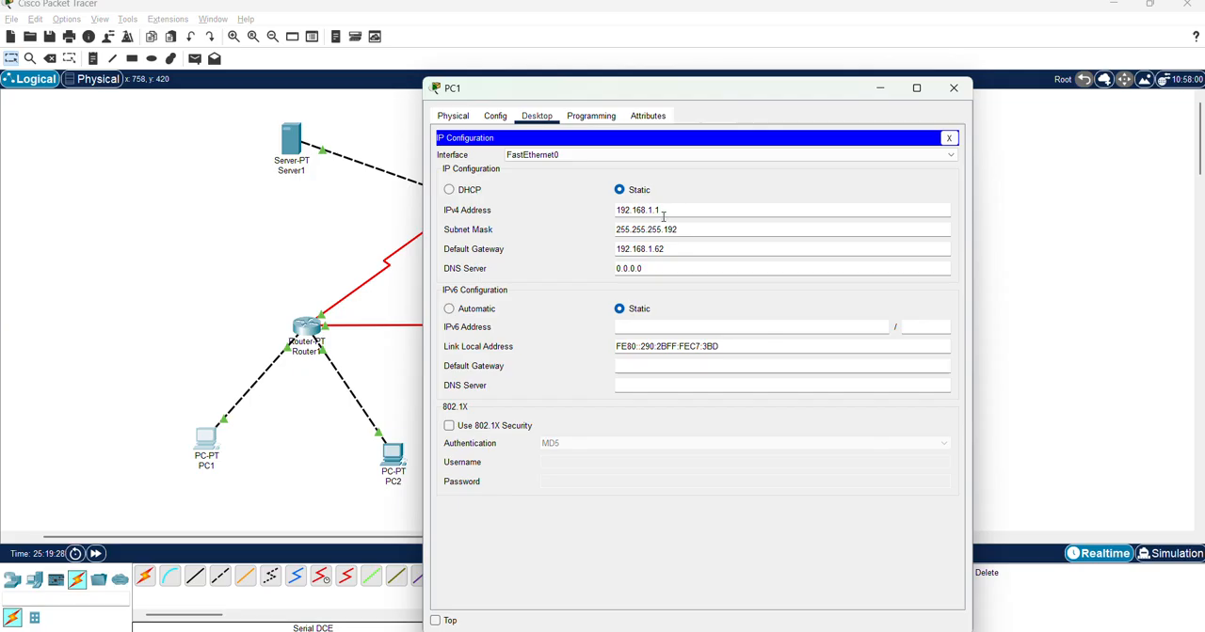
Switch back to Chrome and examine the addresses of PC1 and Router1 in the topology diagram
{"action": "key", "text": "alt+Tab"}
{"action": "key", "text": "alt+Tab"}
{"action": "key", "text": "alt+Tab"}
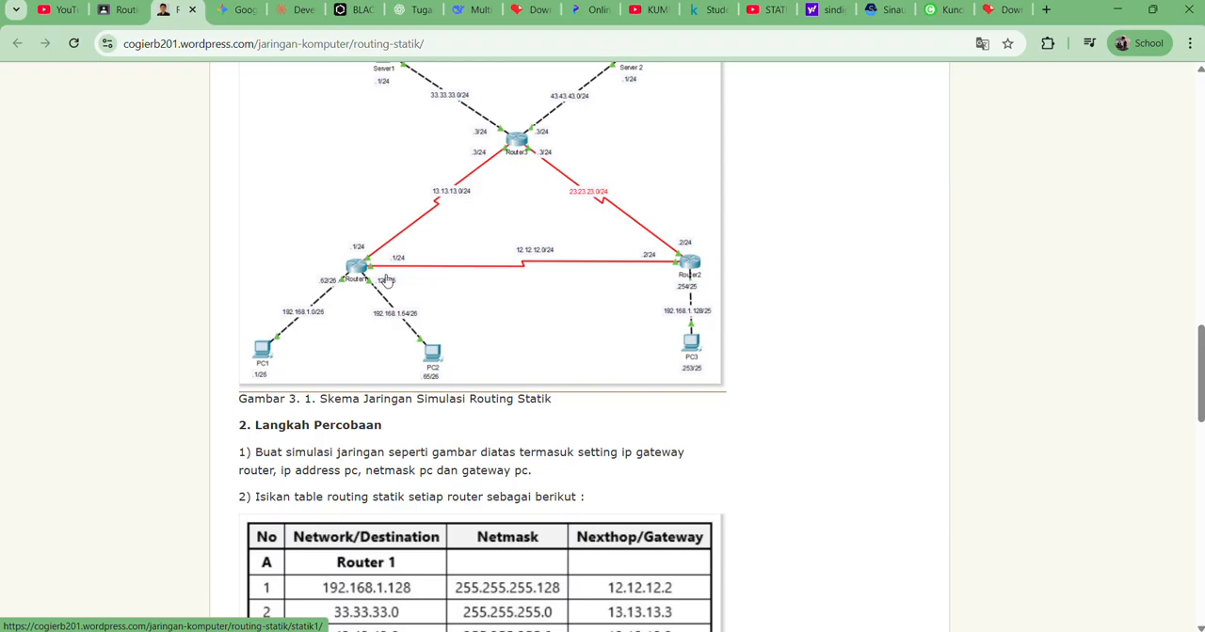
{"action": "scroll", "coordinate": [378, 282], "scroll_direction": "up", "scroll_amount": 2}
{"action": "scroll", "coordinate": [378, 282], "scroll_direction": "down", "scroll_amount": 2}
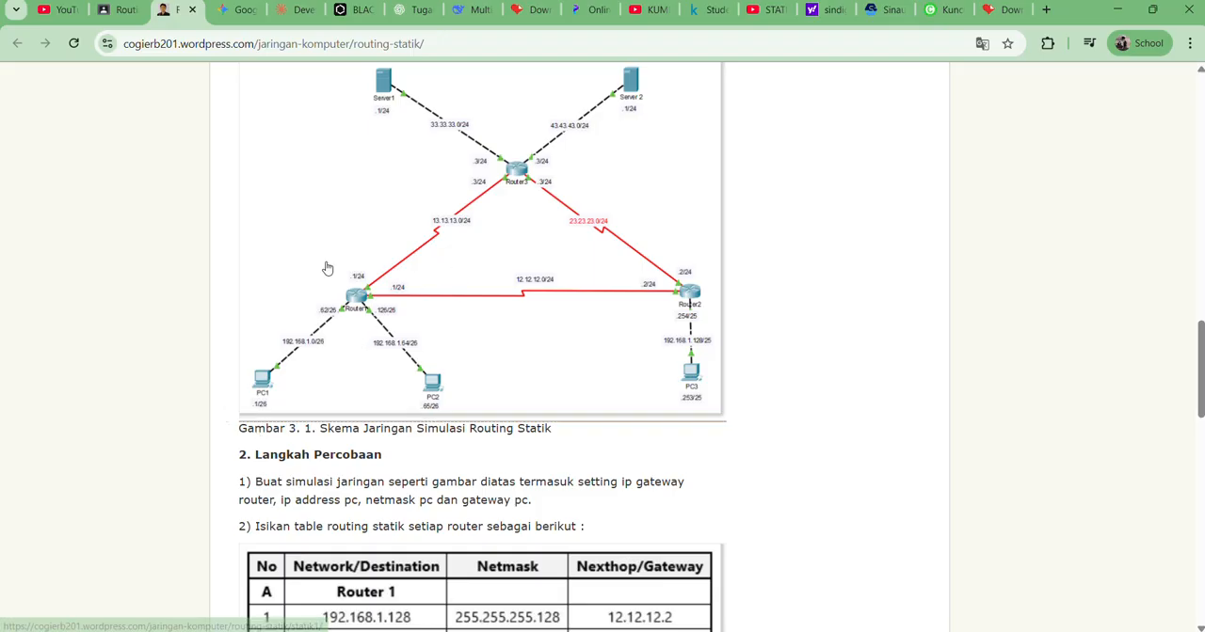
Return to PC1's IP Configuration in Cisco Packet Tracer and move its window aside to uncover more of the topology
{"action": "key", "text": "alt+Tab"}
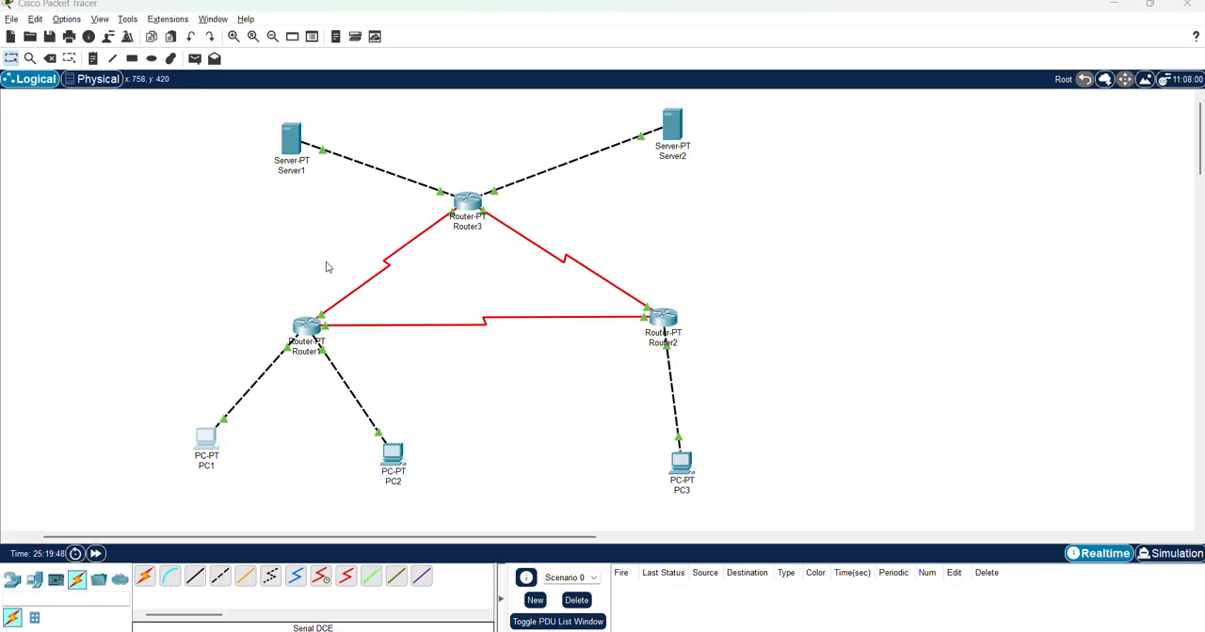
{"action": "key", "text": "alt+Tab"}
{"action": "key", "text": "alt+Tab"}
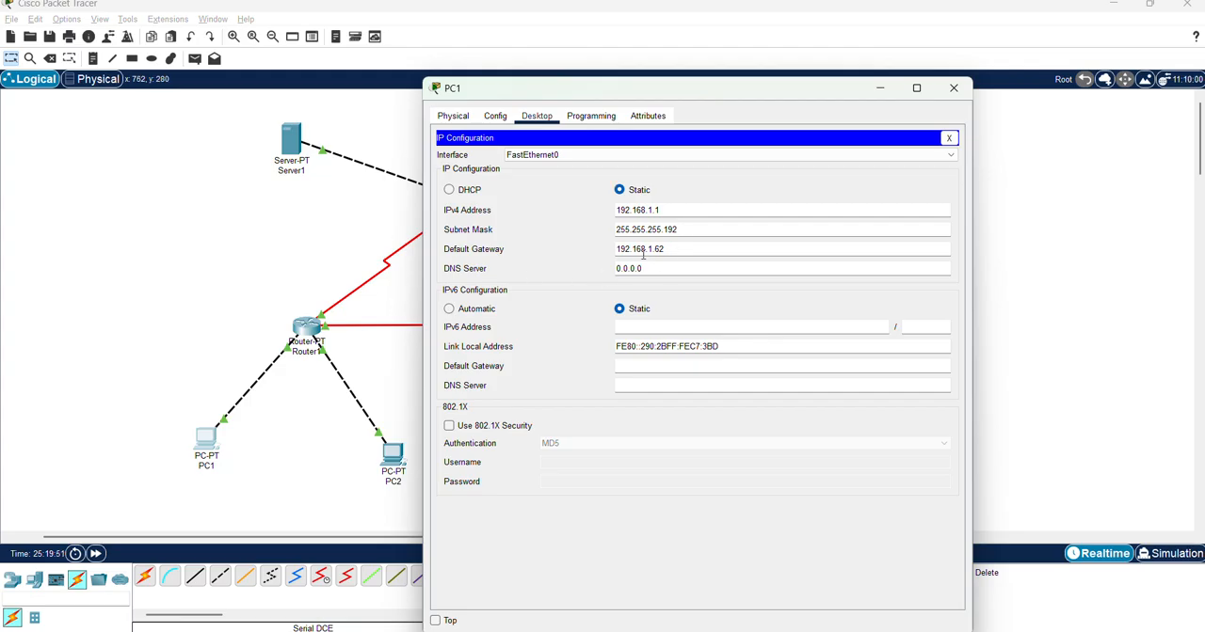
{"action": "left_click_drag", "start_coordinate": [715, 87], "coordinate": [803, 82]}
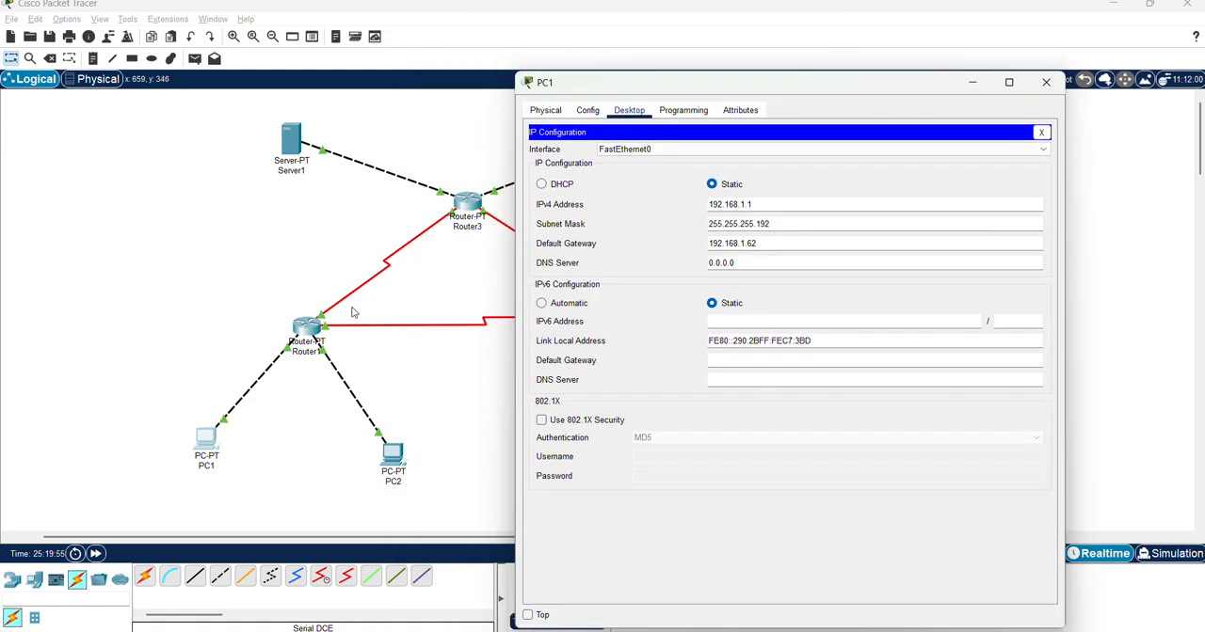
Compare PC1's IP settings with the topology diagram in Chrome by showing its window over the page, and close the PC1 window
{"action": "key", "text": "alt+Tab"}
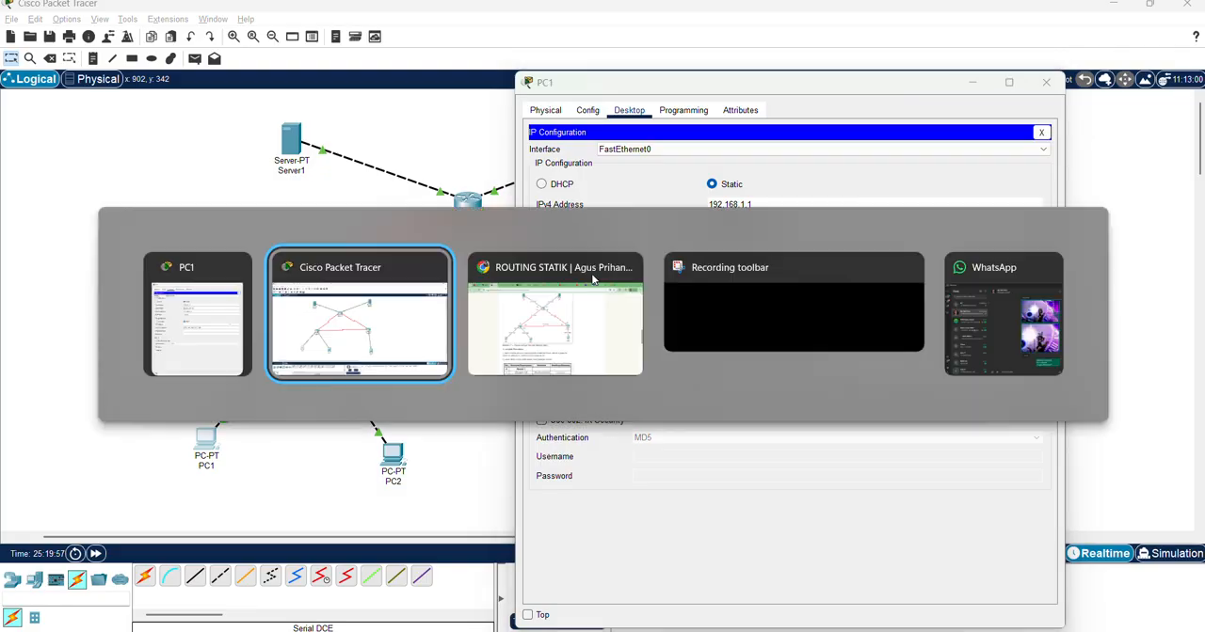
{"action": "key", "text": "alt+Tab"}
{"action": "key", "text": "Tab"}
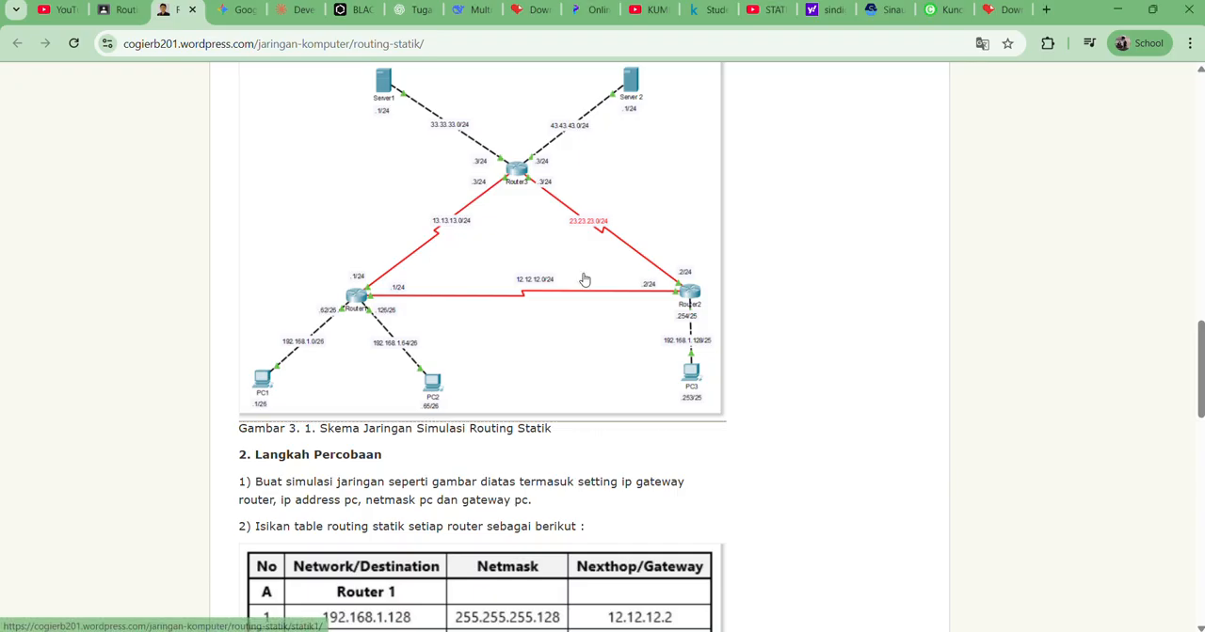
{"action": "key", "text": "alt+Tab"}
{"action": "left_click", "coordinate": [583, 276]}
{"action": "key", "text": "alt+Tab"}
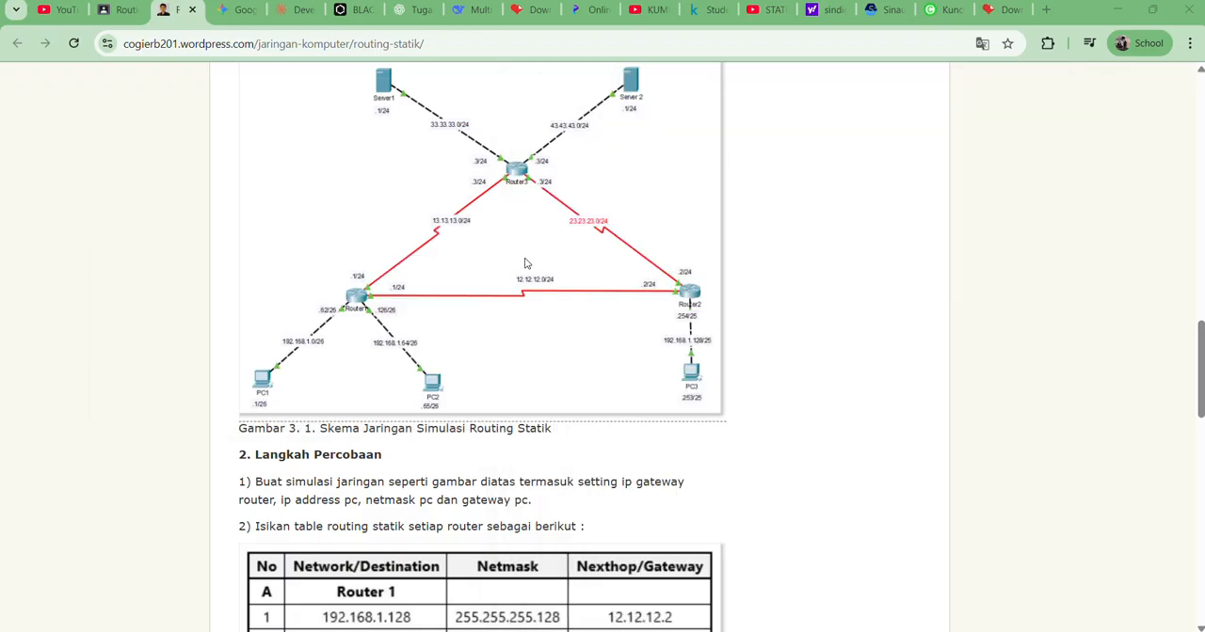
{"action": "key", "text": "alt+Tab"}
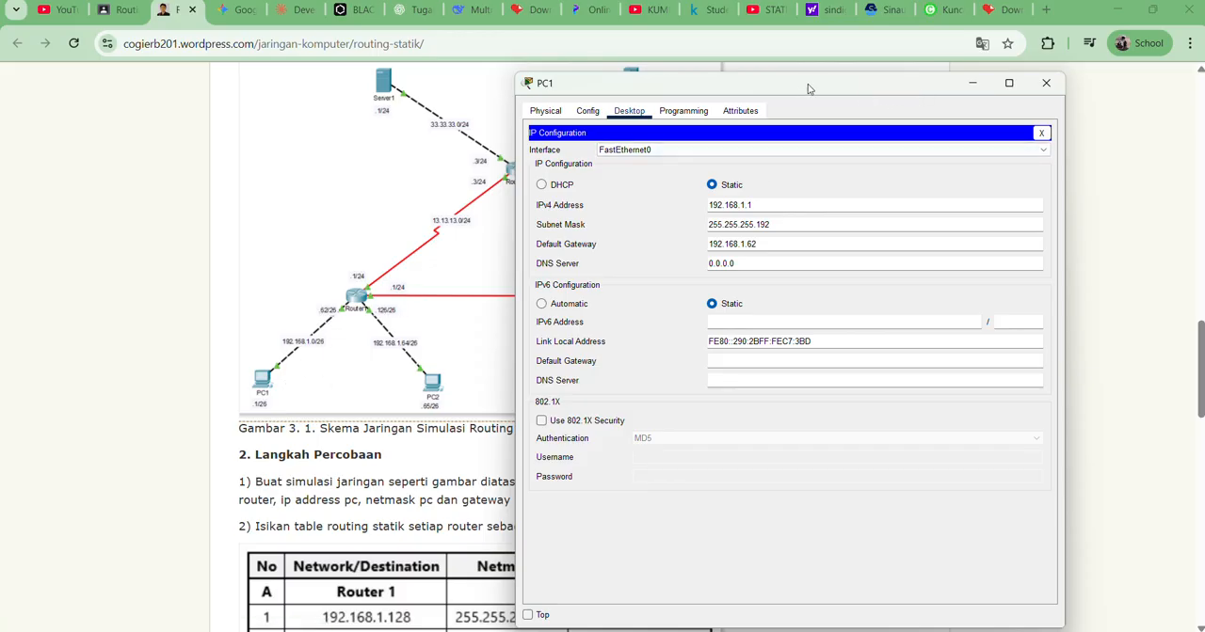
{"action": "left_click", "coordinate": [1043, 85]}
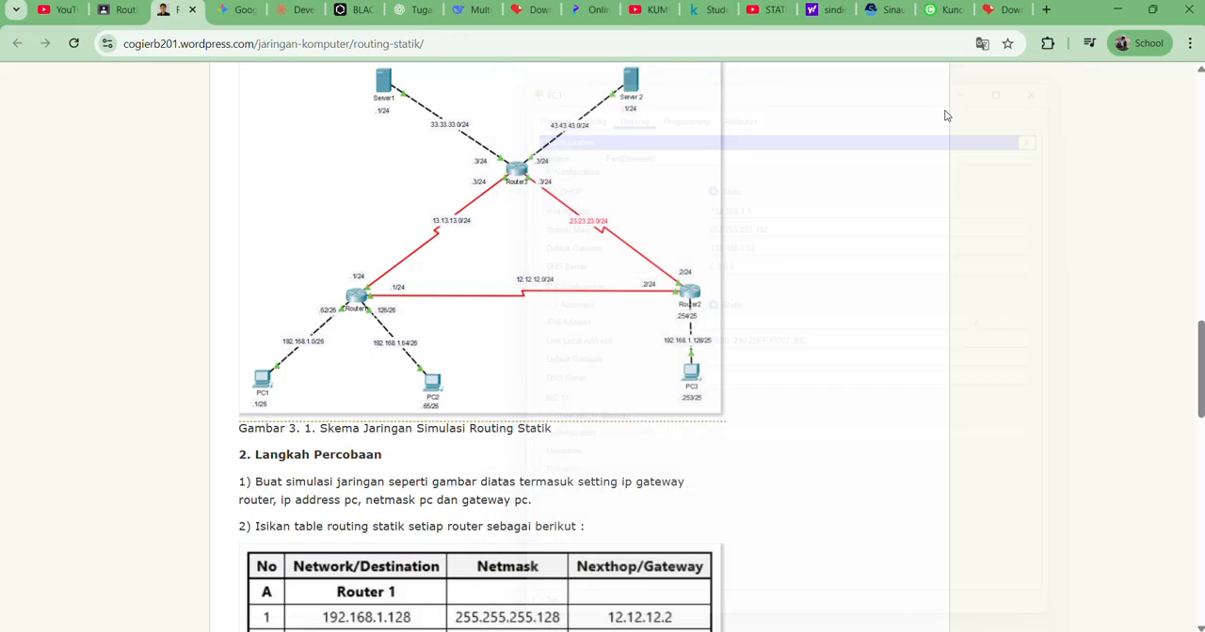
Switch to the Cisco Packet Tracer workspace and open PC2's IP Configuration
{"action": "key", "text": "alt+Tab"}
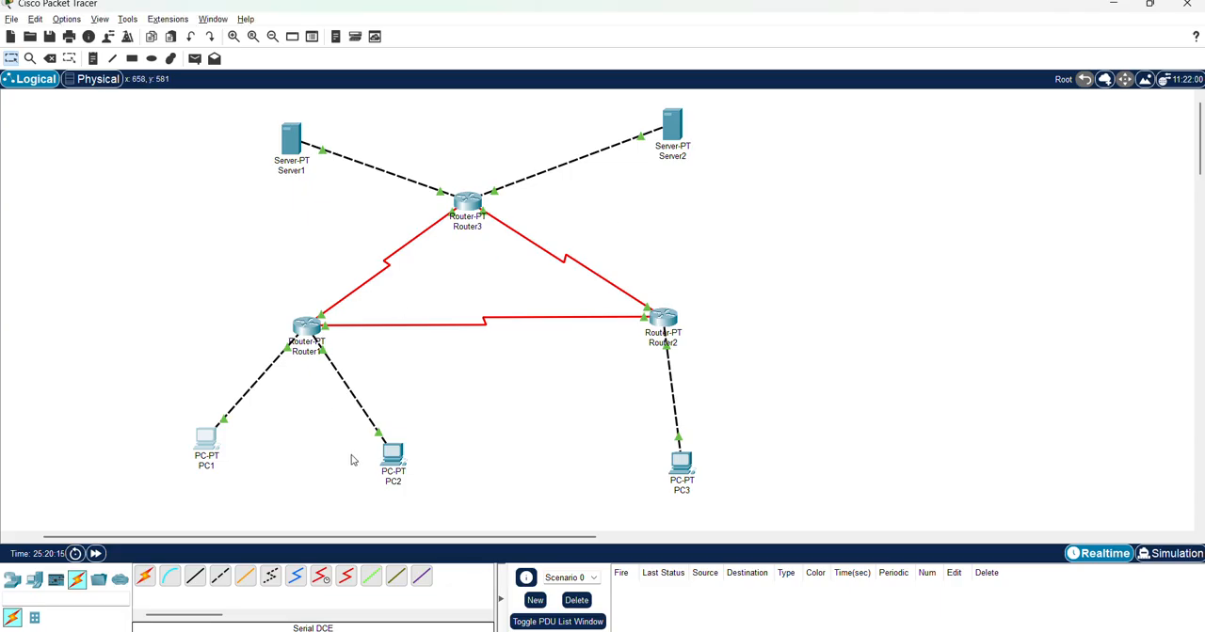
{"action": "left_click", "coordinate": [393, 457]}
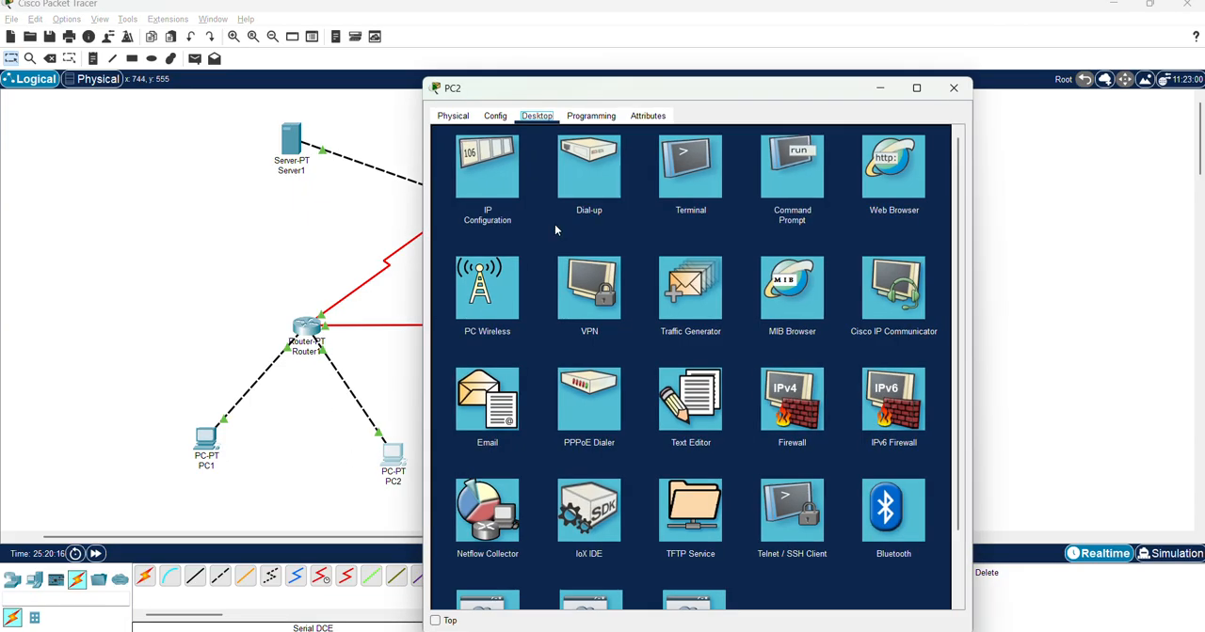
{"action": "left_click", "coordinate": [480, 177]}
Compare PC2's IP settings with the topology diagram in Chrome, and highlight the last part of its default gateway
{"action": "key", "text": "alt+Tab"}
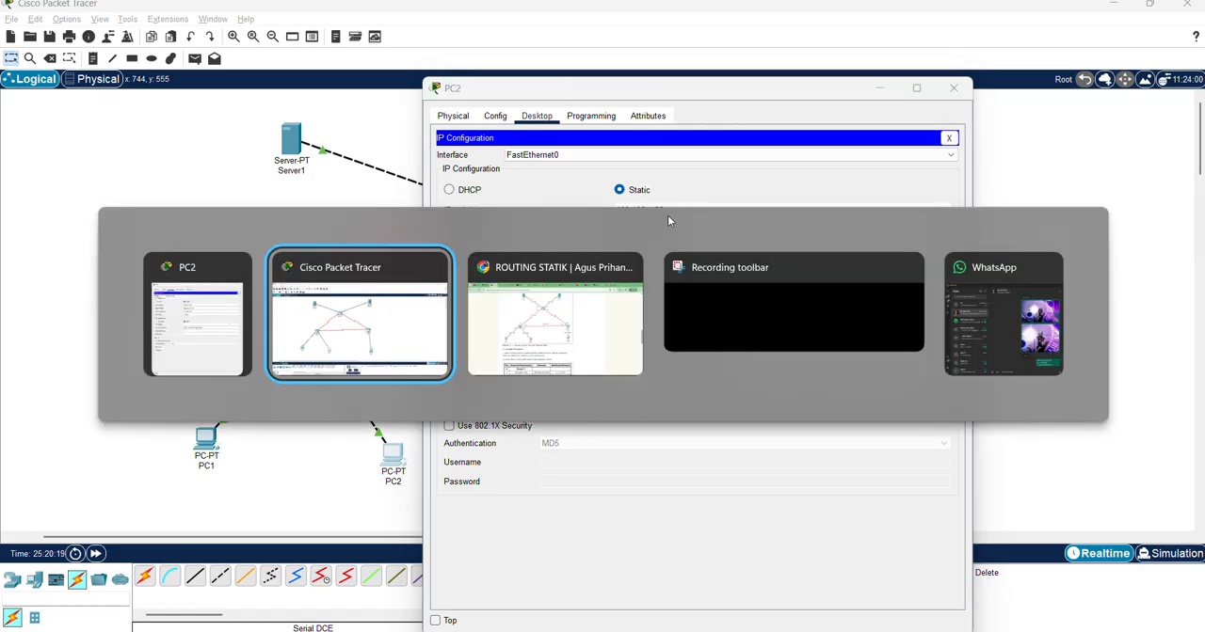
{"action": "key", "text": "alt+Tab"}
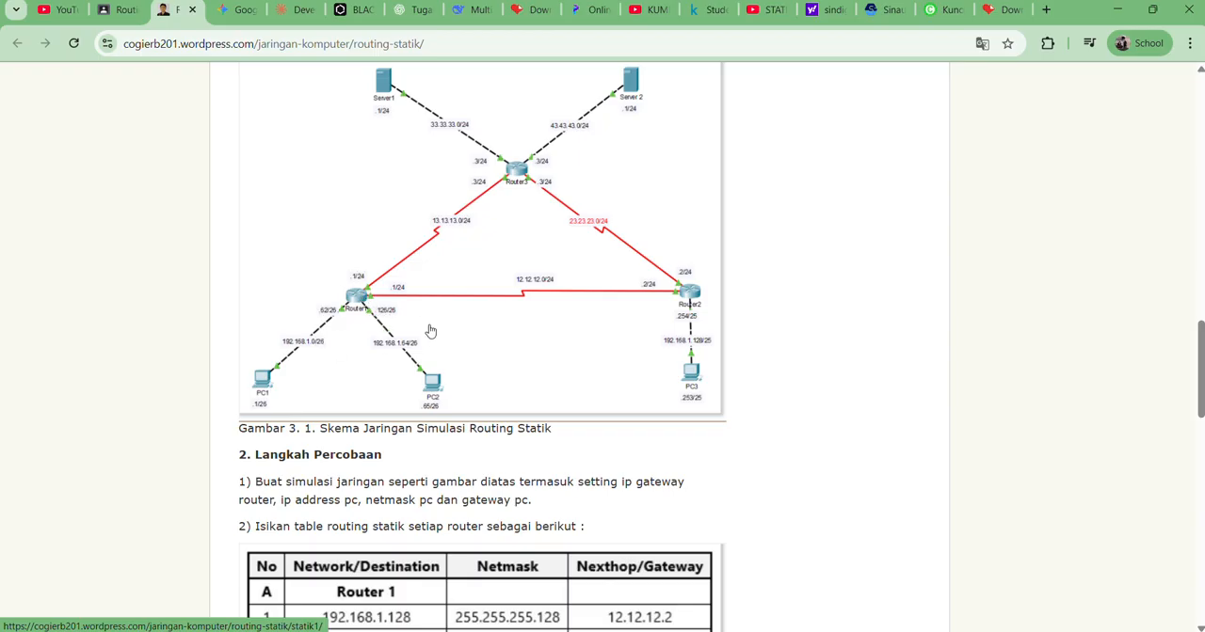
{"action": "key", "text": "alt+Tab"}
{"action": "key", "text": "alt+Tab"}
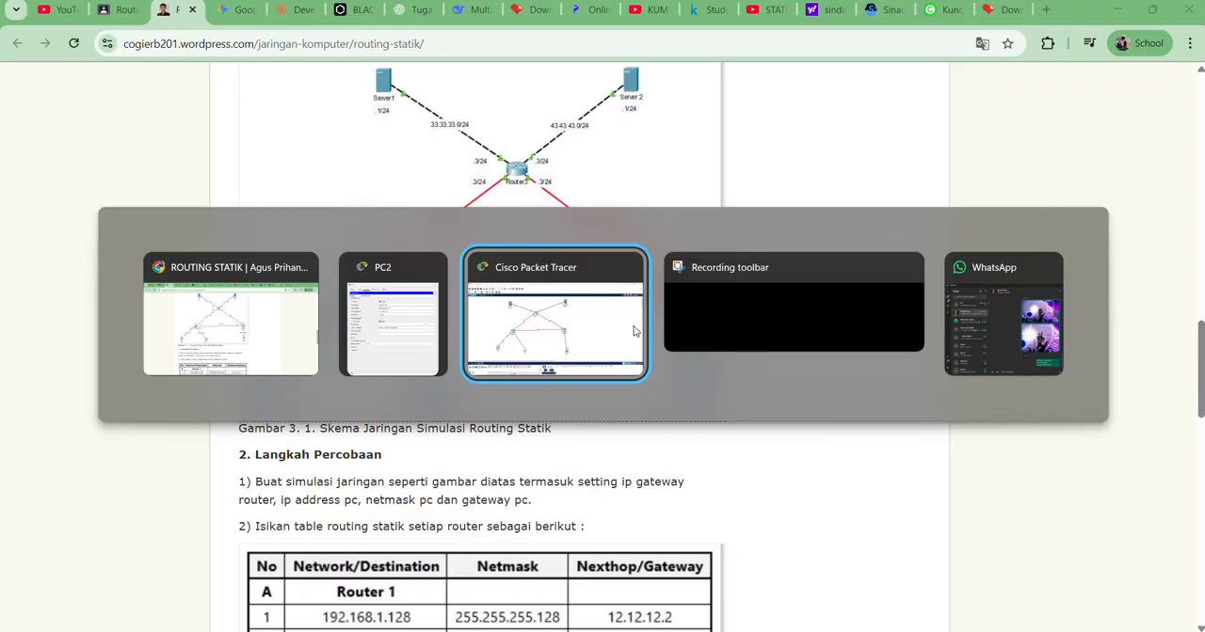
{"action": "key", "text": "alt+Tab"}
{"action": "key", "text": "alt+Tab"}
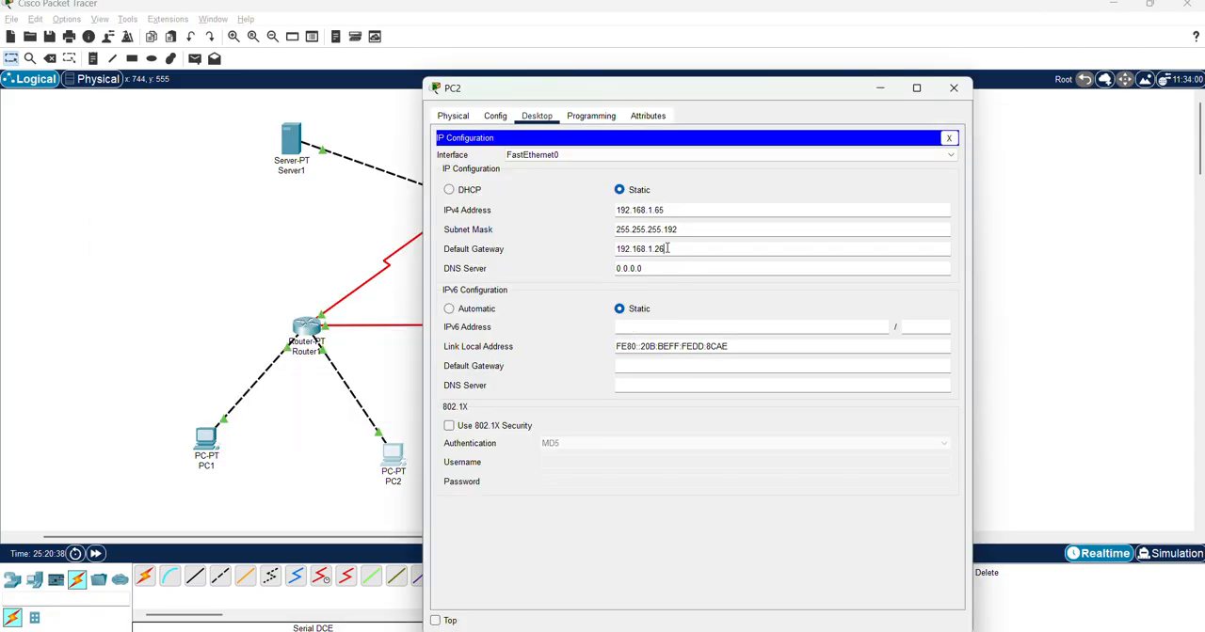
{"action": "left_click_drag", "start_coordinate": [667, 249], "coordinate": [653, 249]}
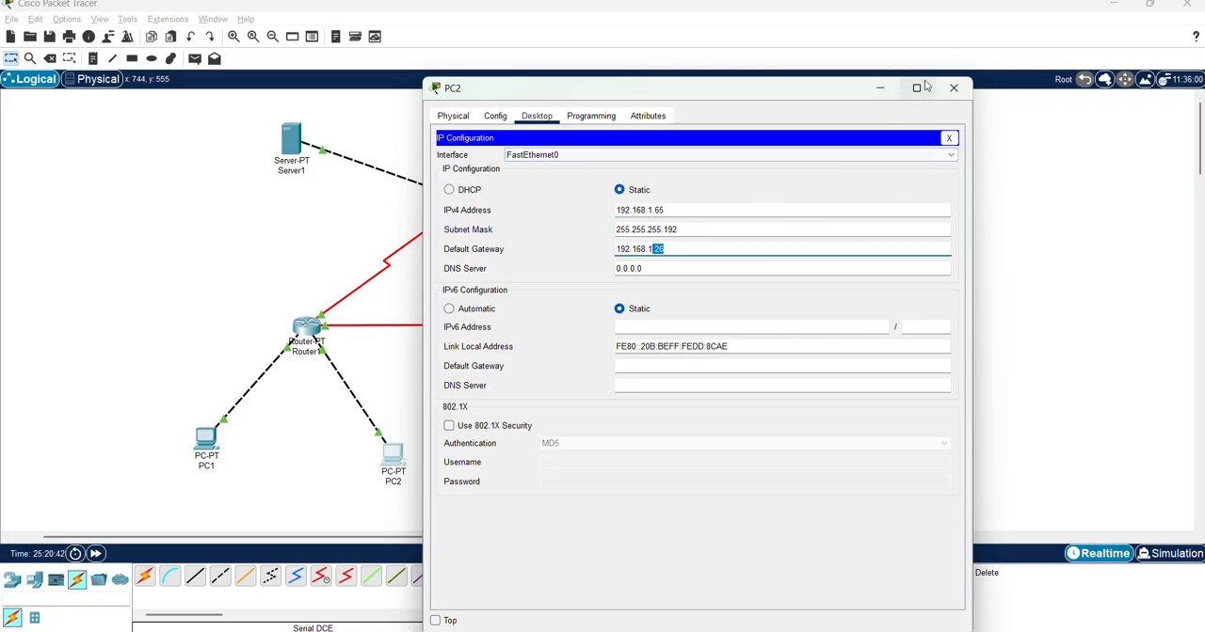
{"action": "mouse_move", "coordinate": [929, 94]}
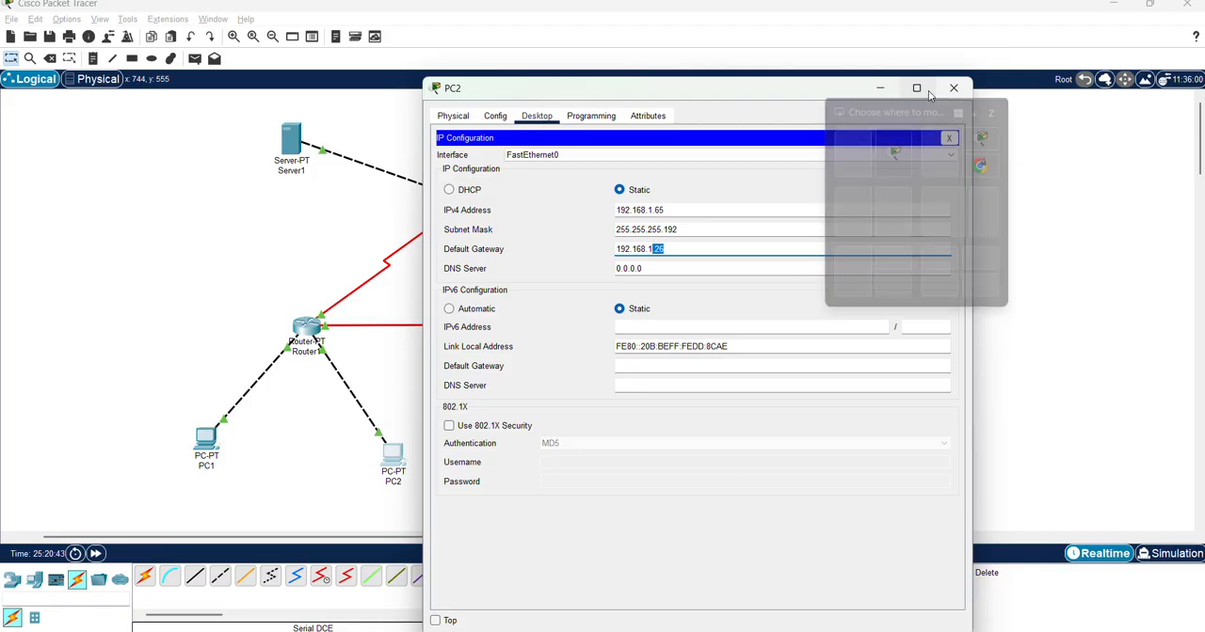
Minimize PC2's window and check Router1's FastEthernet0/0 and FastEthernet1/0 interface settings
{"action": "left_click", "coordinate": [880, 89]}
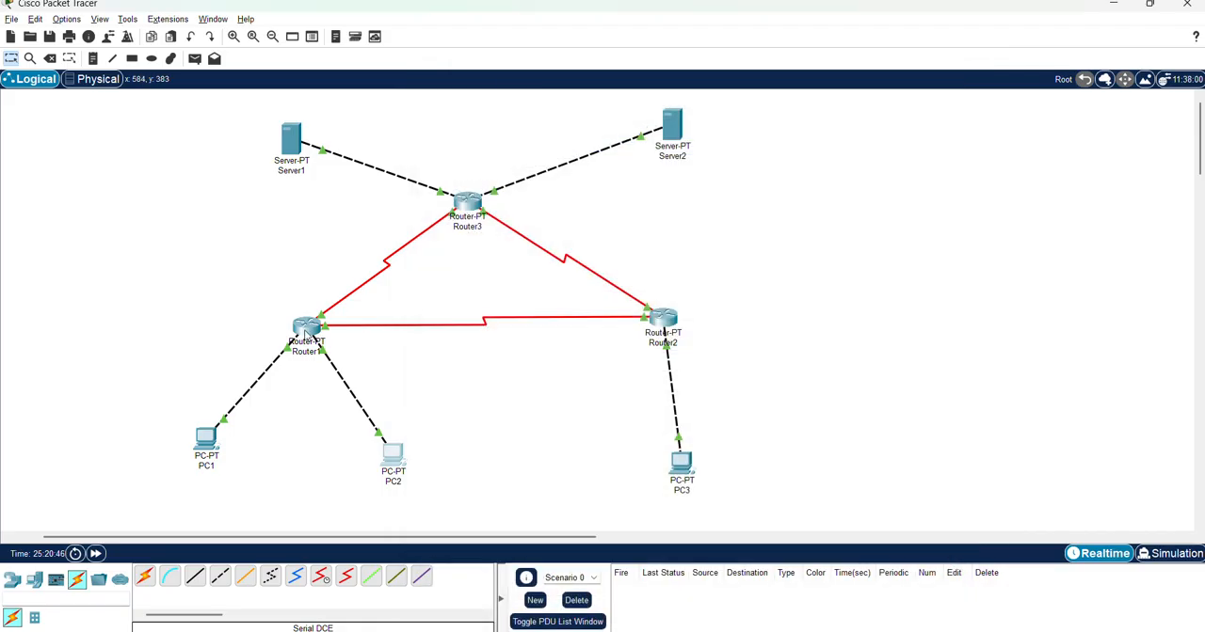
{"action": "left_click", "coordinate": [305, 334]}
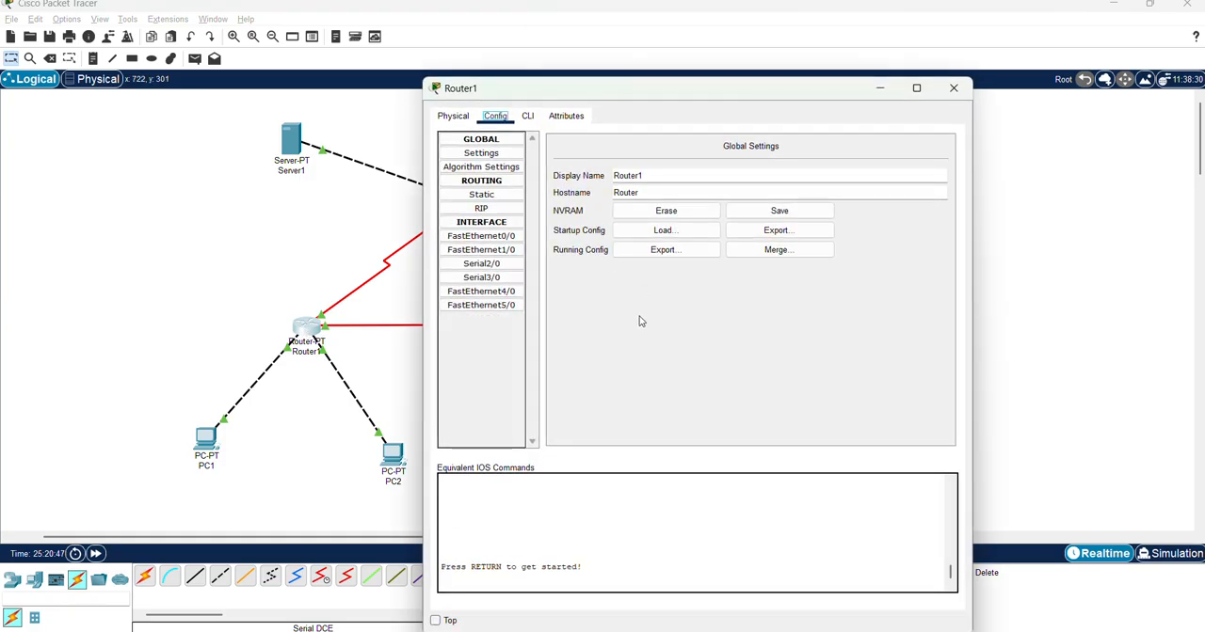
{"action": "left_click", "coordinate": [492, 238]}
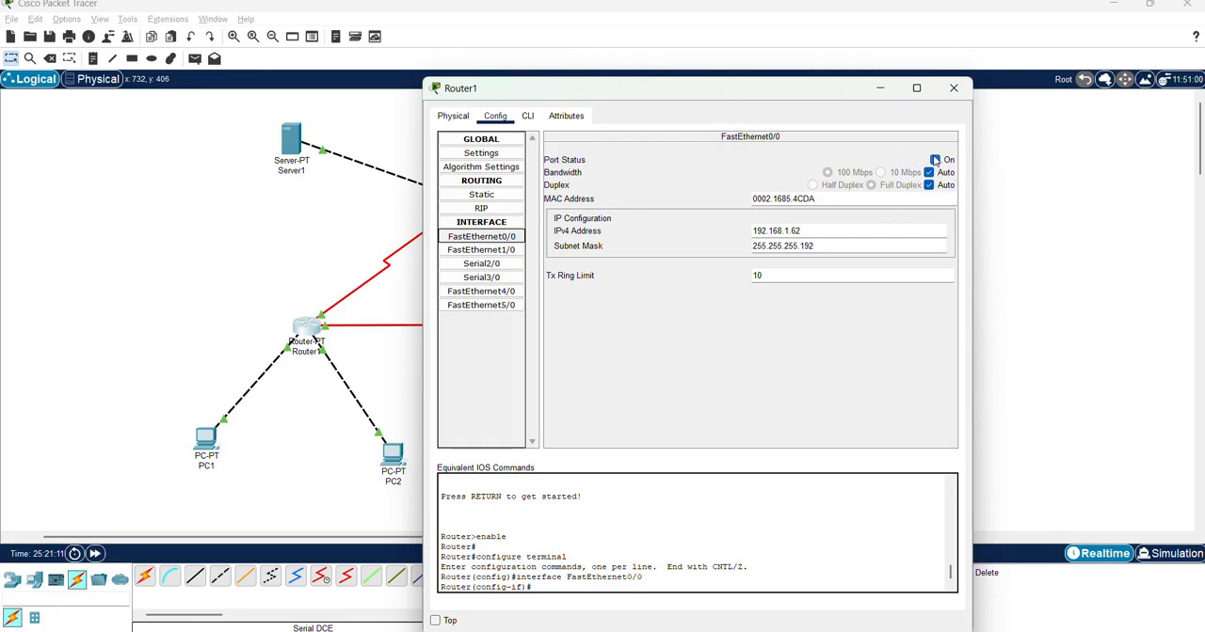
{"action": "left_click", "coordinate": [478, 250]}
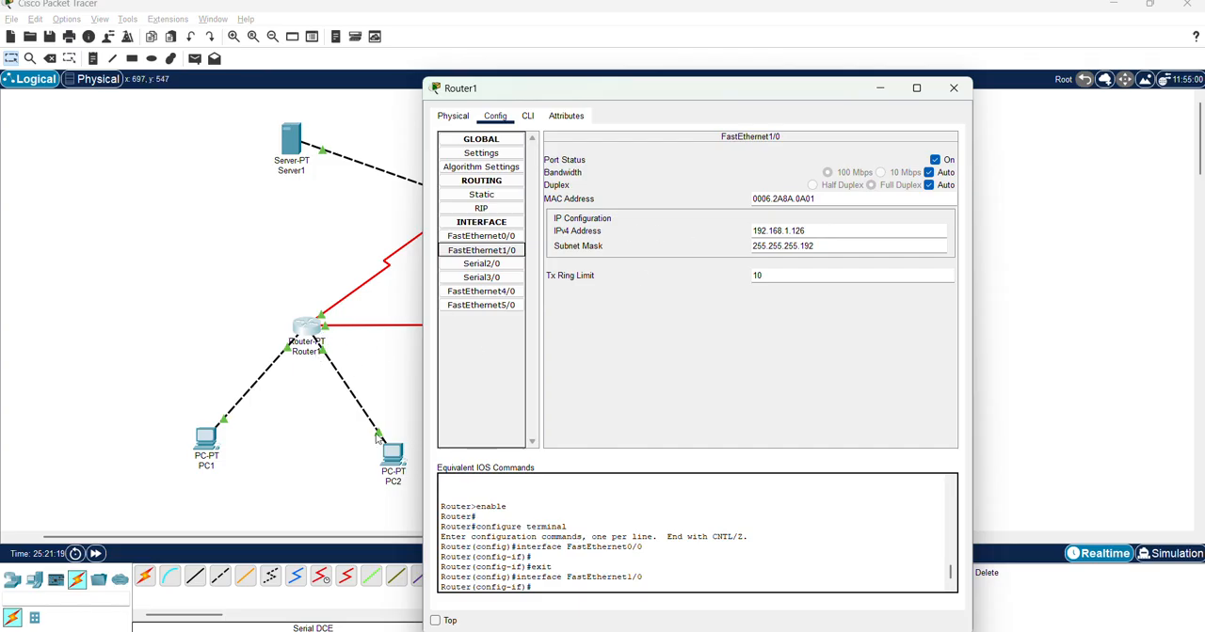
Compare Router1's FastEthernet1/0 address with the topology diagram in Chrome, and return to the Cisco Packet Tracer workspace
{"action": "key", "text": "alt+Tab"}
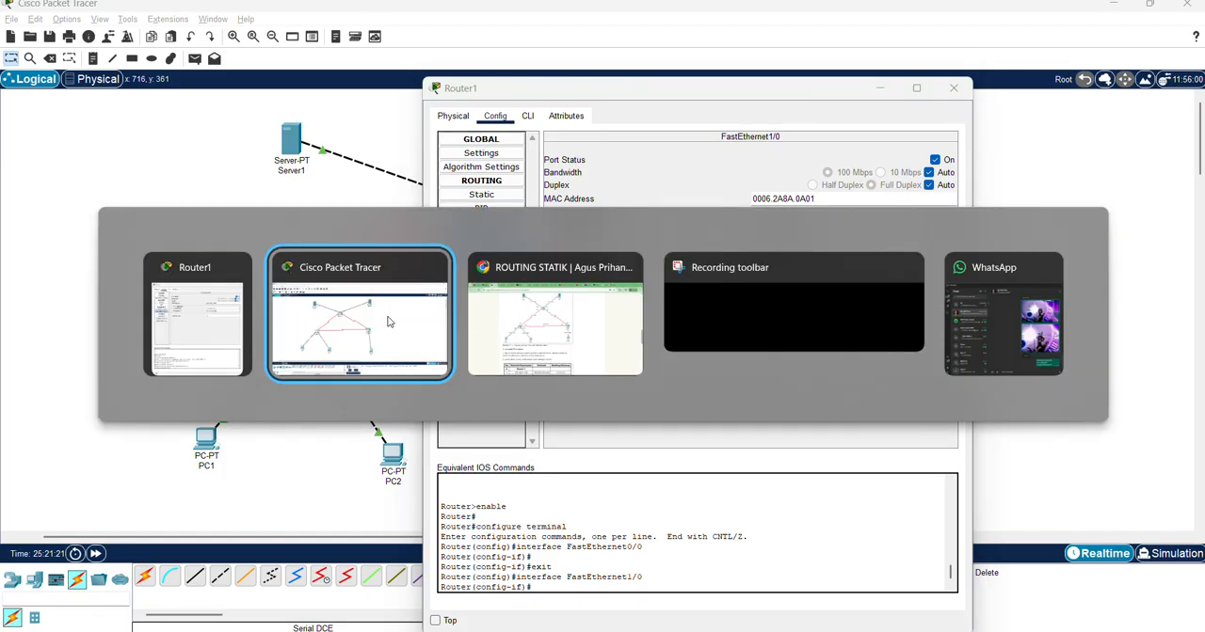
{"action": "key", "text": "alt+Tab"}
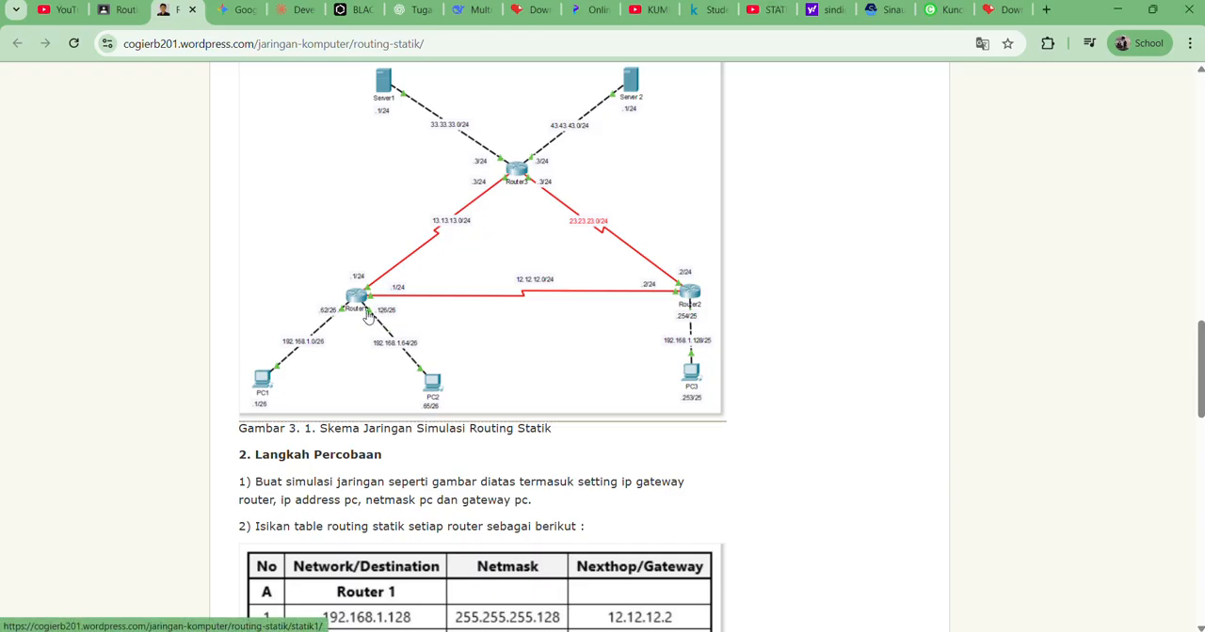
{"action": "key", "text": "alt+Tab"}
{"action": "key", "text": "Tab"}
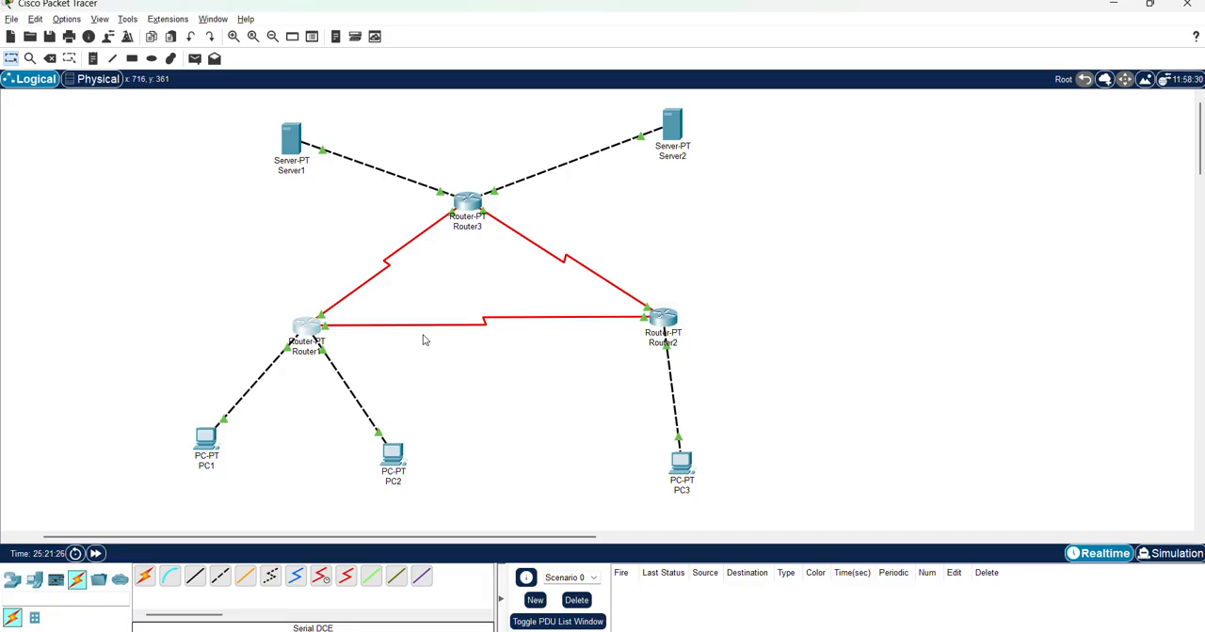
Check Router1's Serial2/0 and Serial3/0 settings with its window moved clear of the topology, and close the window
{"action": "left_click", "coordinate": [316, 328]}
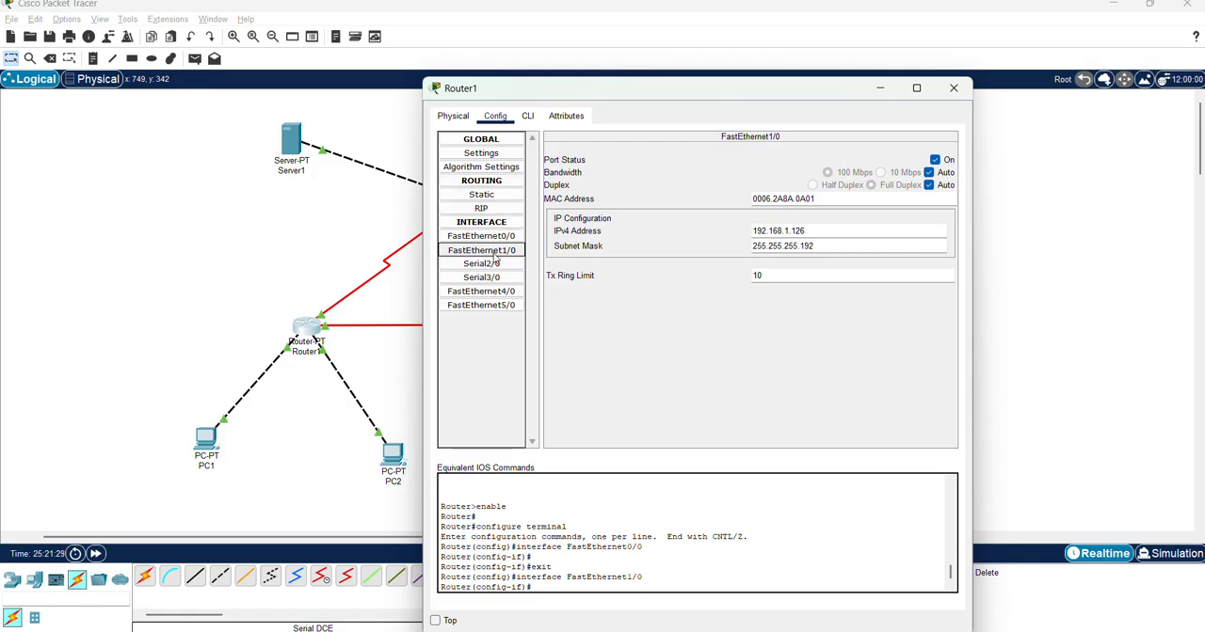
{"action": "left_click", "coordinate": [521, 267]}
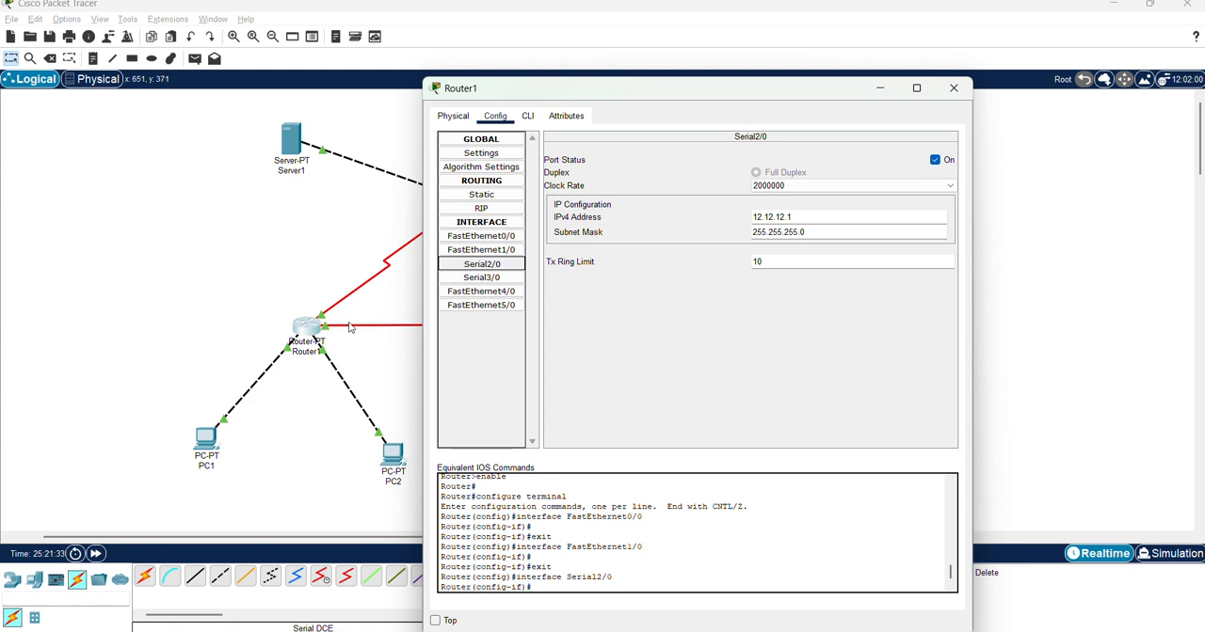
{"action": "left_click_drag", "start_coordinate": [635, 91], "coordinate": [880, 99]}
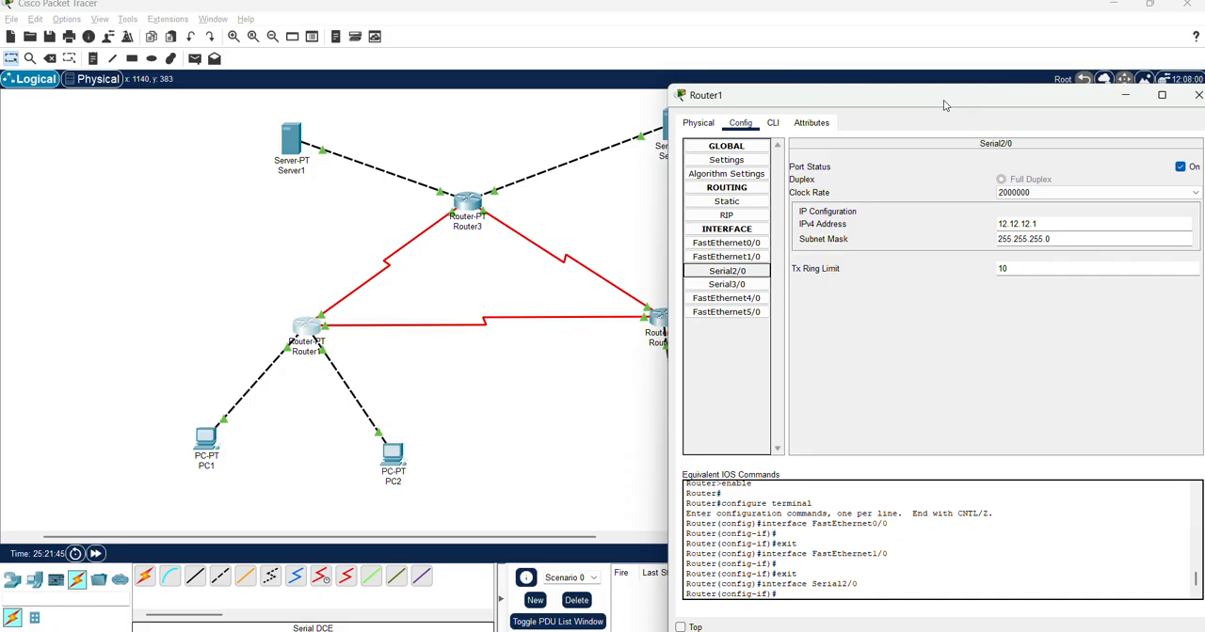
{"action": "left_click", "coordinate": [749, 287]}
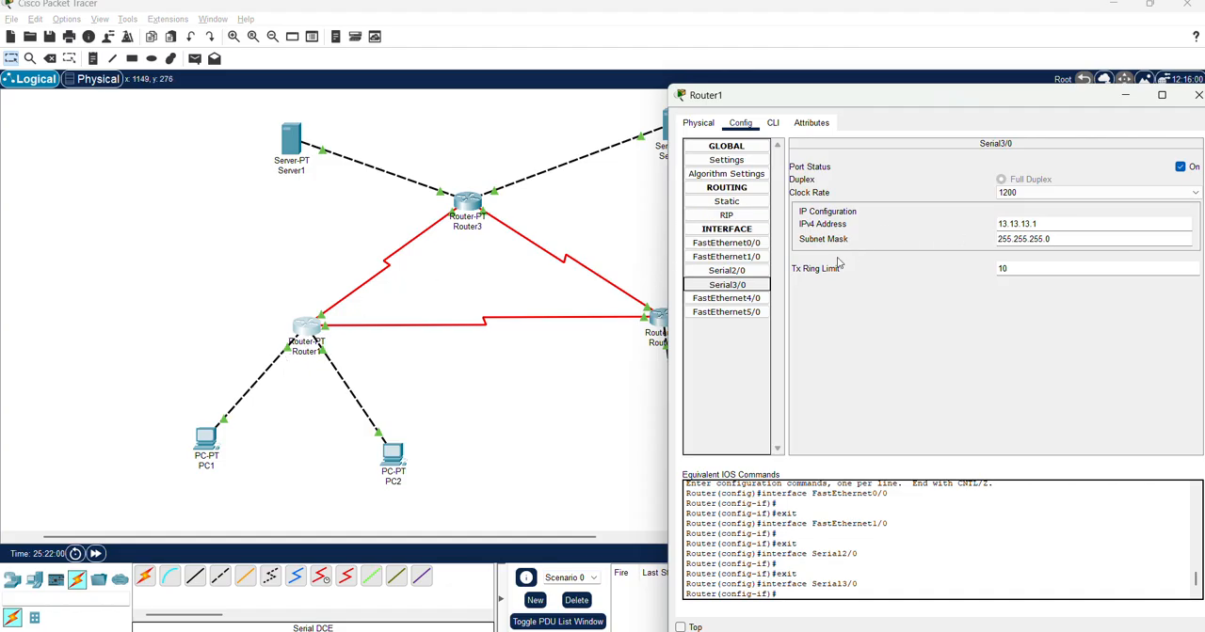
{"action": "left_click", "coordinate": [1198, 95]}
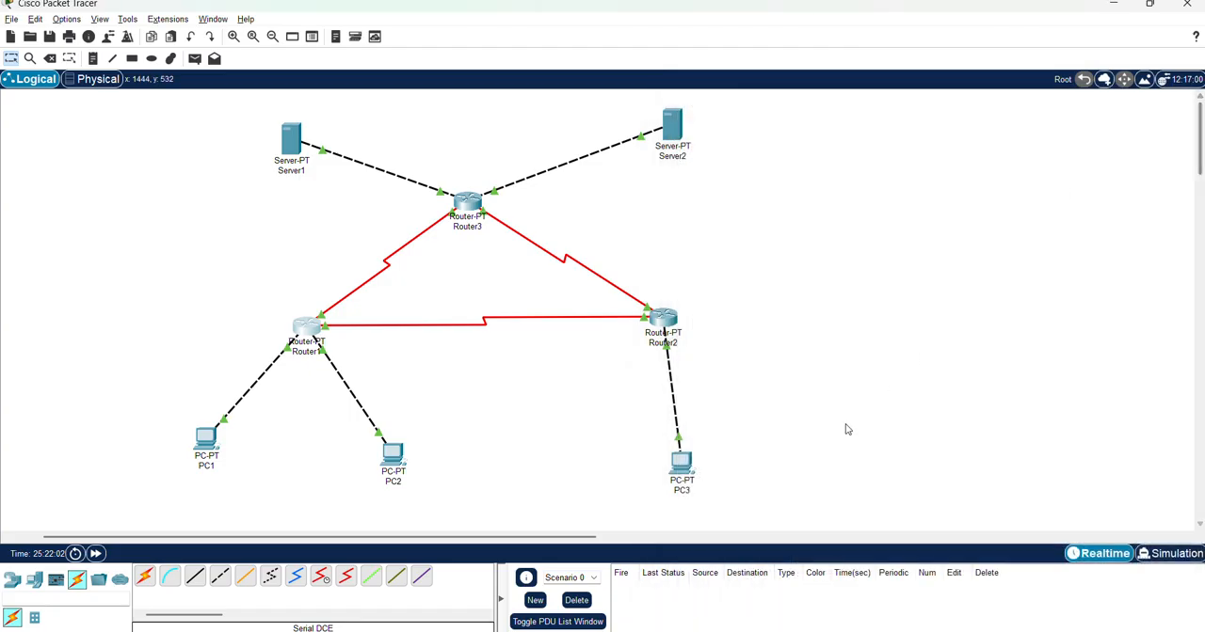
Open PC3's IP Configuration to examine its IPv4 settings
{"action": "left_click", "coordinate": [680, 463]}
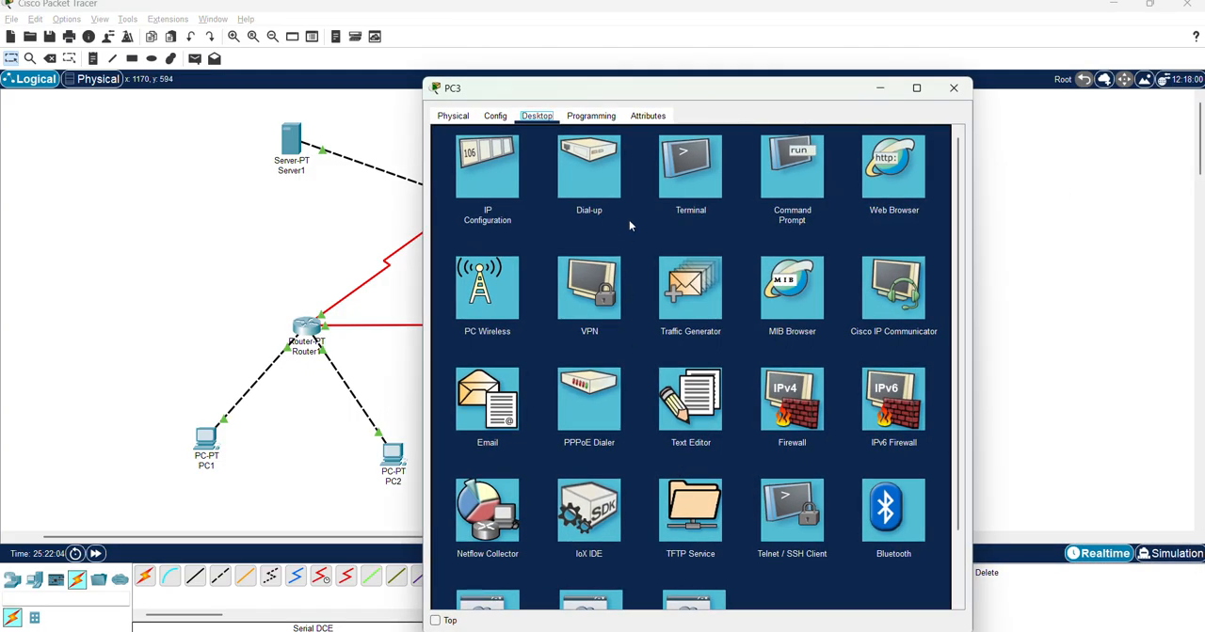
{"action": "left_click", "coordinate": [487, 211]}
{"action": "left_click", "coordinate": [490, 195]}
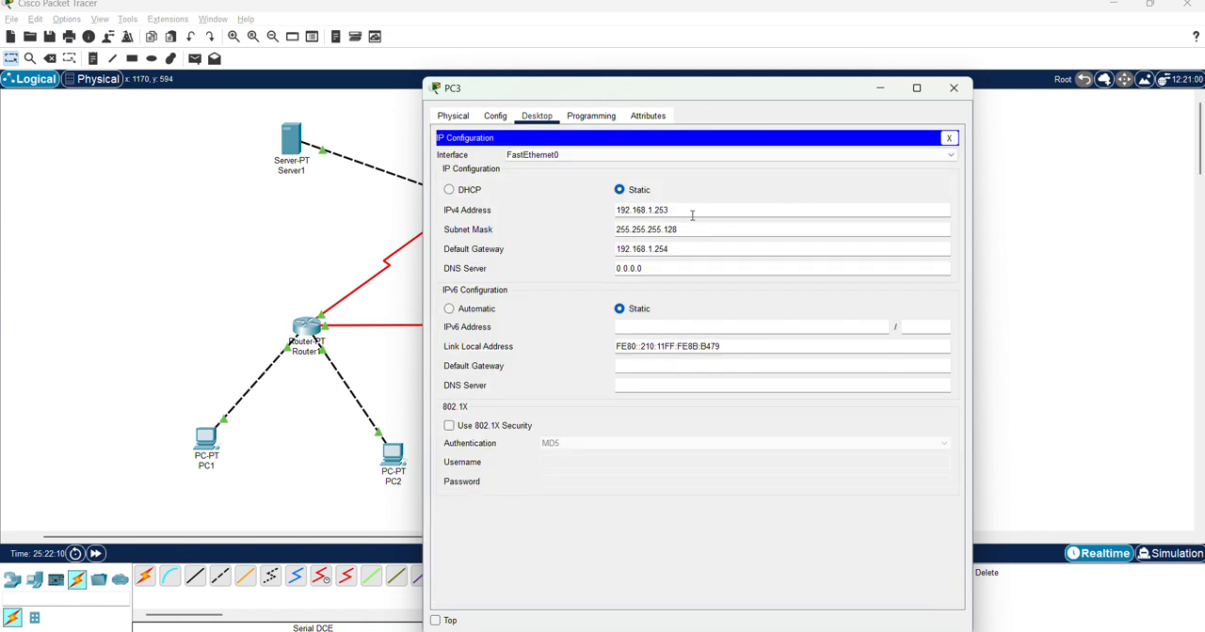
Compare PC3's IP settings with the topology diagram in Chrome, close the PC3 window, and return to Cisco Packet Tracer
{"action": "key", "text": "alt+Tab"}
{"action": "key", "text": "alt+Tab"}
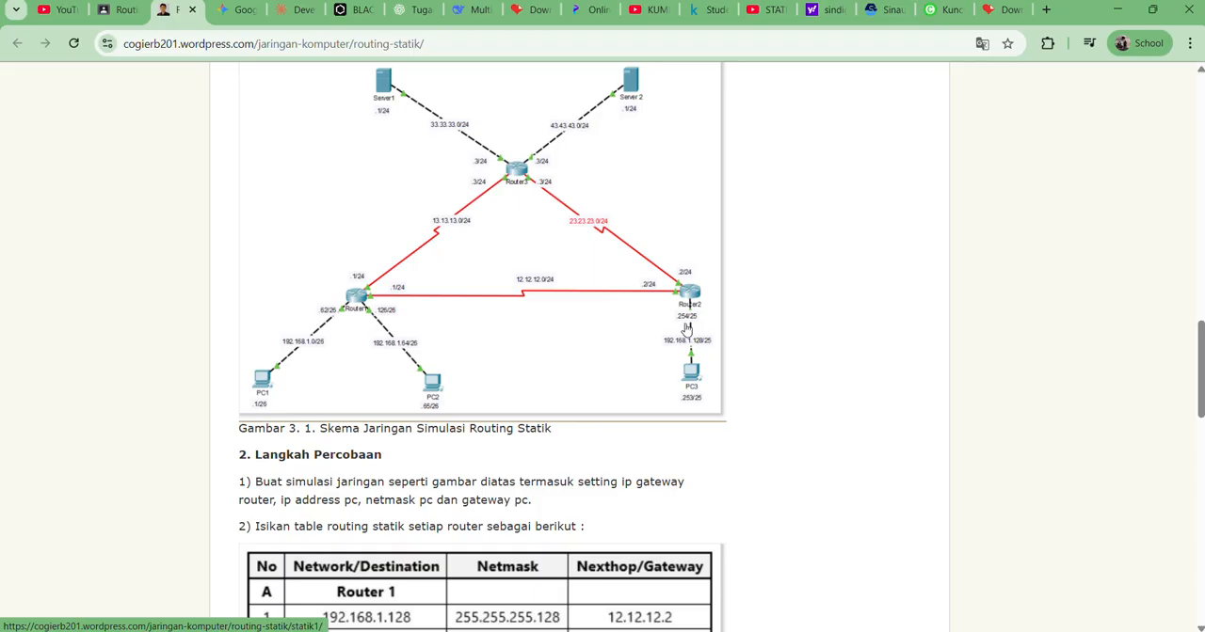
{"action": "key", "text": "alt+Tab"}
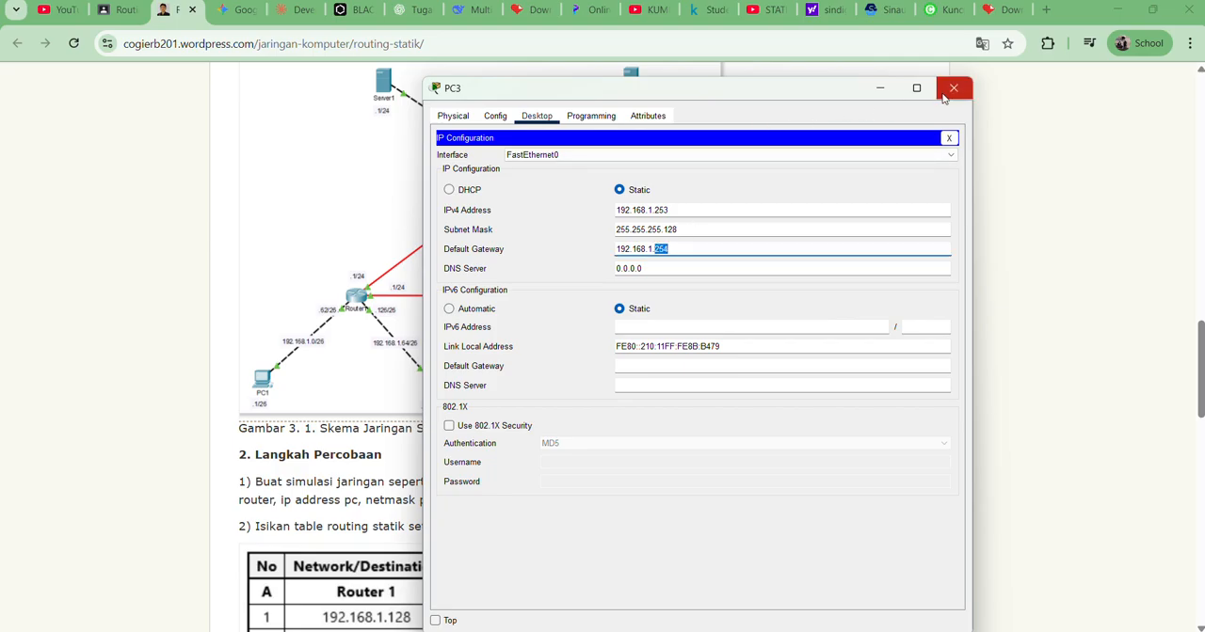
{"action": "left_click", "coordinate": [944, 98]}
{"action": "key", "text": "alt+Tab"}
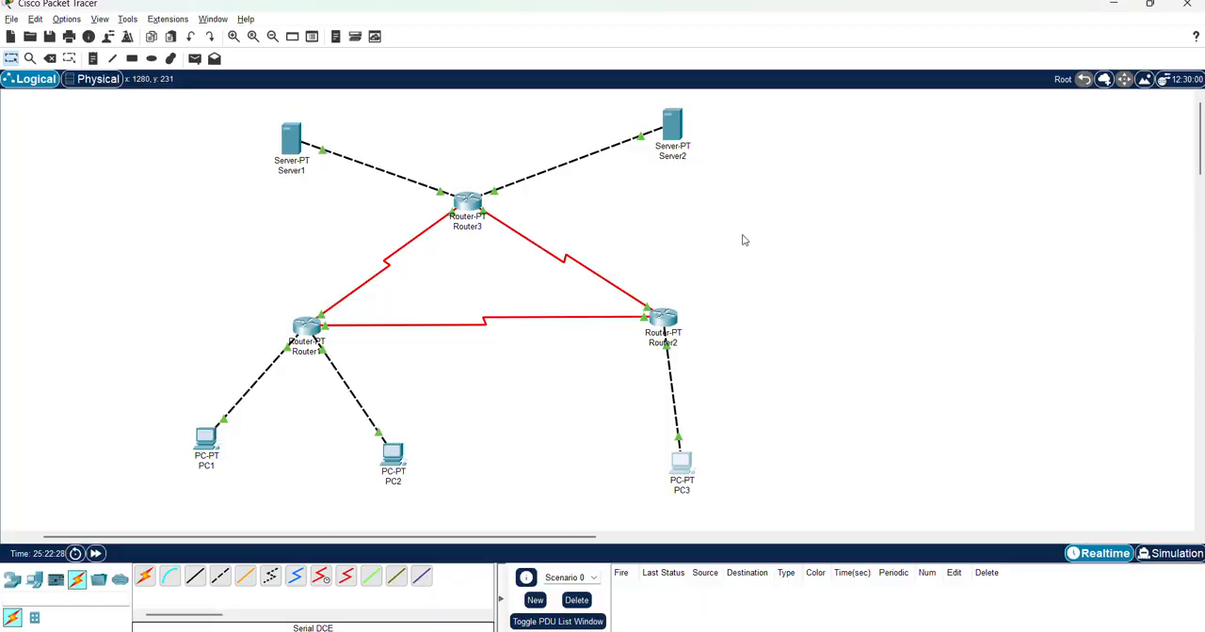
Check Router2's FastEthernet0/0, Serial2/0 and Serial3/0 settings with its window moved clear of the topology
{"action": "left_click", "coordinate": [664, 328]}
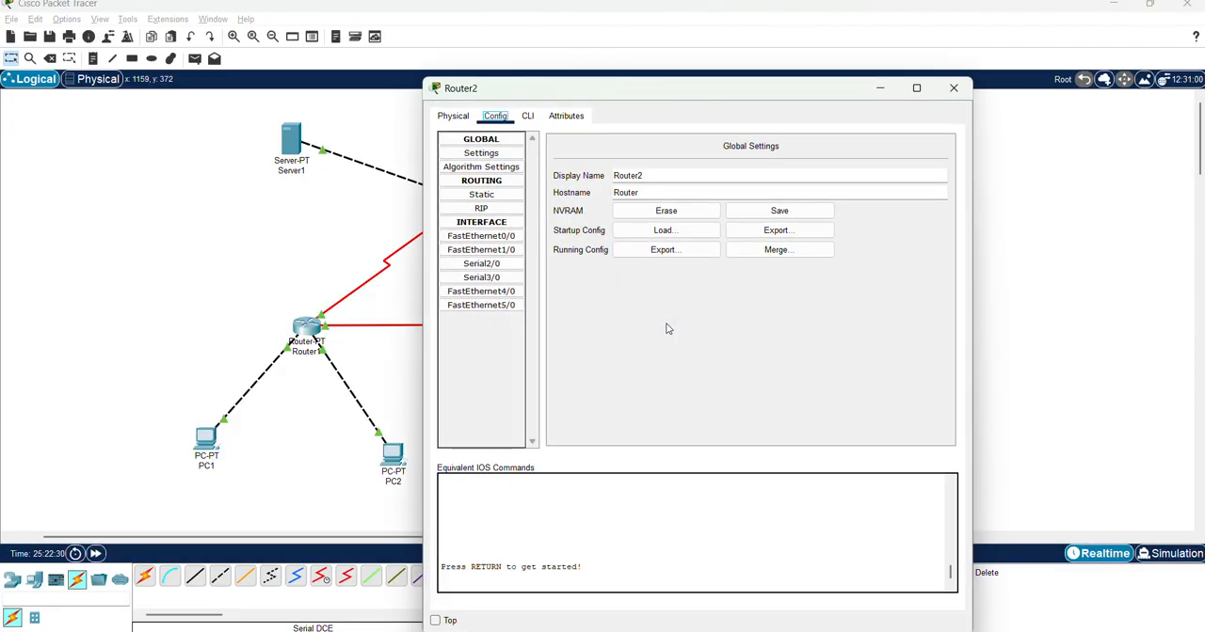
{"action": "left_click", "coordinate": [485, 236]}
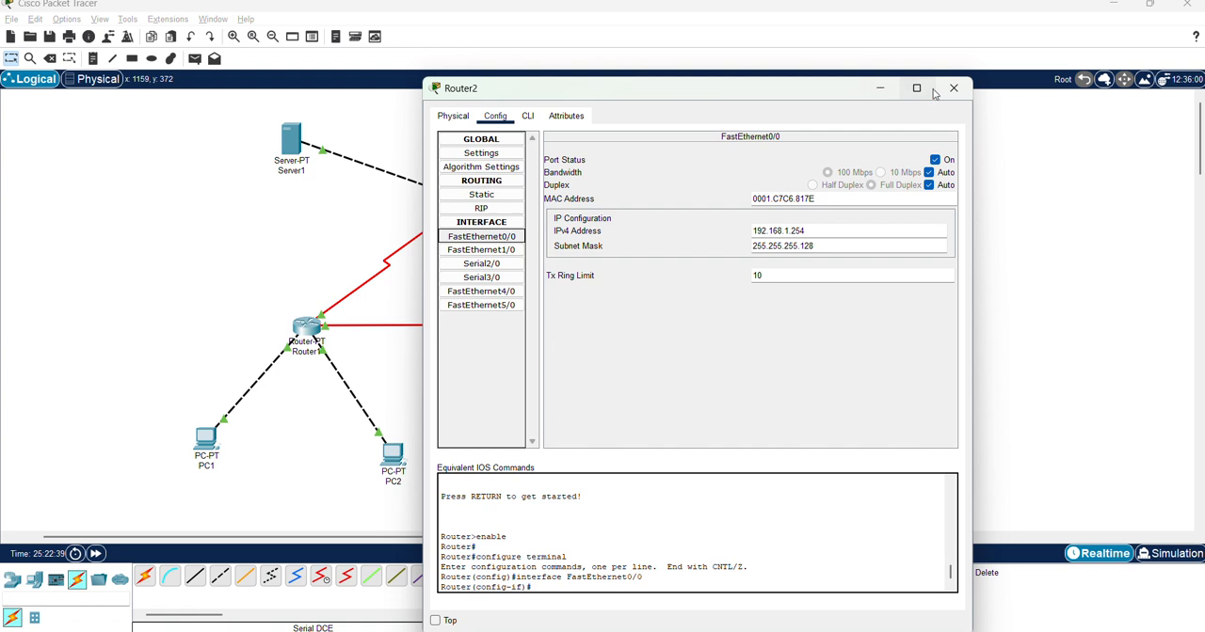
{"action": "left_click", "coordinate": [480, 265]}
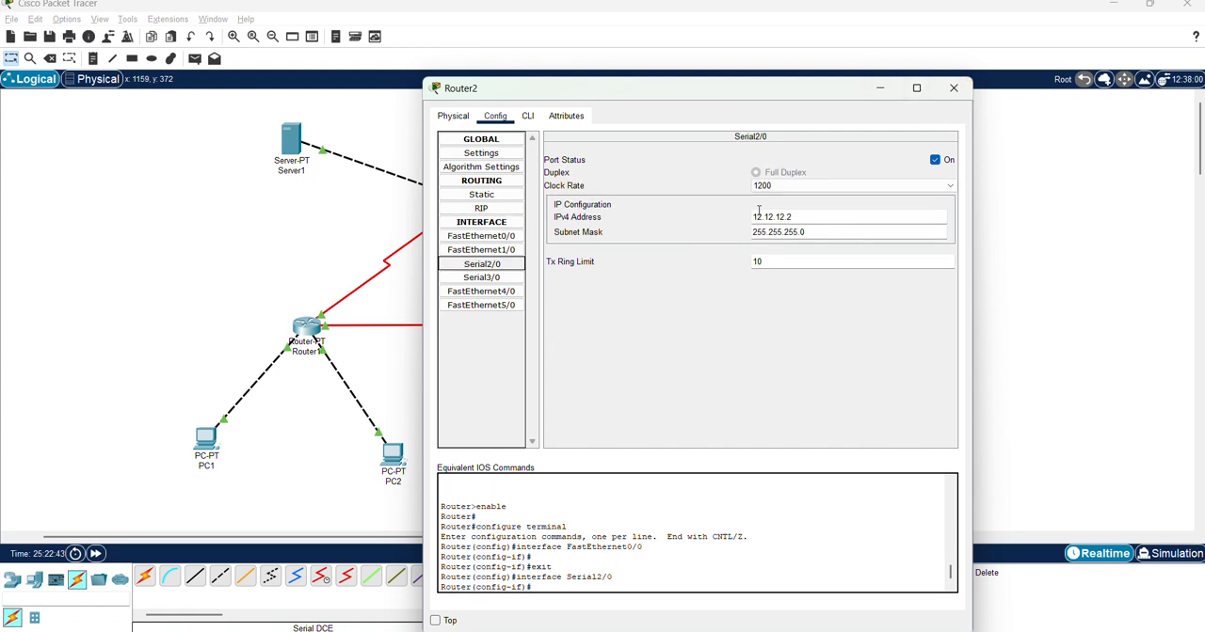
{"action": "left_click_drag", "start_coordinate": [556, 92], "coordinate": [855, 99]}
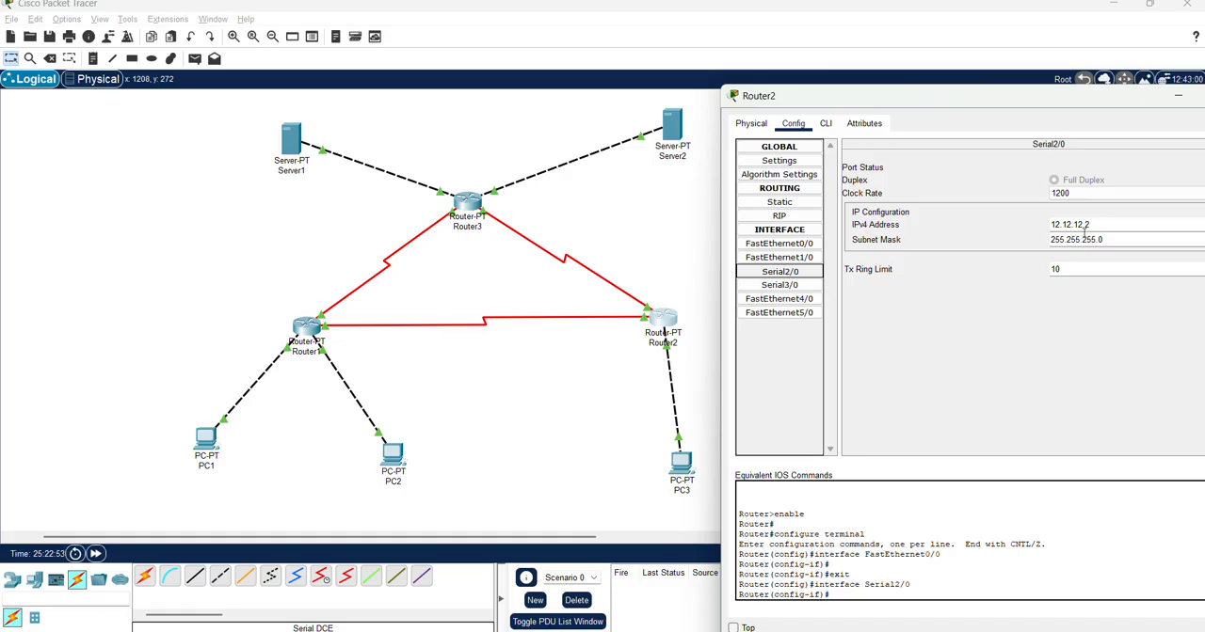
{"action": "left_click", "coordinate": [663, 330]}
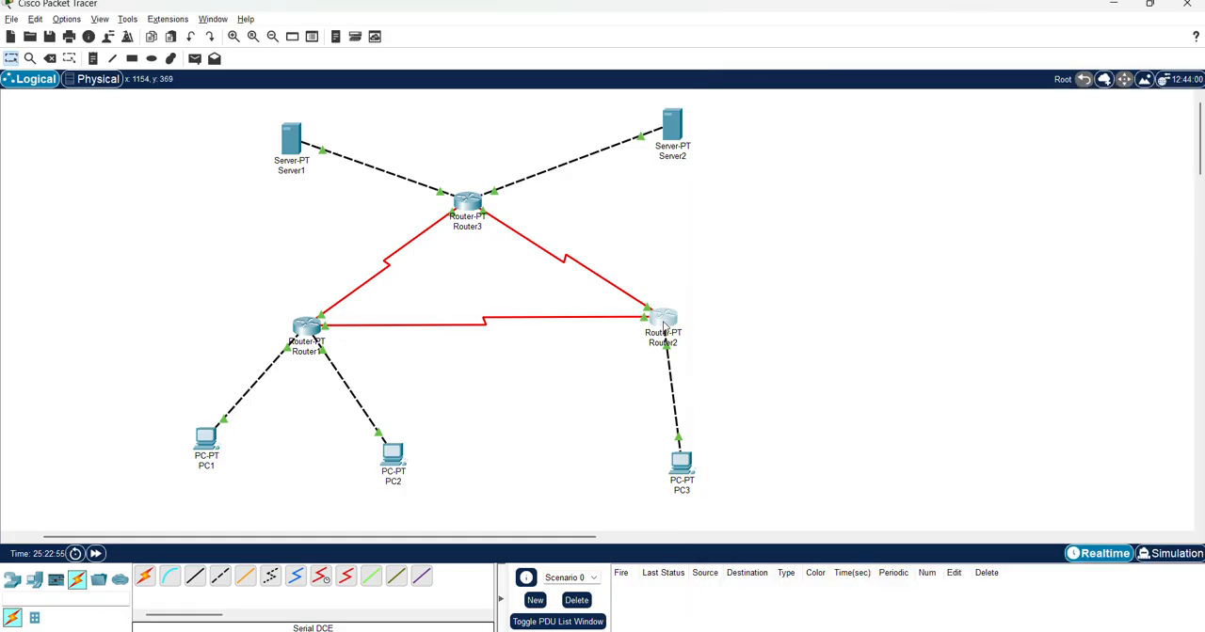
{"action": "key", "text": "alt+Tab"}
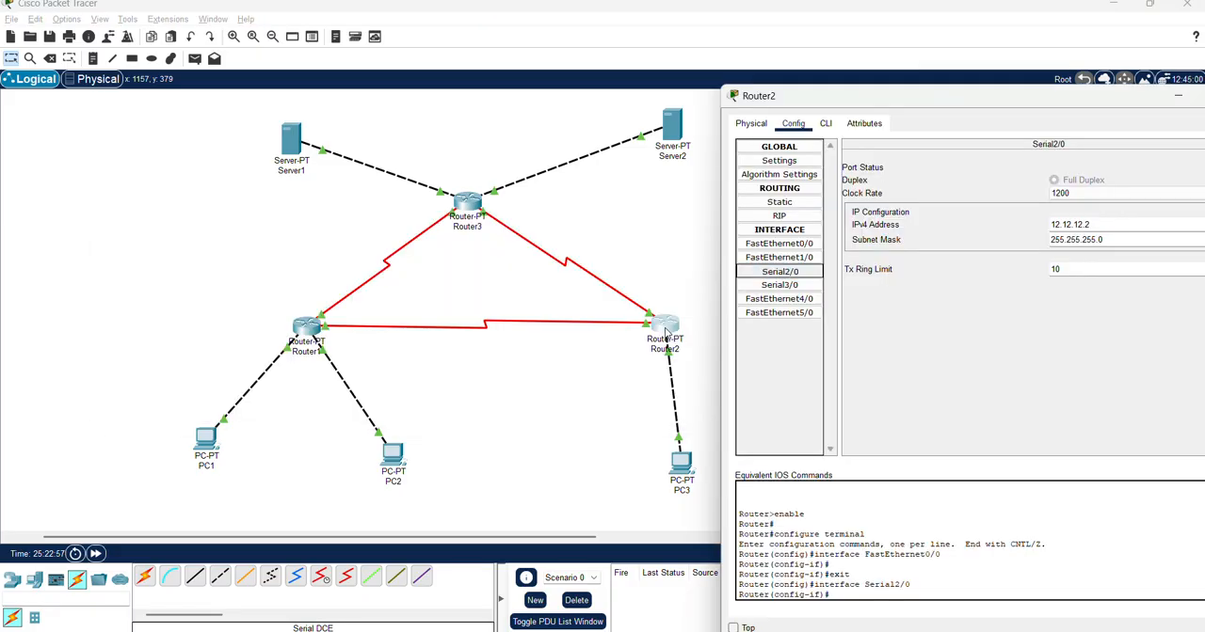
{"action": "left_click", "coordinate": [798, 285]}
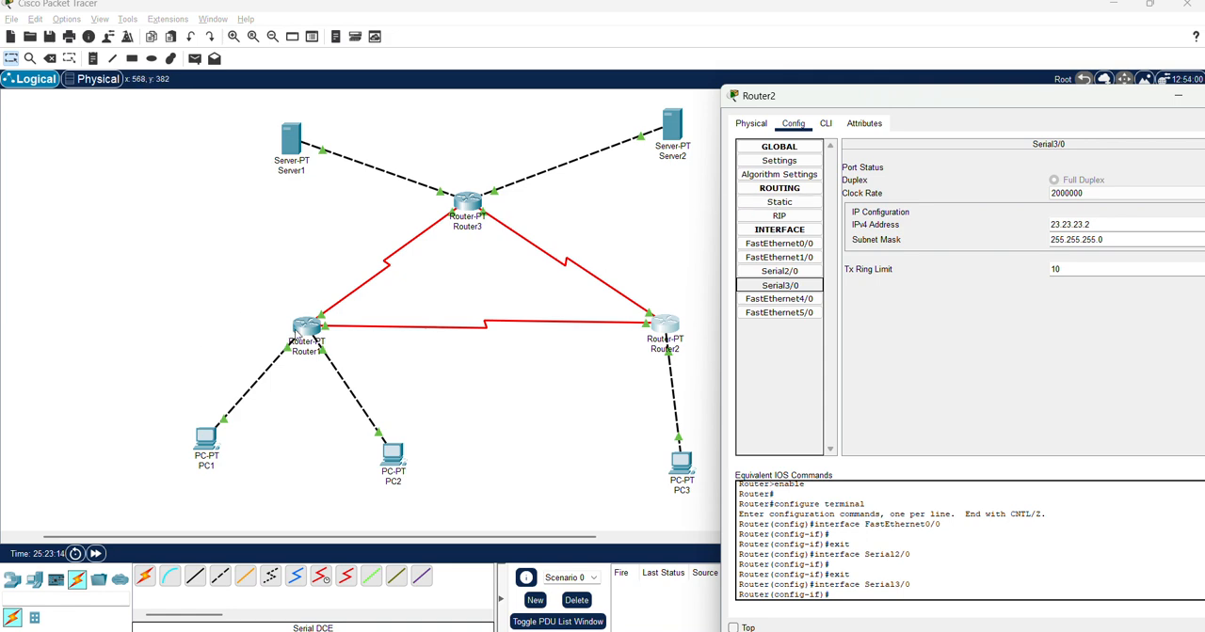
Open Router1's static routes, and find the lesson's static routing table for each router in Chrome
{"action": "left_click", "coordinate": [310, 329]}
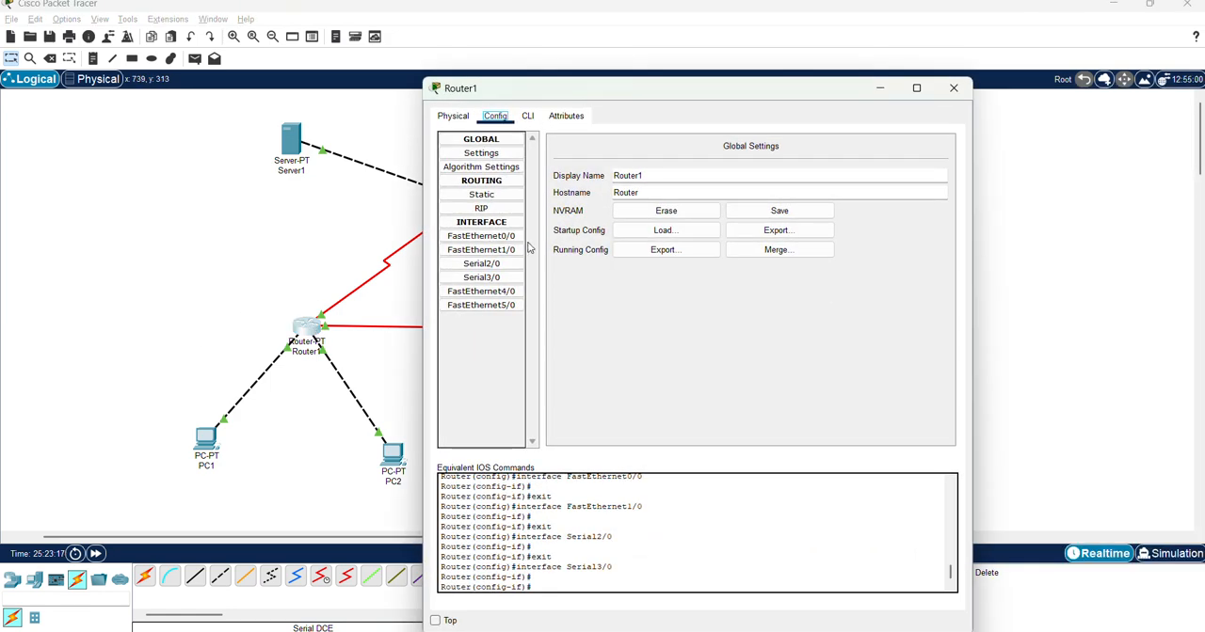
{"action": "left_click", "coordinate": [494, 198]}
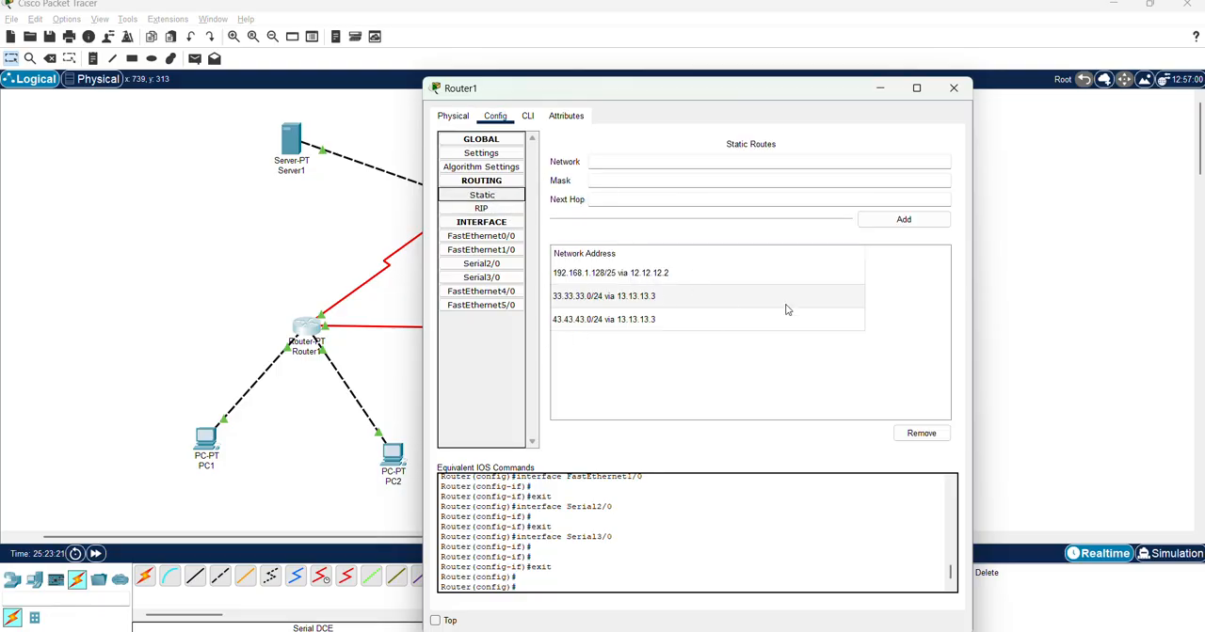
{"action": "key", "text": "alt+Tab"}
{"action": "key", "text": "alt+Tab"}
{"action": "key", "text": "alt+Tab"}
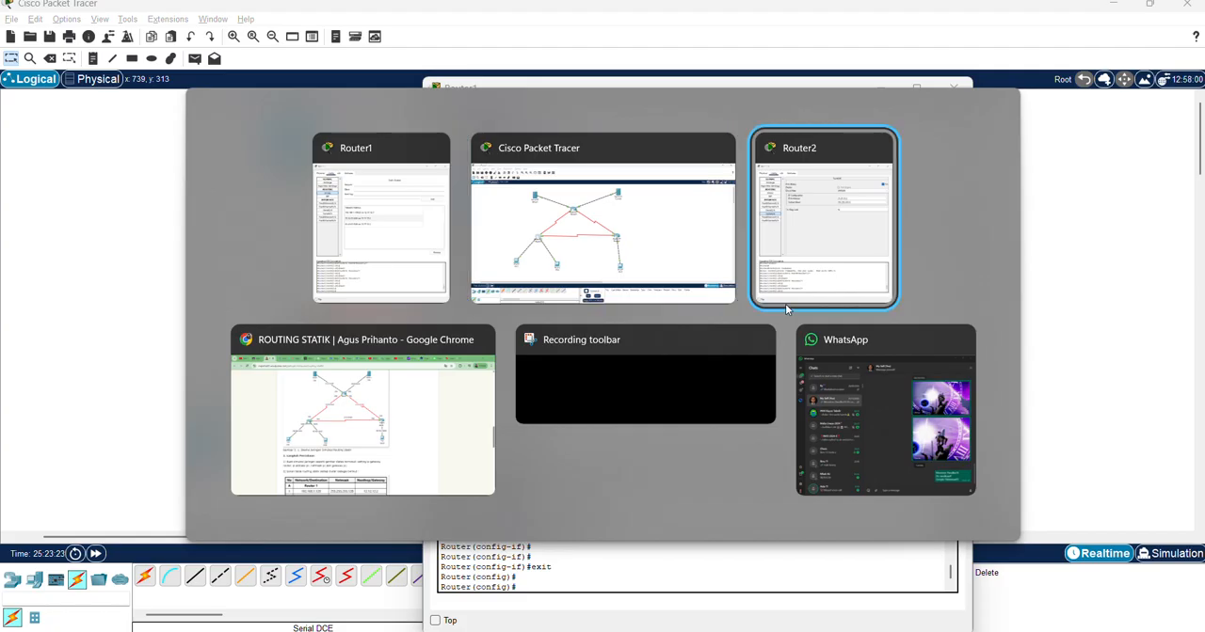
{"action": "scroll", "coordinate": [565, 207], "scroll_direction": "up", "scroll_amount": 5}
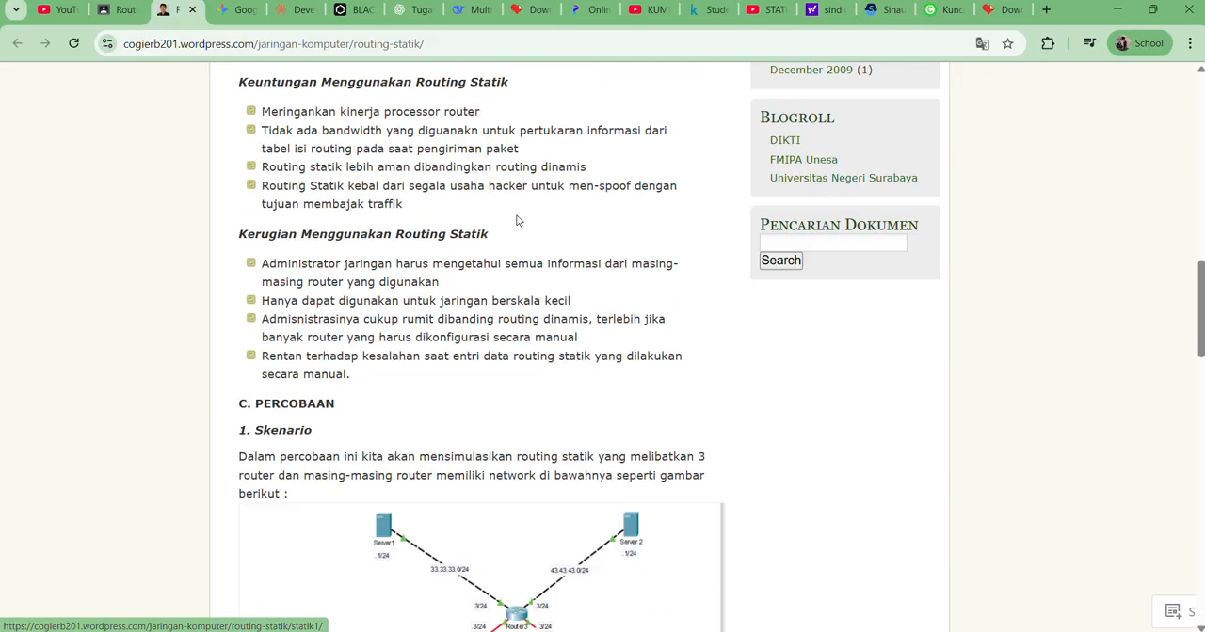
{"action": "scroll", "coordinate": [517, 222], "scroll_direction": "down", "scroll_amount": 14}
{"action": "scroll", "coordinate": [517, 222], "scroll_direction": "up", "scroll_amount": 7}
{"action": "scroll", "coordinate": [517, 222], "scroll_direction": "down", "scroll_amount": 3}
{"action": "scroll", "coordinate": [508, 217], "scroll_direction": "up", "scroll_amount": 1}
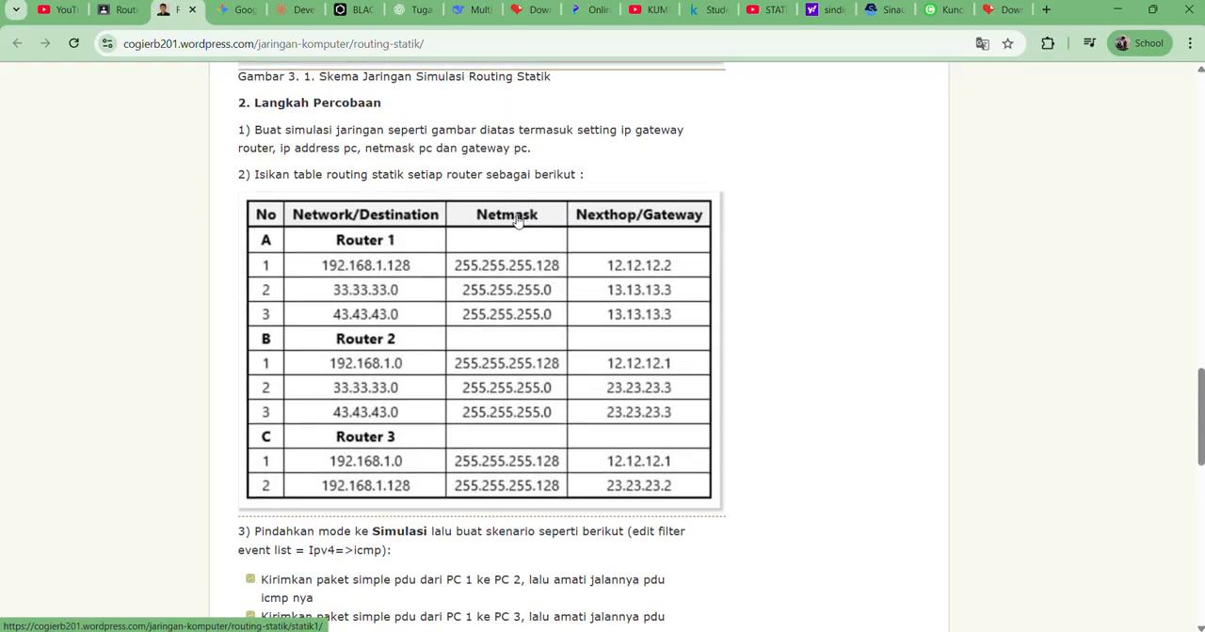
Compare Router1's static routes with the lesson's routing table by placing its window beside the table, and close the Router1 window
{"action": "key", "text": "alt+Tab"}
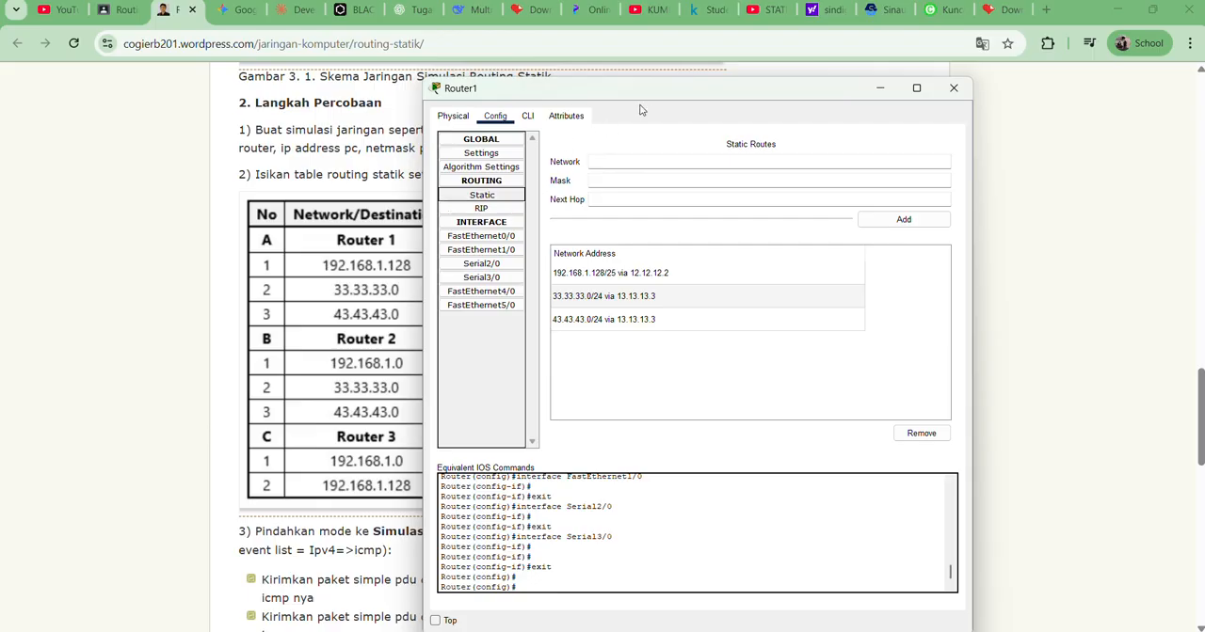
{"action": "left_click_drag", "start_coordinate": [649, 99], "coordinate": [923, 101]}
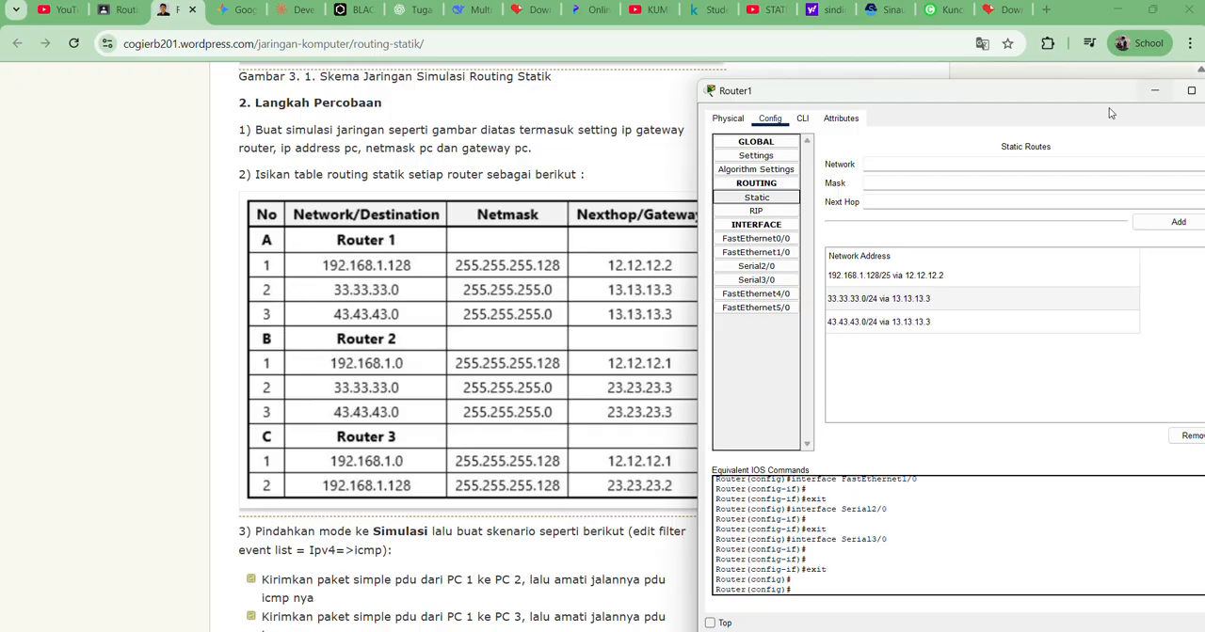
{"action": "left_click_drag", "start_coordinate": [1041, 94], "coordinate": [854, 107]}
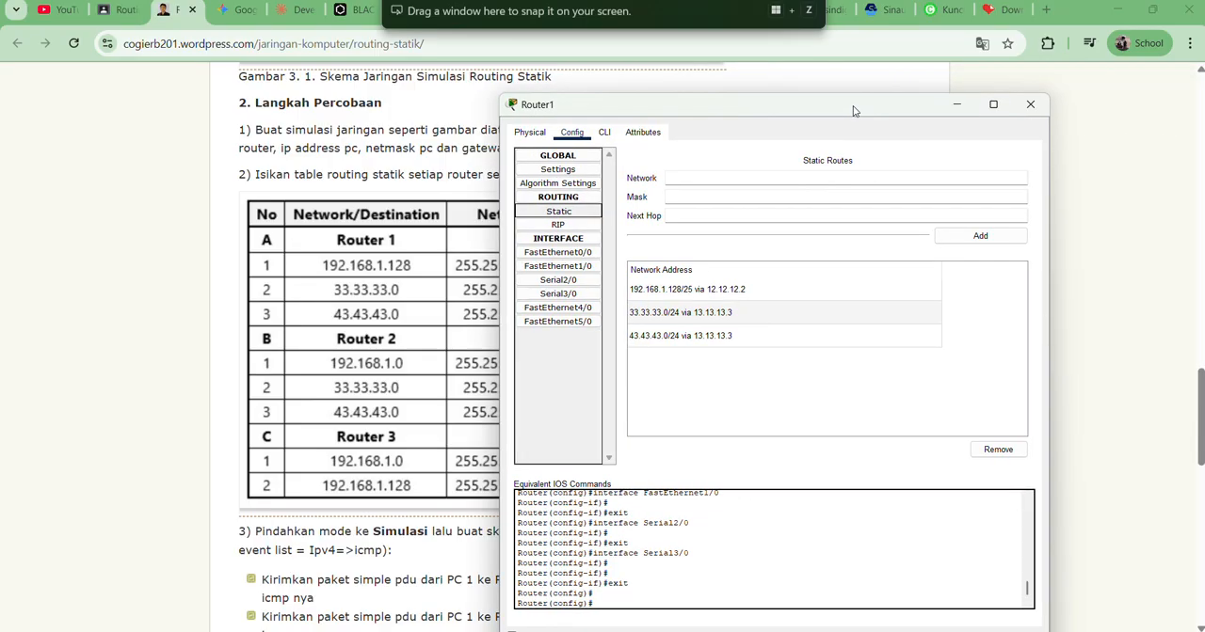
{"action": "left_click", "coordinate": [1030, 106]}
Switch to the Cisco Packet Tracer workspace and open Router2's static routes
{"action": "key", "text": "alt+Tab"}
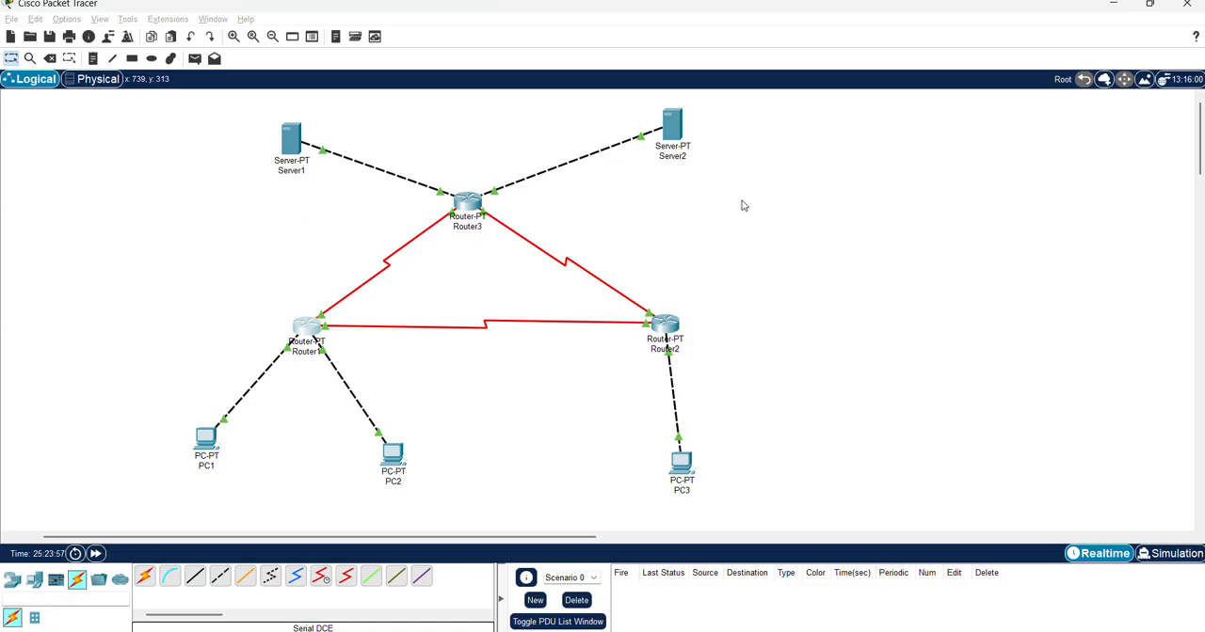
{"action": "left_click", "coordinate": [682, 325]}
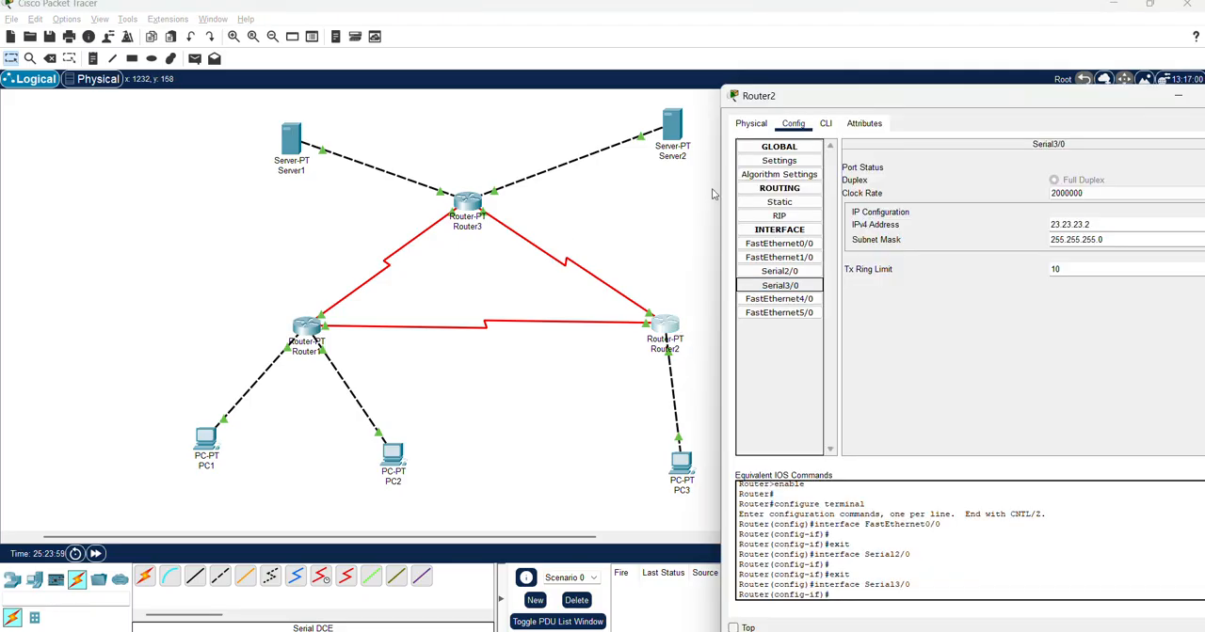
{"action": "left_click", "coordinate": [808, 203]}
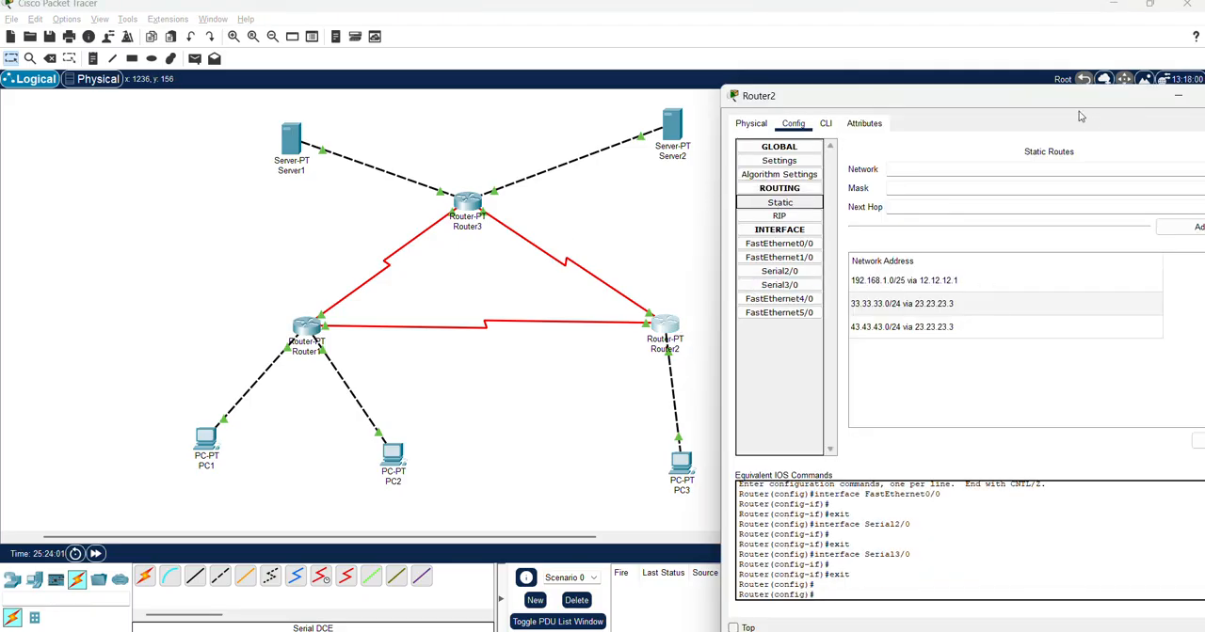
Compare Router2's static routes with the lesson's routing table in Chrome, close the Router2 window, and return to Packet Tracer
{"action": "key", "text": "alt+Tab"}
{"action": "key", "text": "alt+Tab"}
{"action": "key", "text": "Tab"}
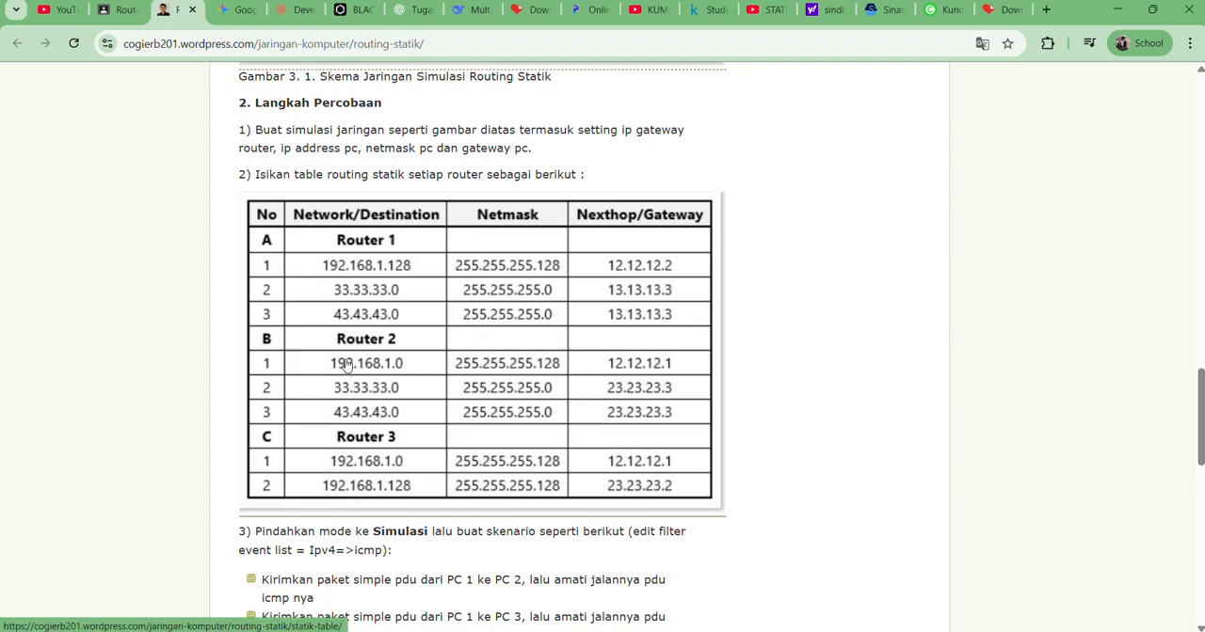
{"action": "key", "text": "alt+Tab"}
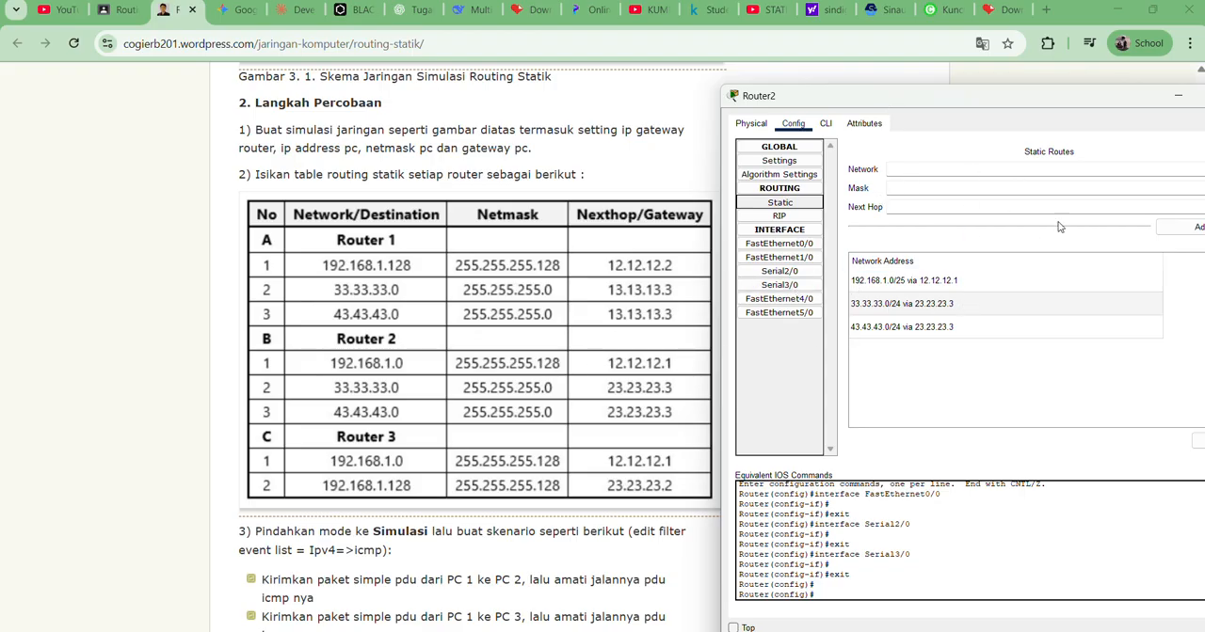
{"action": "left_click_drag", "start_coordinate": [1082, 102], "coordinate": [1018, 116]}
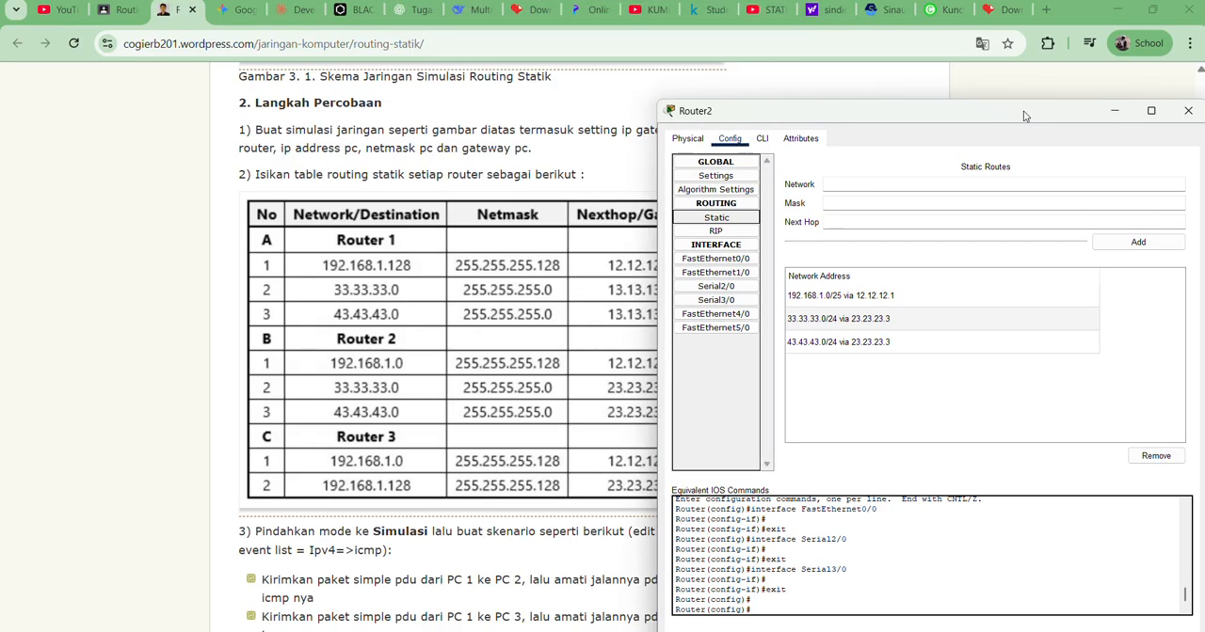
{"action": "left_click", "coordinate": [1188, 110]}
{"action": "key", "text": "alt+Tab"}
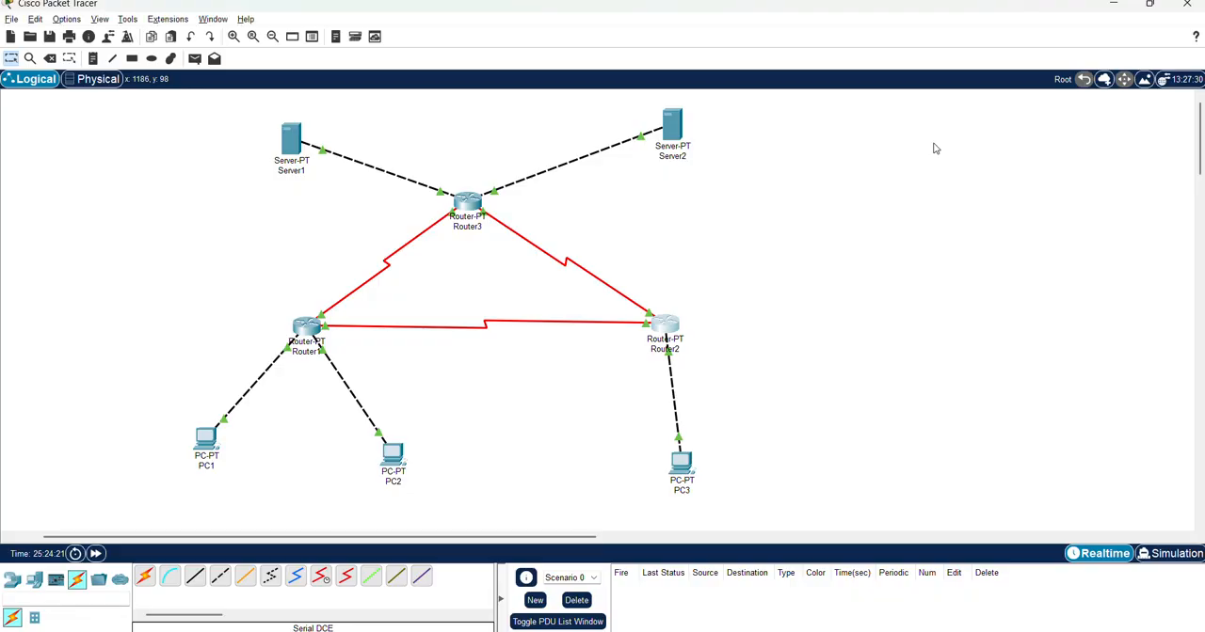
Check Router3's FastEthernet0/0 and FastEthernet1/0 settings, moving its window clear of the topology, and return to the workspace
{"action": "left_click", "coordinate": [466, 216]}
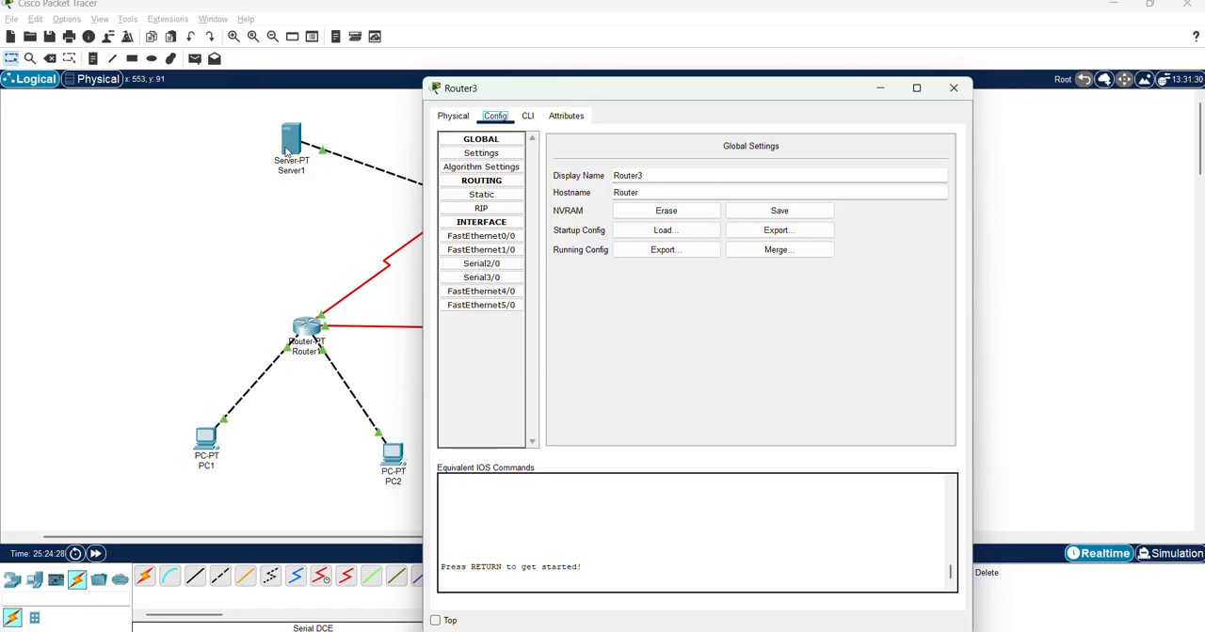
{"action": "left_click", "coordinate": [481, 236]}
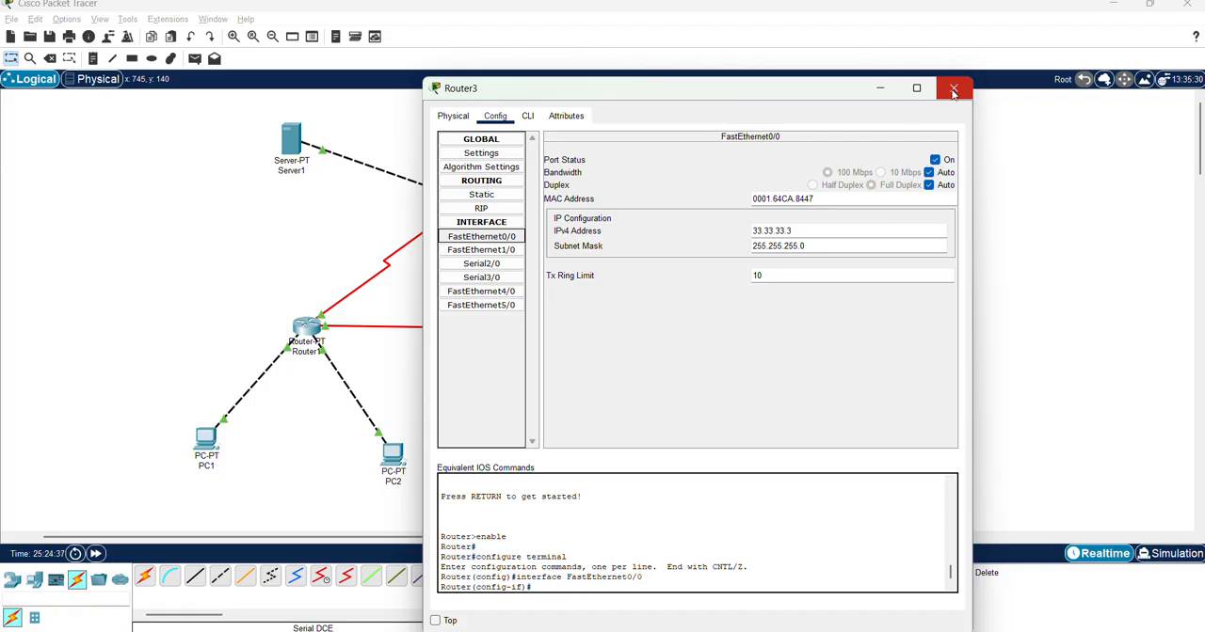
{"action": "left_click", "coordinate": [499, 250]}
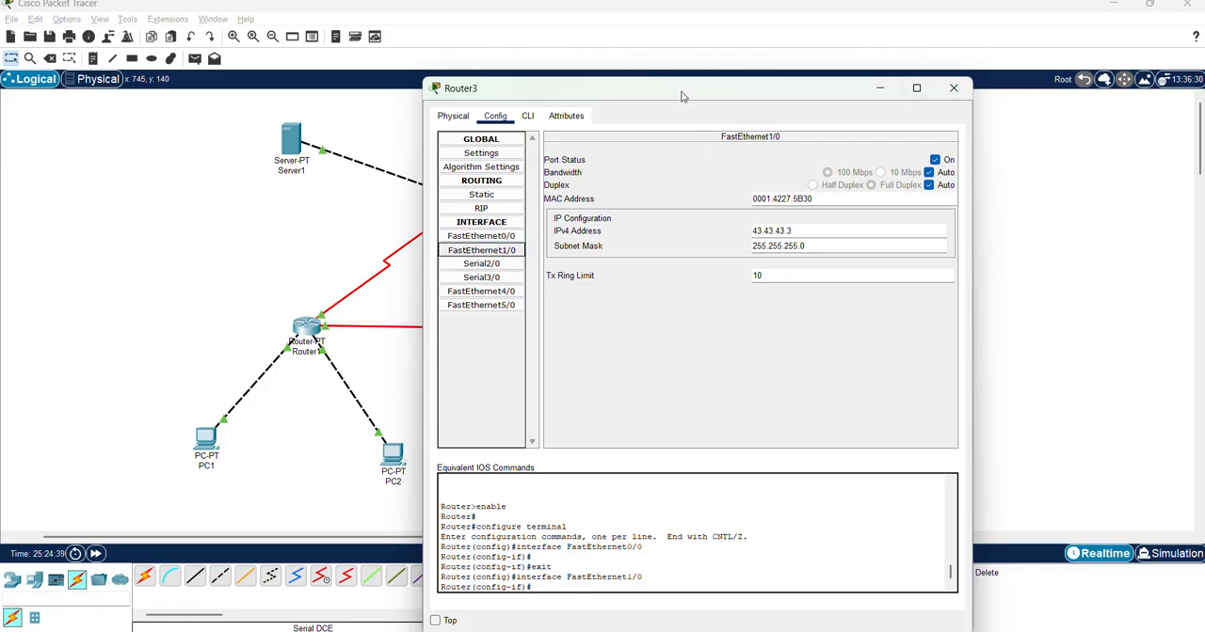
{"action": "left_click_drag", "start_coordinate": [683, 94], "coordinate": [712, 183]}
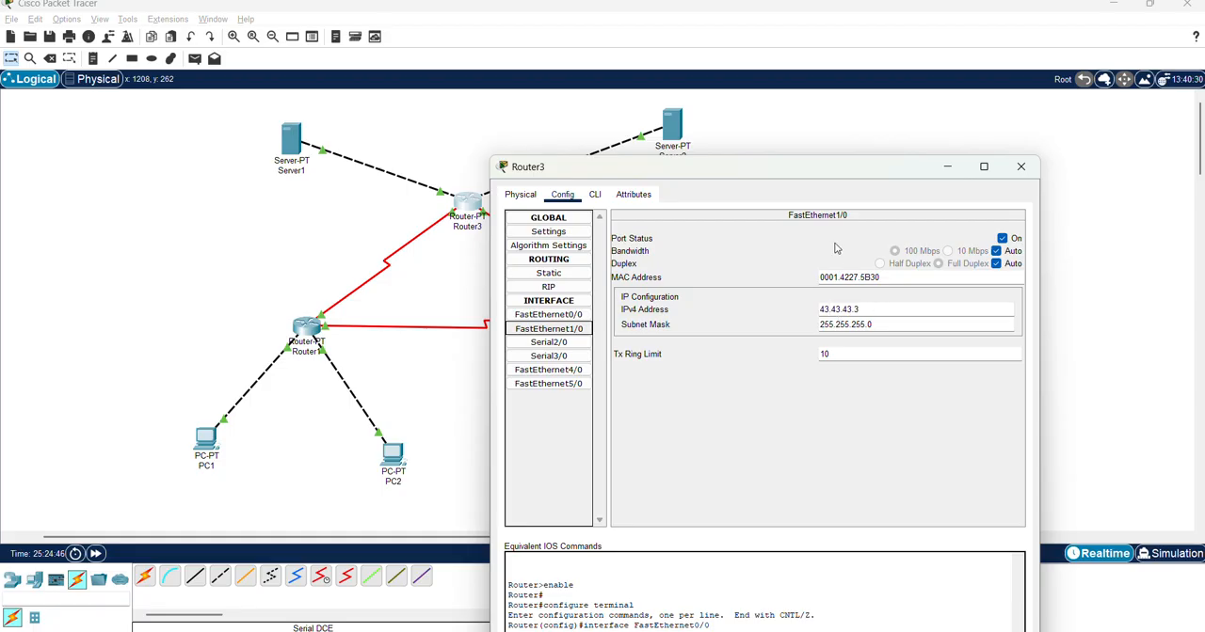
{"action": "key", "text": "alt+Tab"}
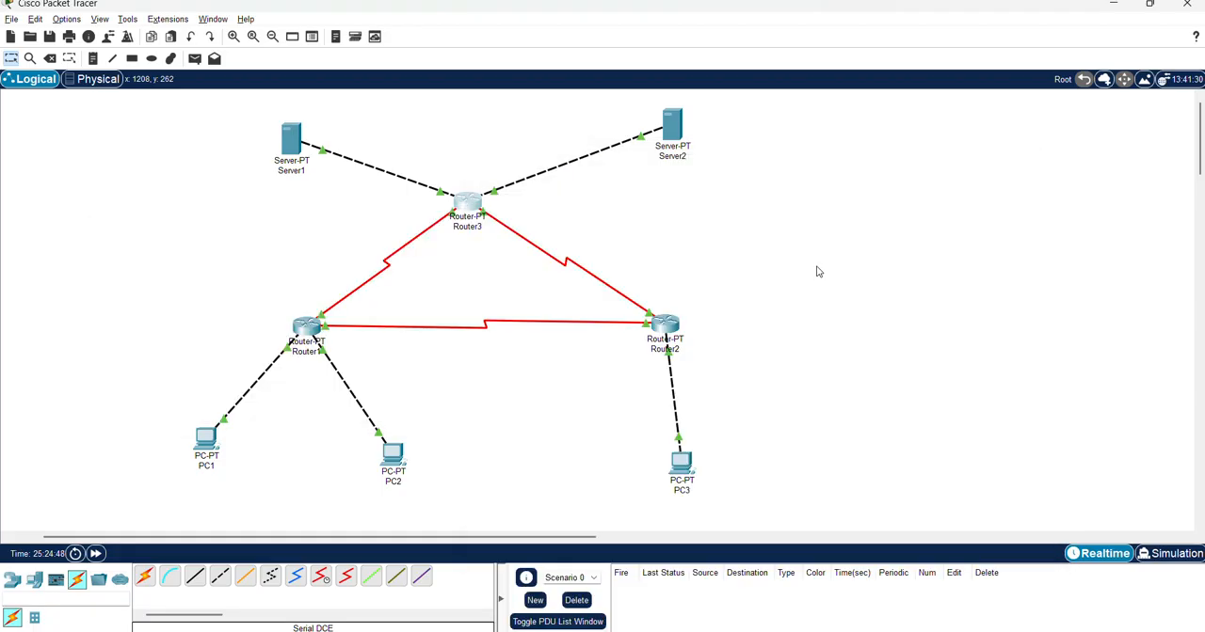
Open Server1's IP configuration and close the leftover Router3 window
{"action": "left_click", "coordinate": [293, 141]}
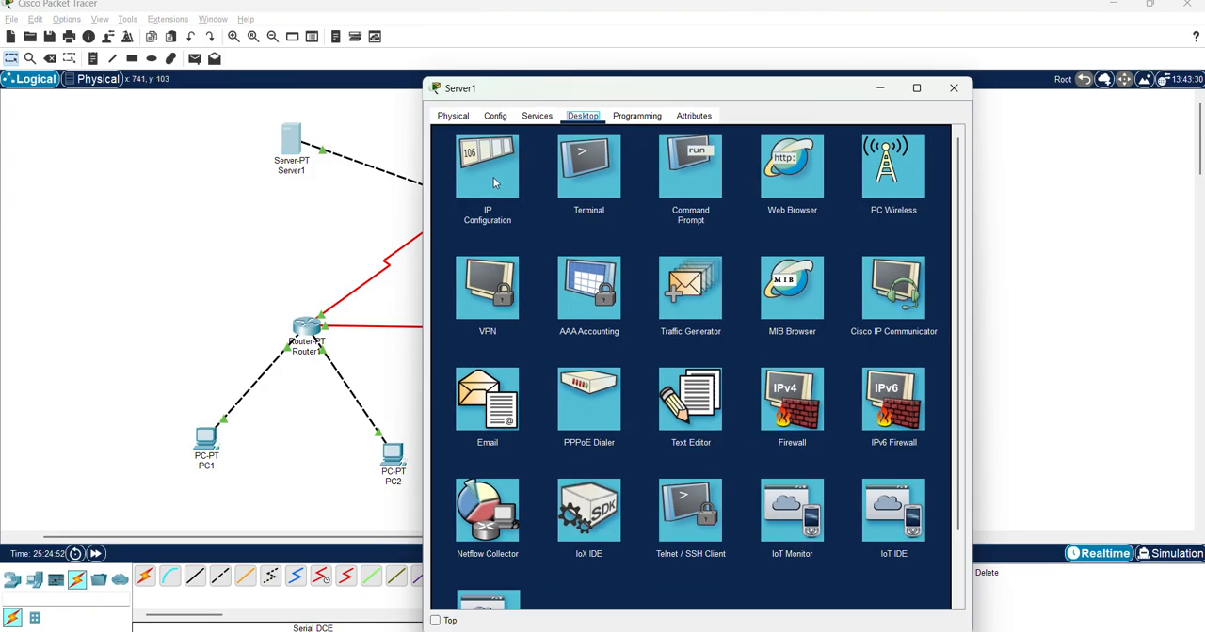
{"action": "left_click", "coordinate": [493, 177]}
{"action": "key", "text": "alt+Tab"}
{"action": "key", "text": "alt+Tab"}
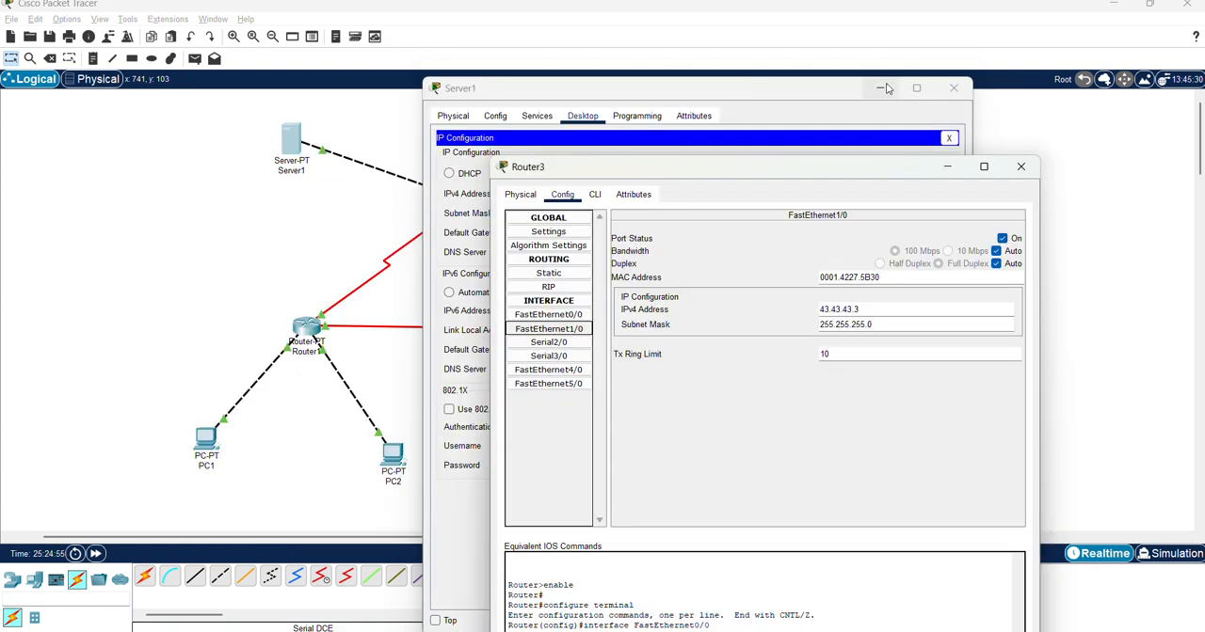
{"action": "left_click", "coordinate": [1020, 167]}
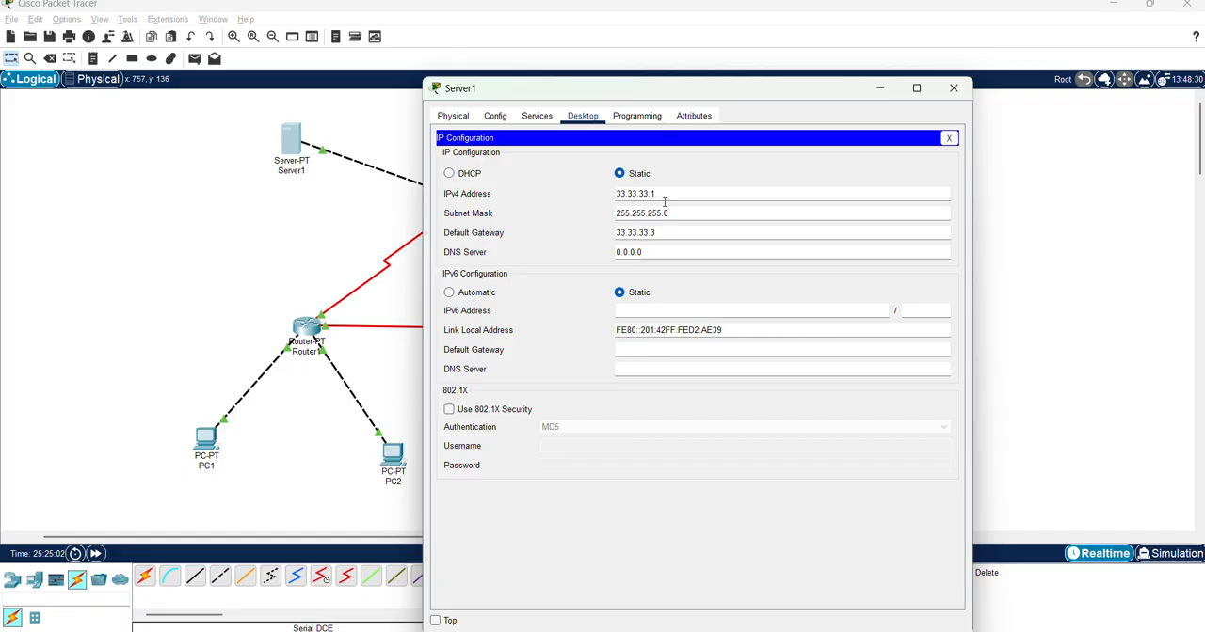
Compare Server1's IP address and default gateway with the lesson's topology diagram in Chrome, and close the Server1 window
{"action": "key", "text": "alt+Tab"}
{"action": "key", "text": "alt+Tab"}
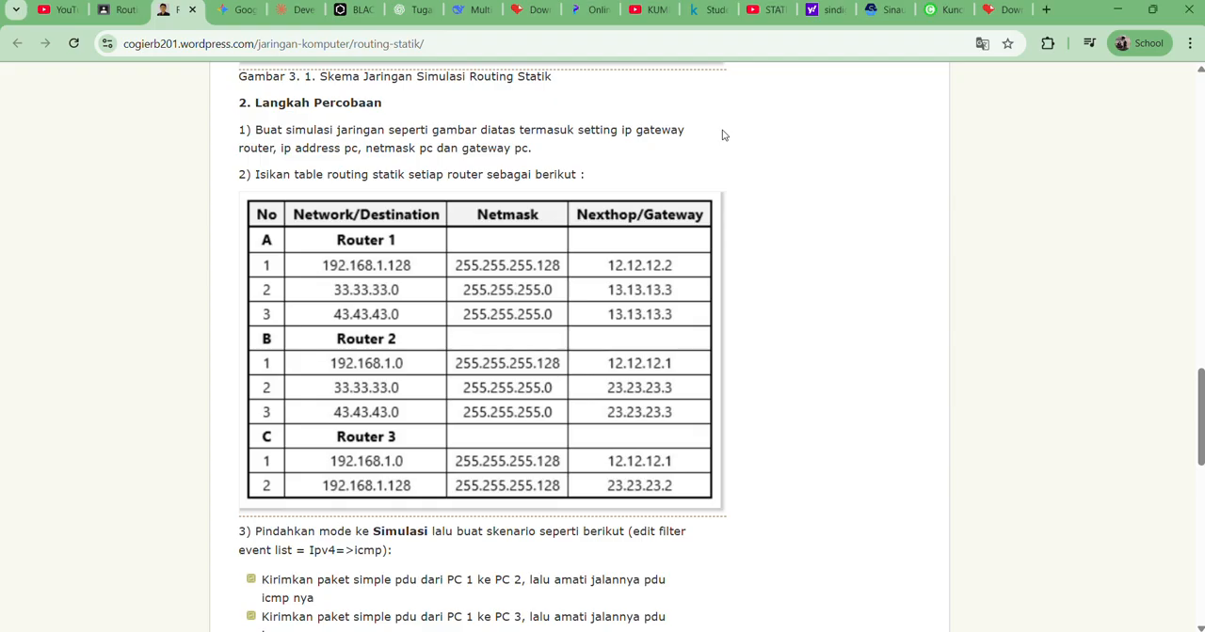
{"action": "scroll", "coordinate": [558, 276], "scroll_direction": "down", "scroll_amount": 2}
{"action": "scroll", "coordinate": [558, 275], "scroll_direction": "up", "scroll_amount": 10}
{"action": "scroll", "coordinate": [558, 276], "scroll_direction": "down", "scroll_amount": 4}
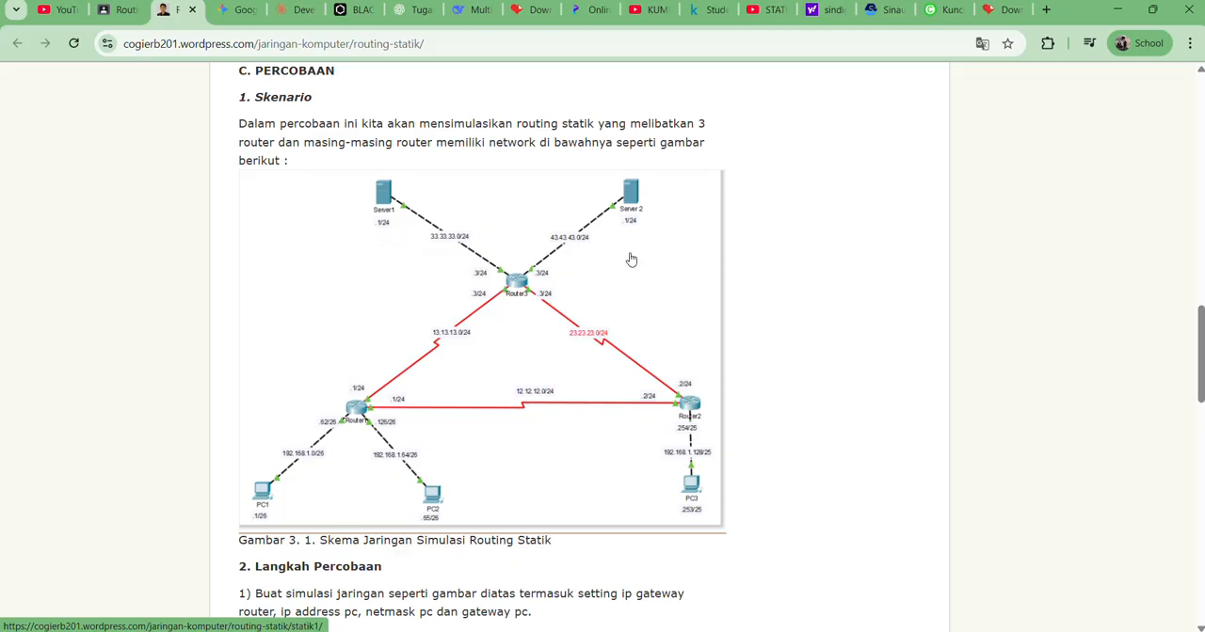
{"action": "key", "text": "alt+Tab"}
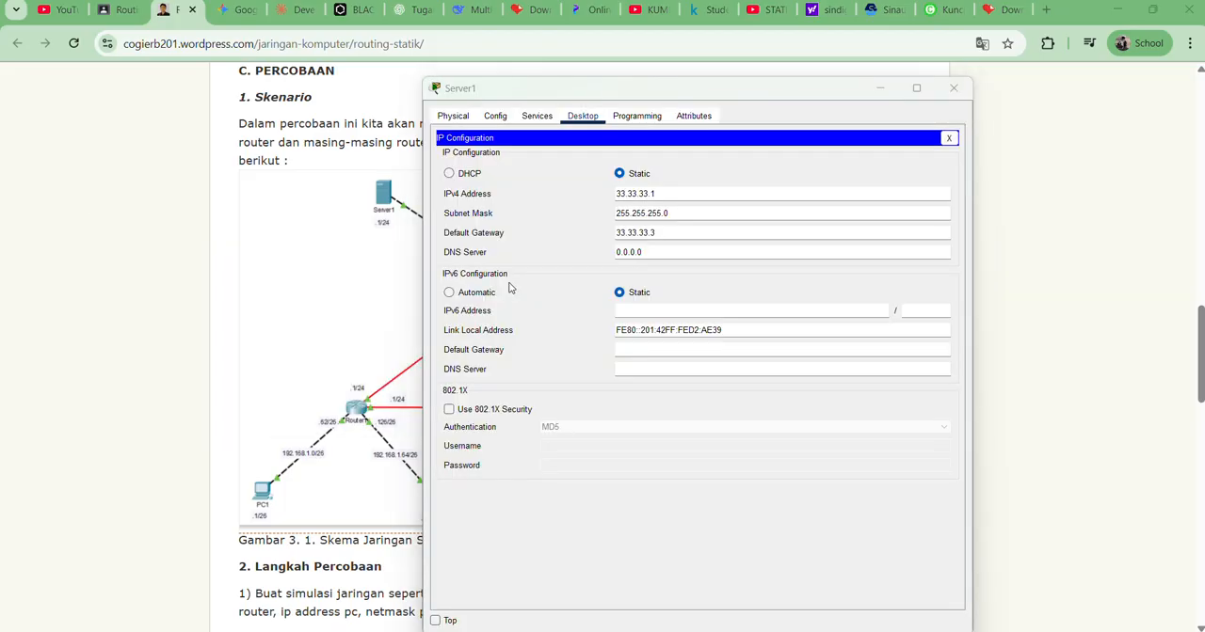
{"action": "key", "text": "alt+Tab"}
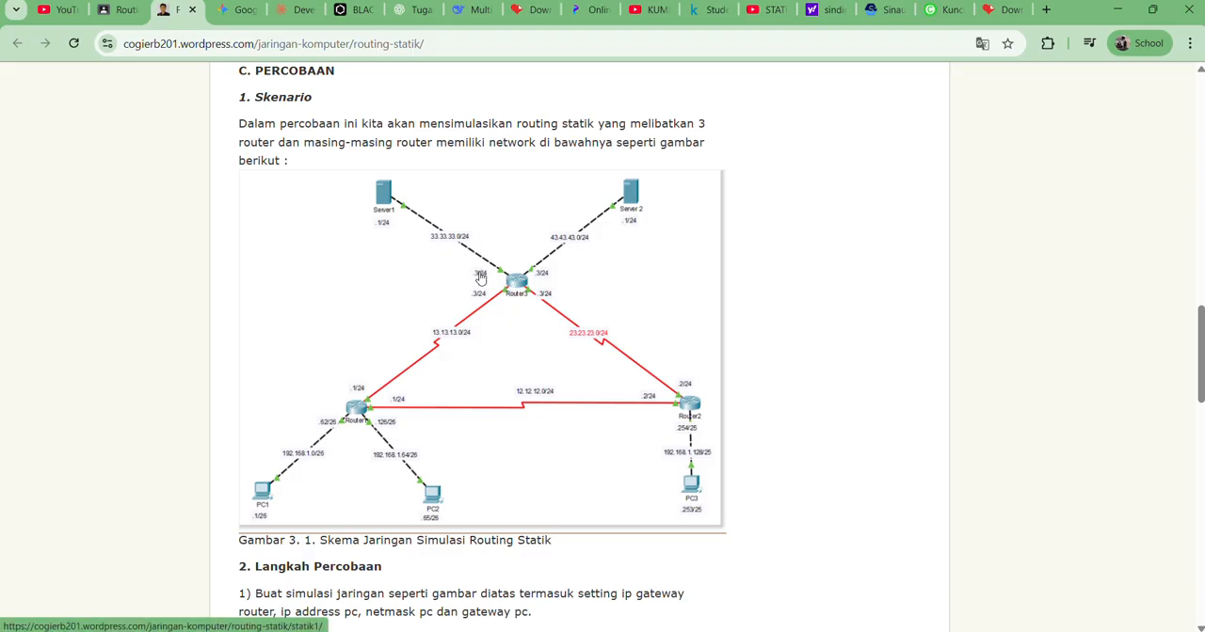
{"action": "key", "text": "alt+Tab"}
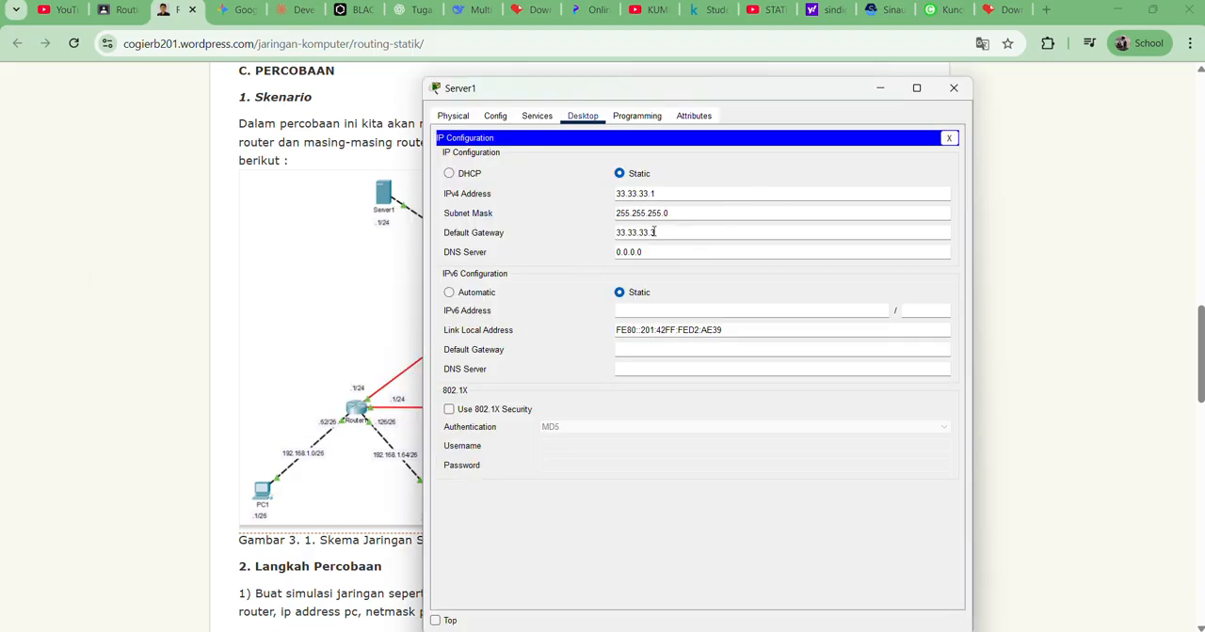
{"action": "left_click", "coordinate": [950, 86]}
{"action": "key", "text": "alt+Tab"}
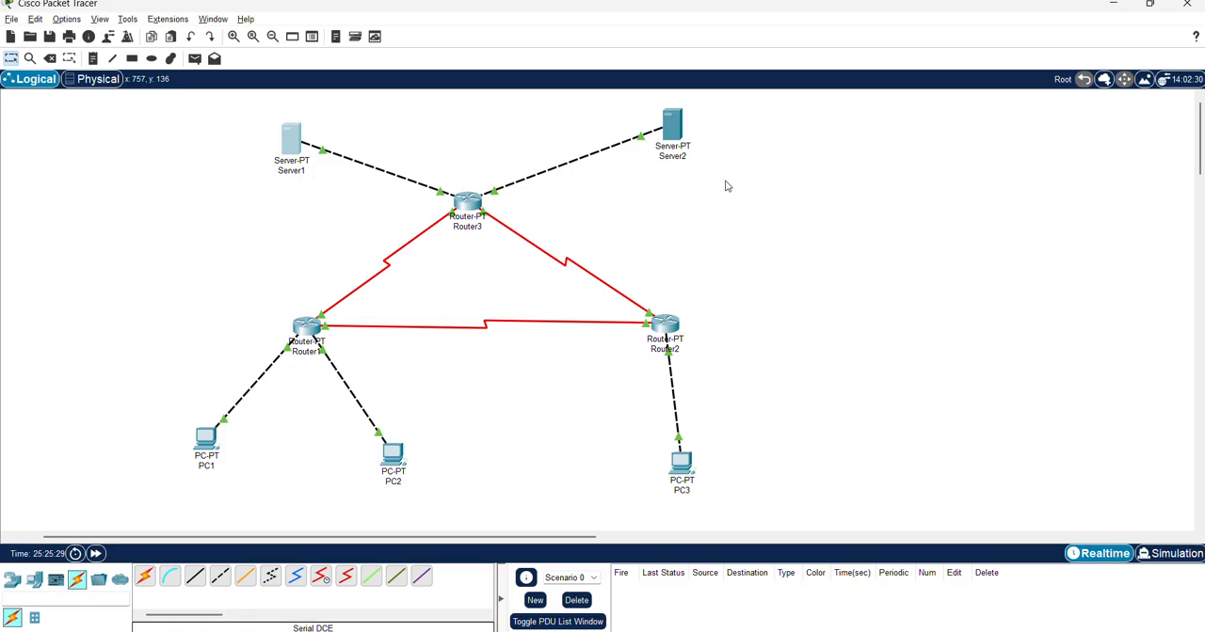
Compare Server2's IP address and default gateway with the lesson's topology diagram, close the Server2 window, and return to Packet Tracer
{"action": "left_click", "coordinate": [674, 132]}
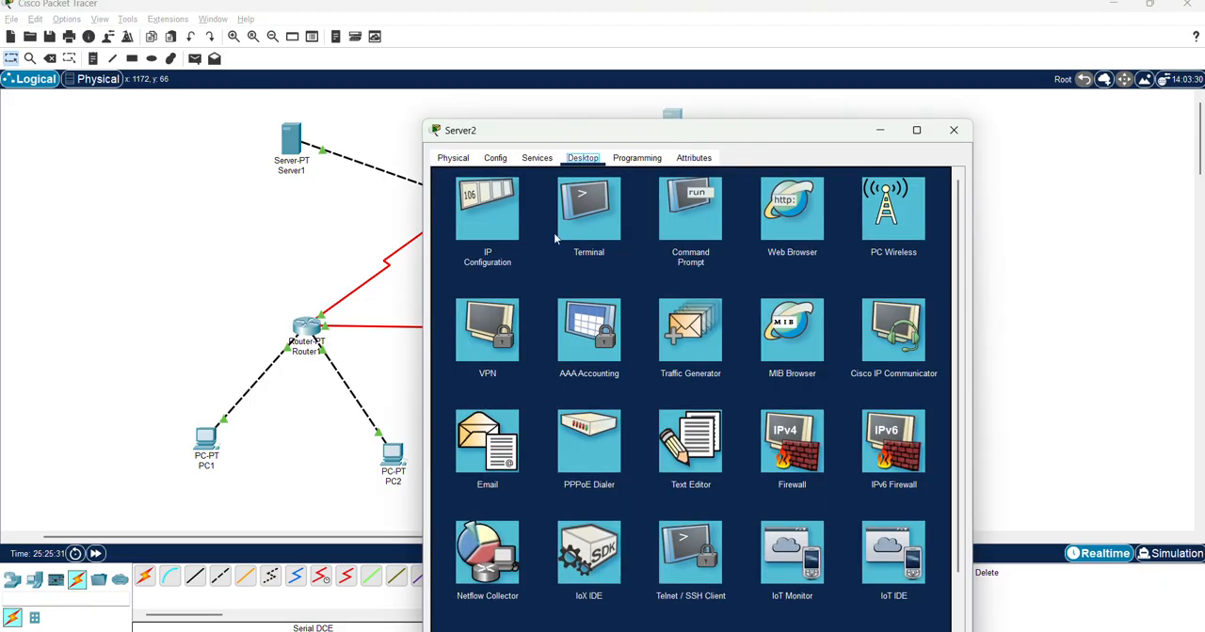
{"action": "left_click", "coordinate": [499, 219]}
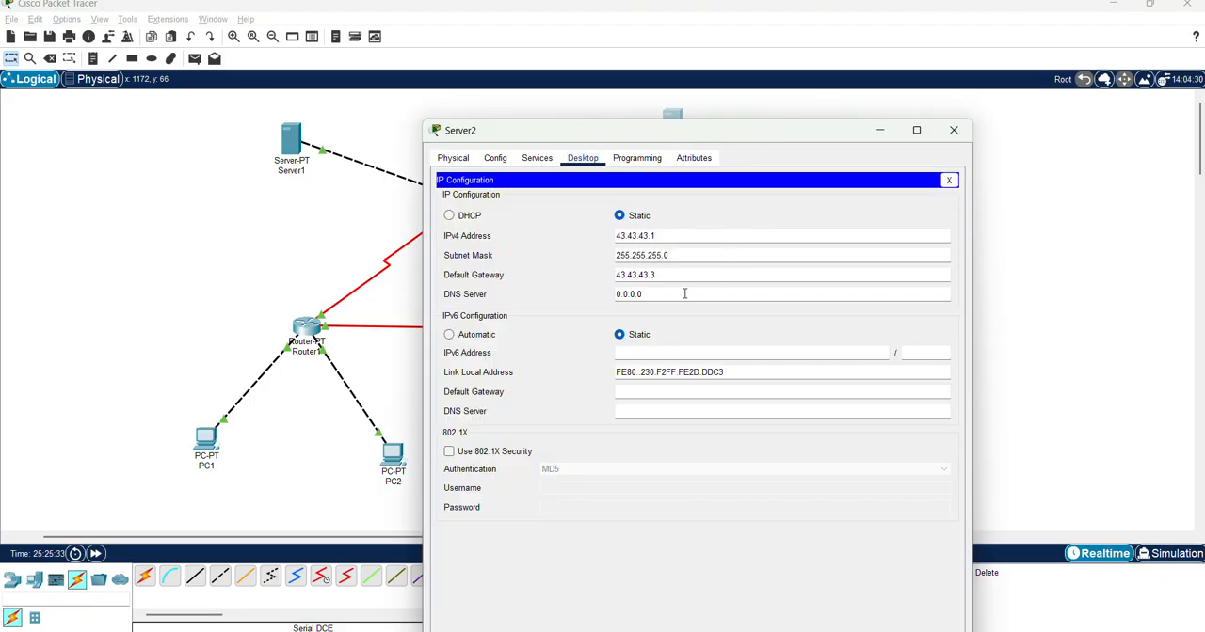
{"action": "key", "text": "alt+Tab"}
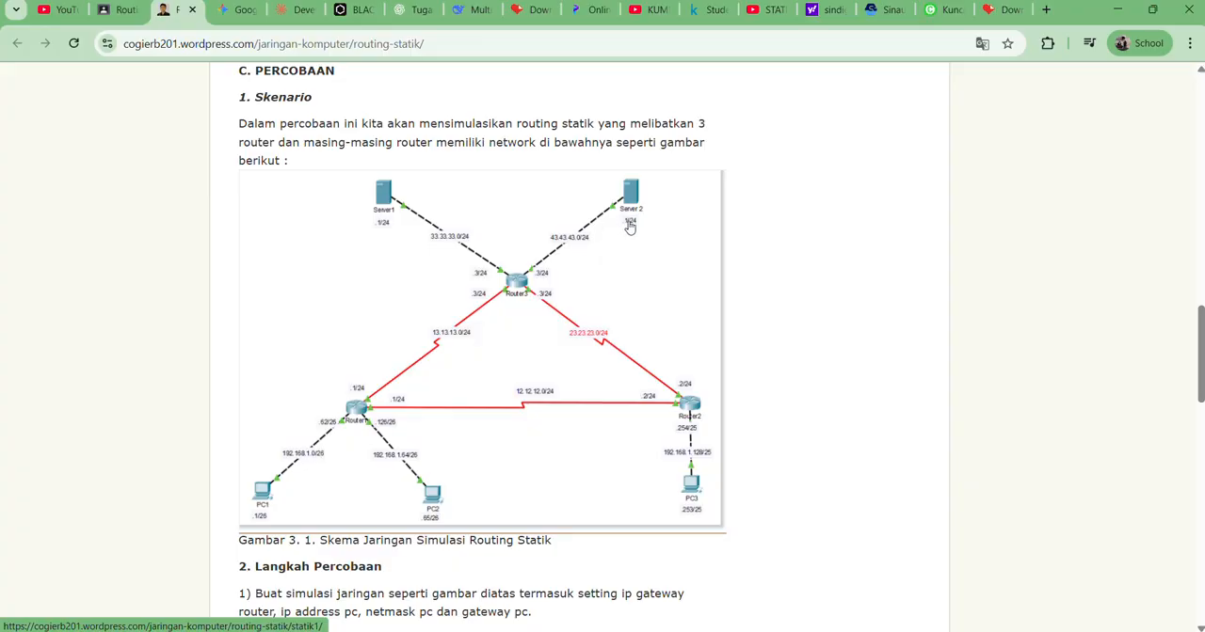
{"action": "key", "text": "alt+Tab"}
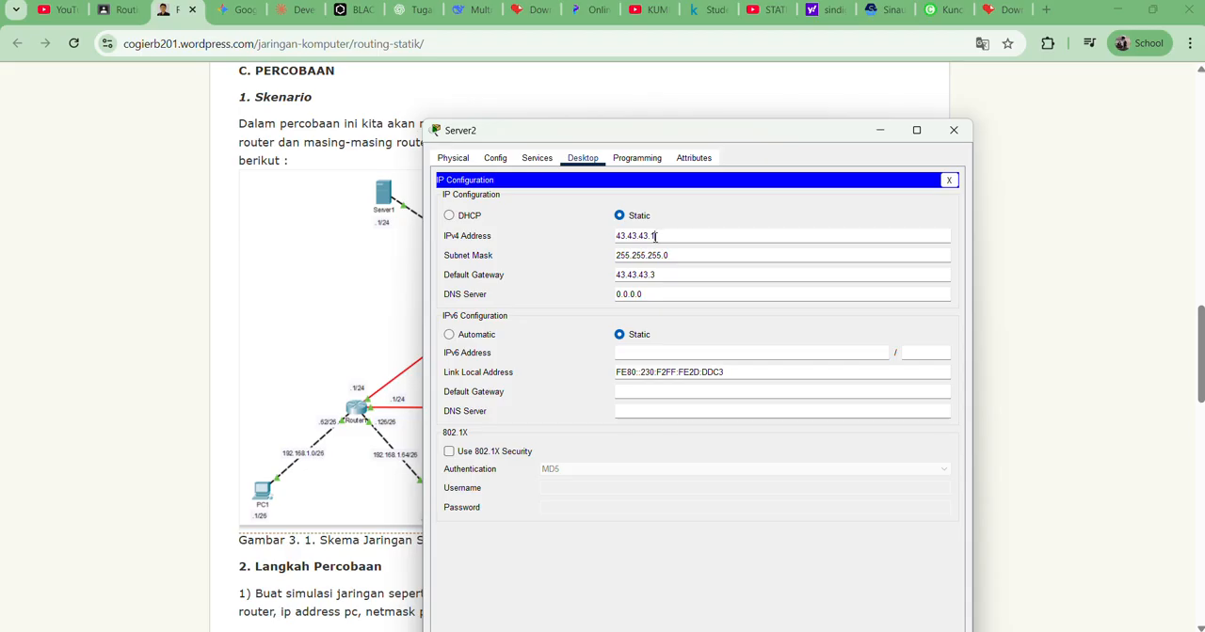
{"action": "left_click", "coordinate": [678, 277]}
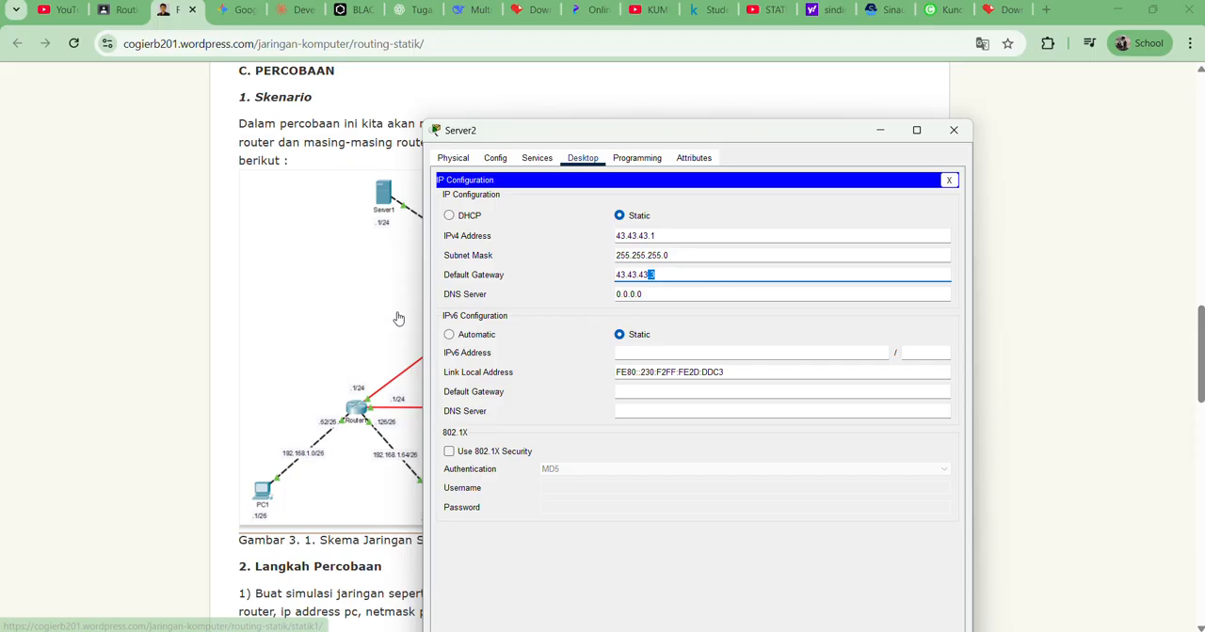
{"action": "left_click", "coordinate": [950, 133]}
{"action": "key", "text": "alt+Tab"}
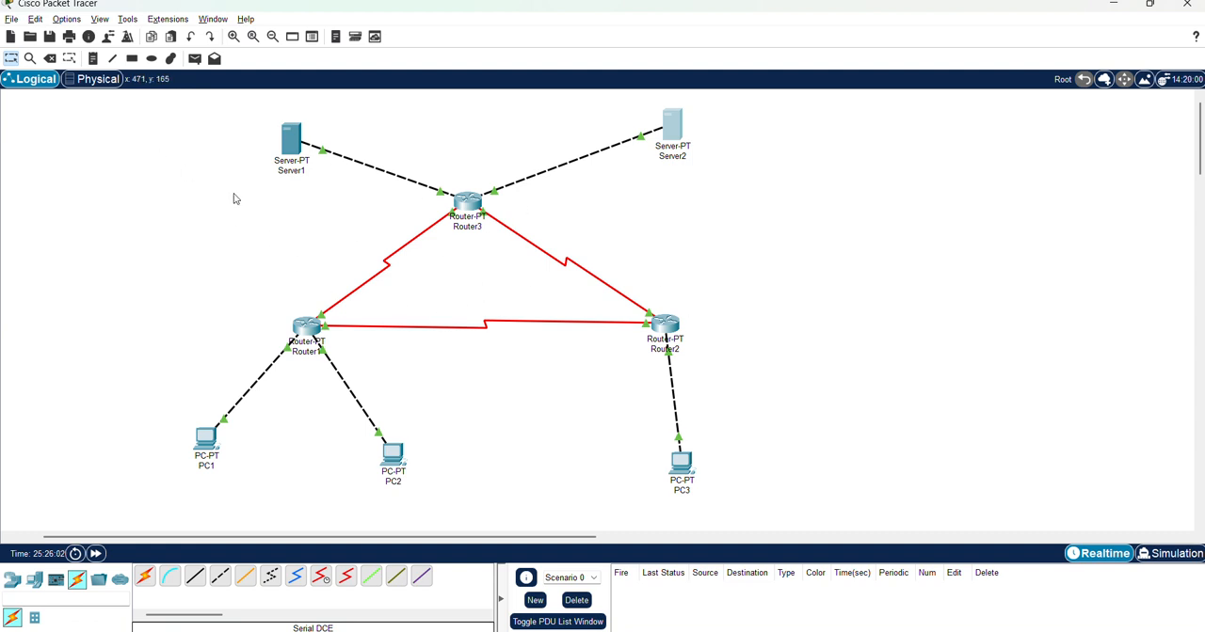
Review Router3's static routes, close its window, and nudge Router2 slightly toward Router1 on the workspace
{"action": "key", "text": "alt+Tab"}
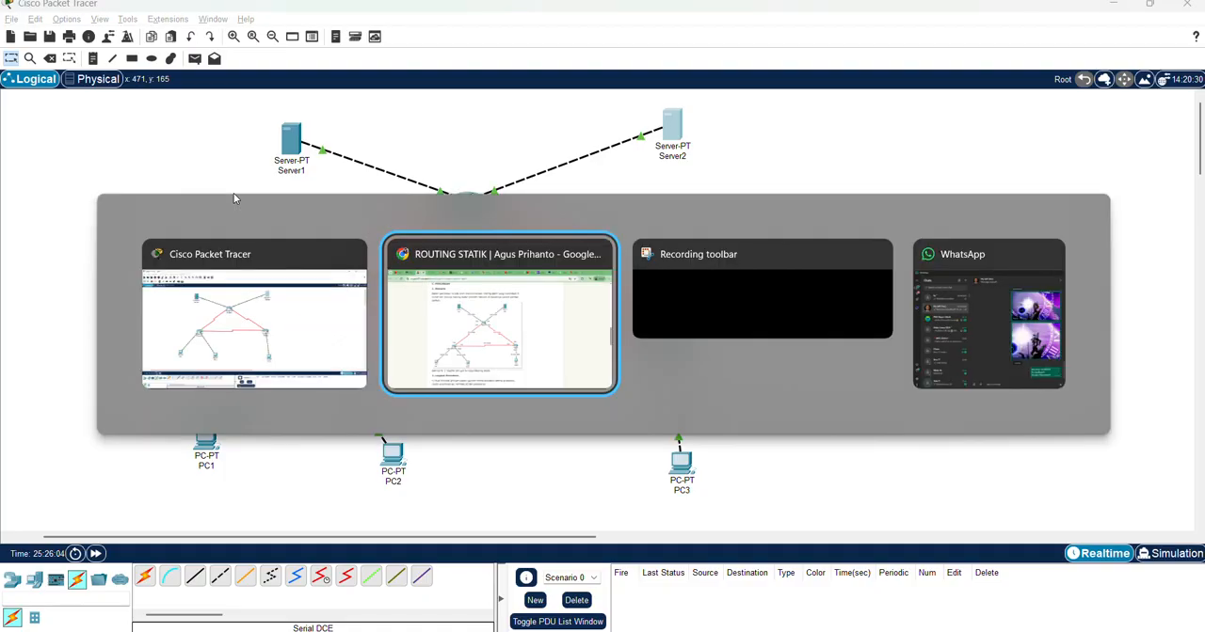
{"action": "key", "text": "alt+Tab"}
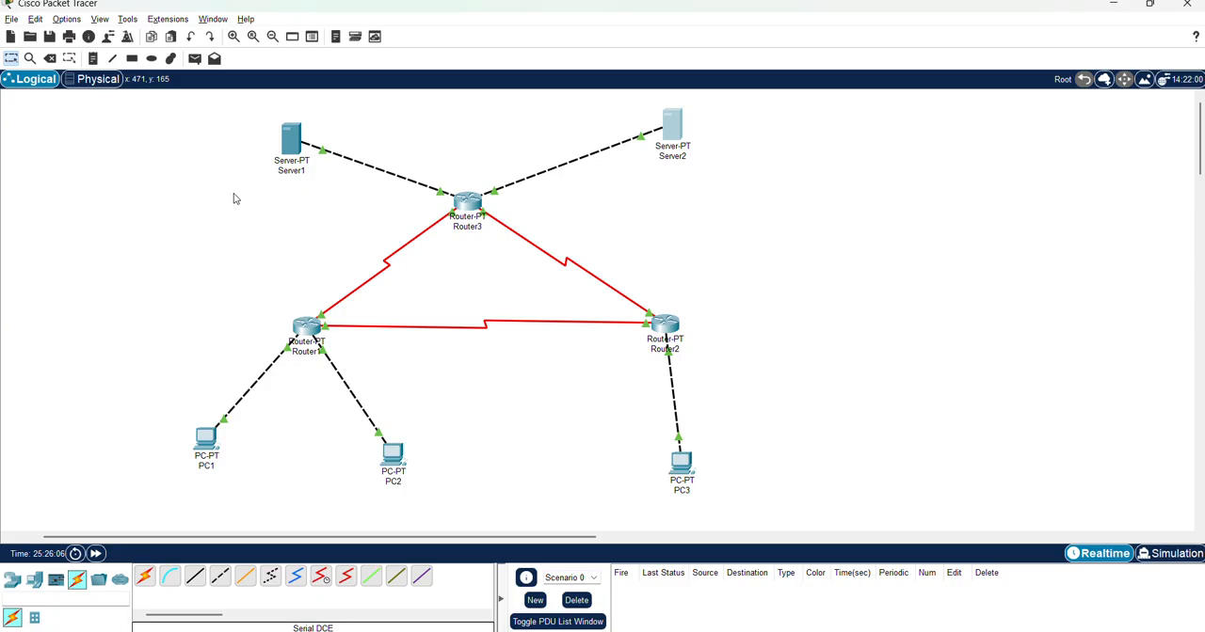
{"action": "left_click", "coordinate": [467, 202]}
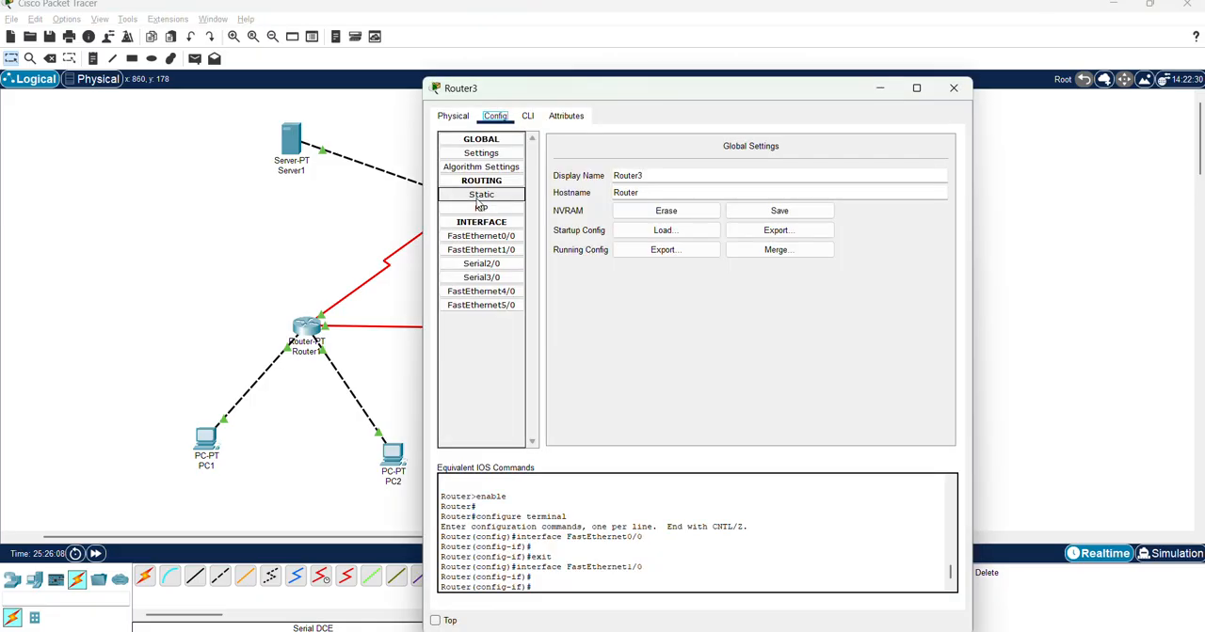
{"action": "left_click", "coordinate": [486, 197]}
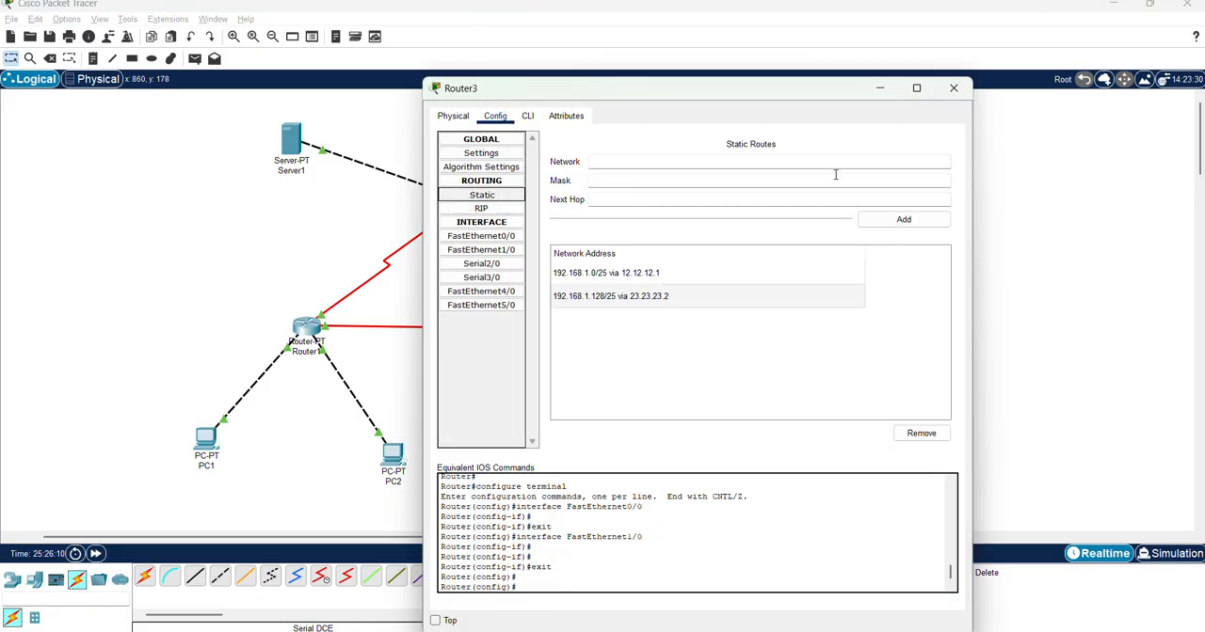
{"action": "left_click", "coordinate": [954, 87]}
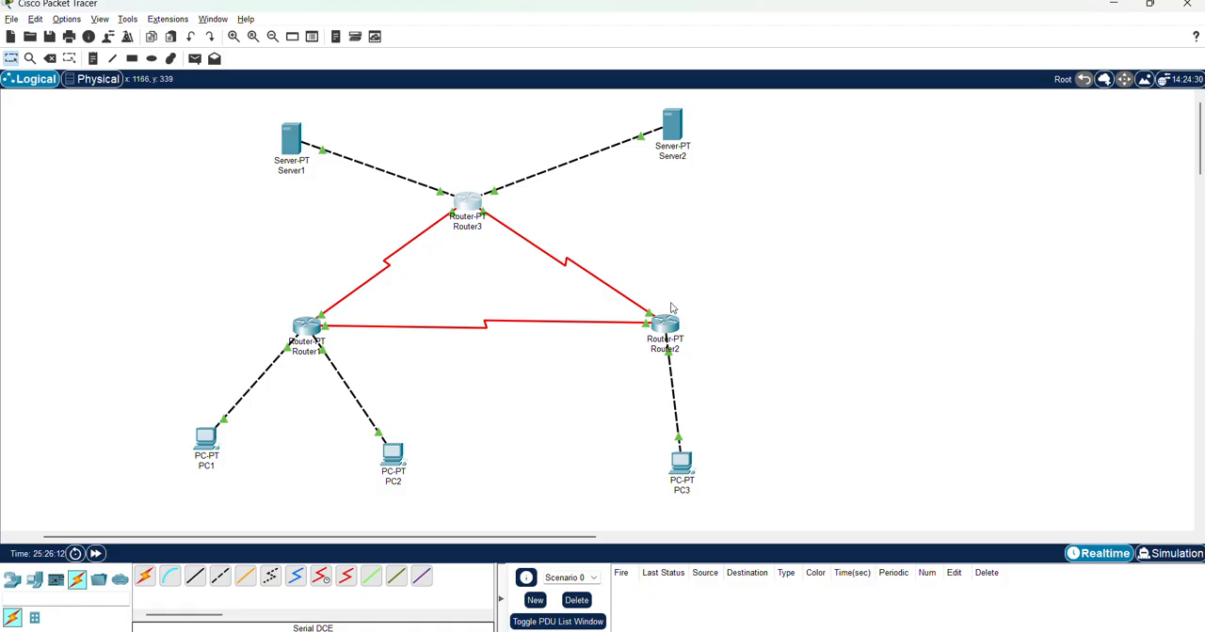
{"action": "left_click_drag", "start_coordinate": [666, 326], "coordinate": [649, 325]}
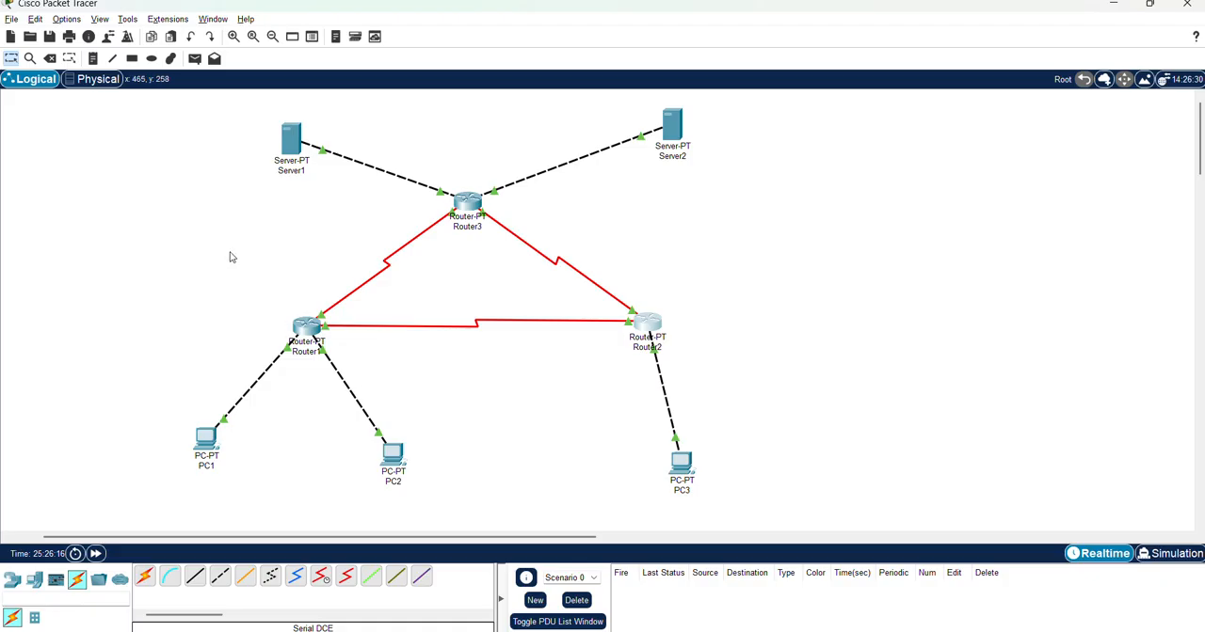
Switch the network to Simulation mode and check the IPv4 event list filters for ICMP
{"action": "left_click", "coordinate": [1167, 553]}
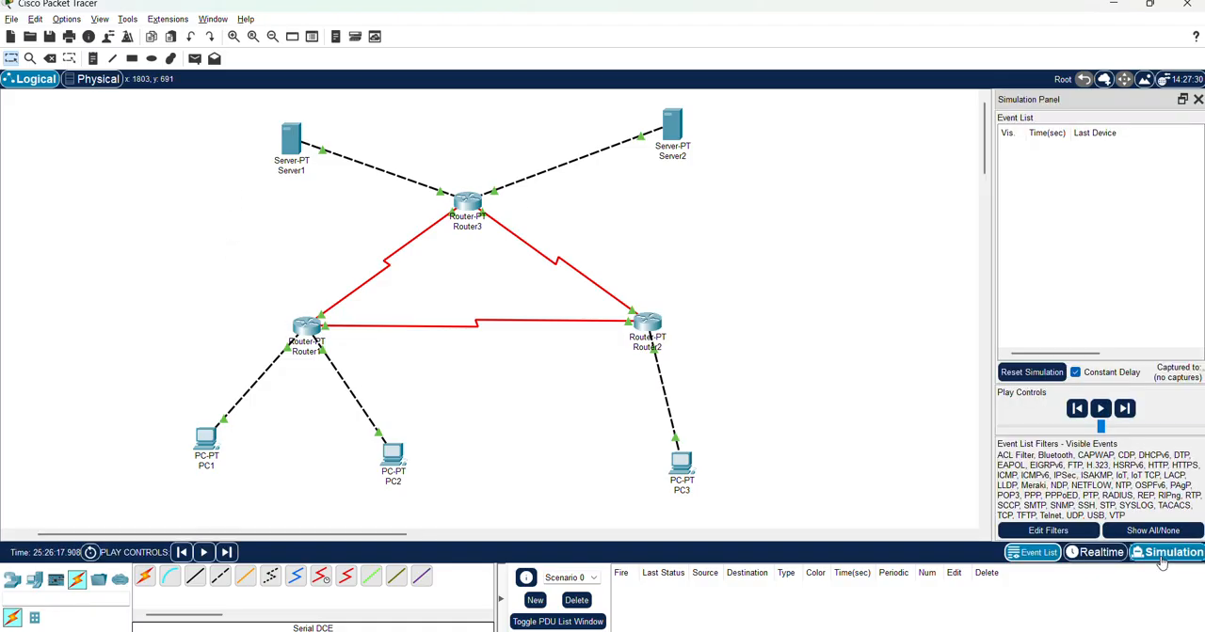
{"action": "left_click", "coordinate": [1096, 534]}
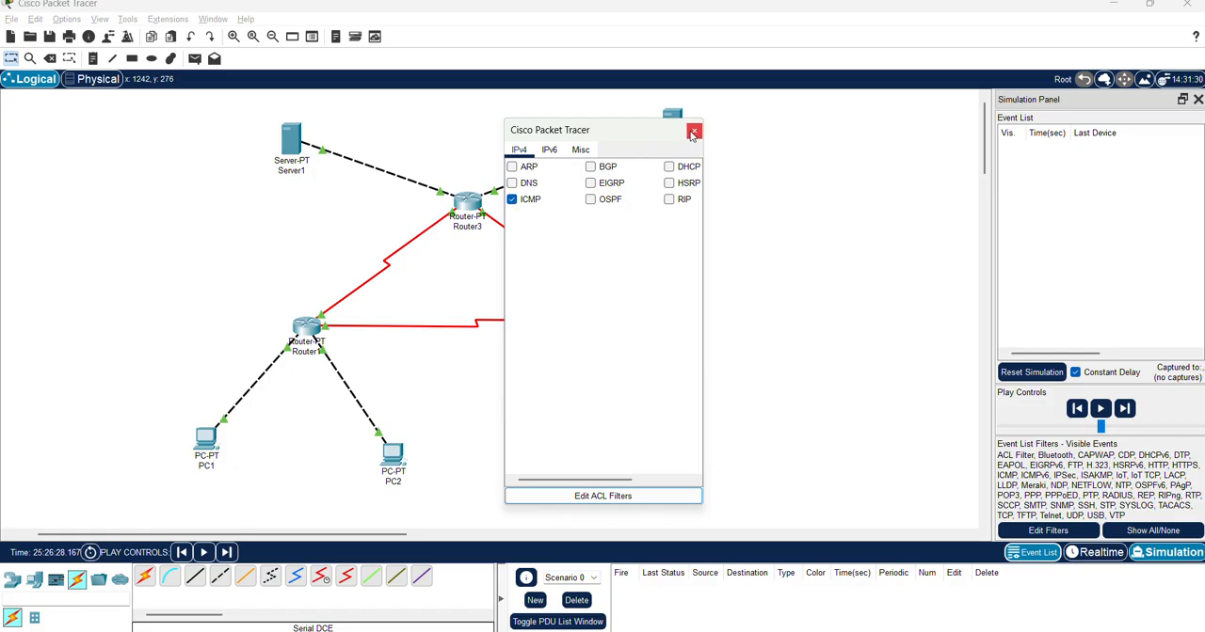
{"action": "left_click", "coordinate": [694, 133]}
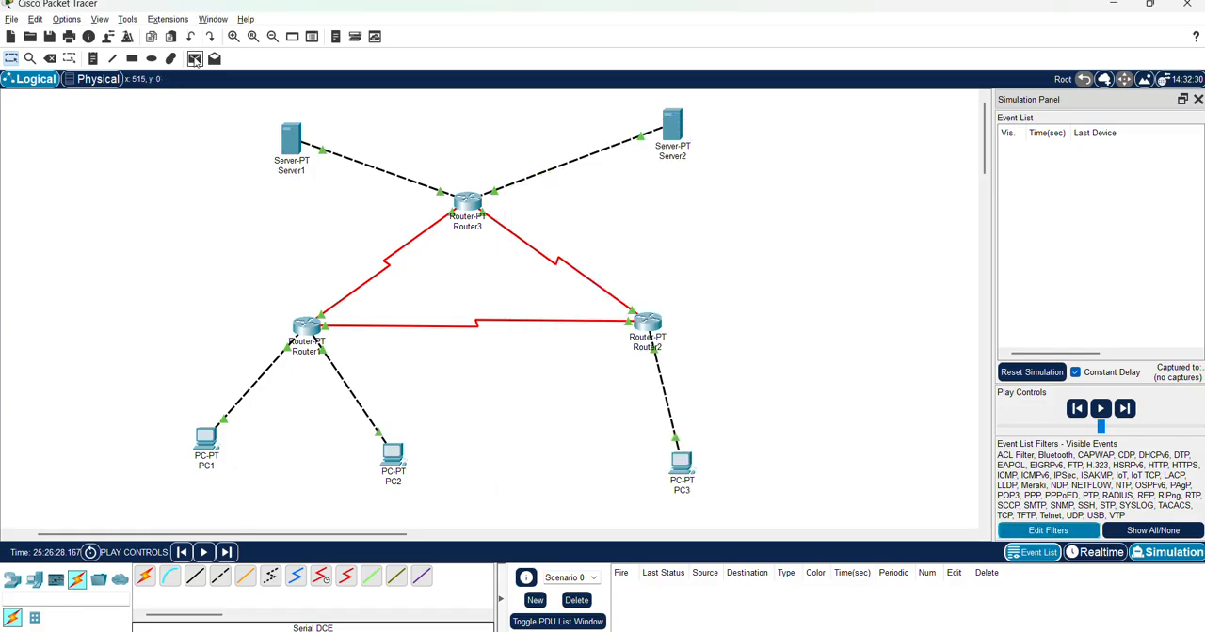
Add a simple PDU from PC1 to PC2
{"action": "left_click", "coordinate": [195, 59]}
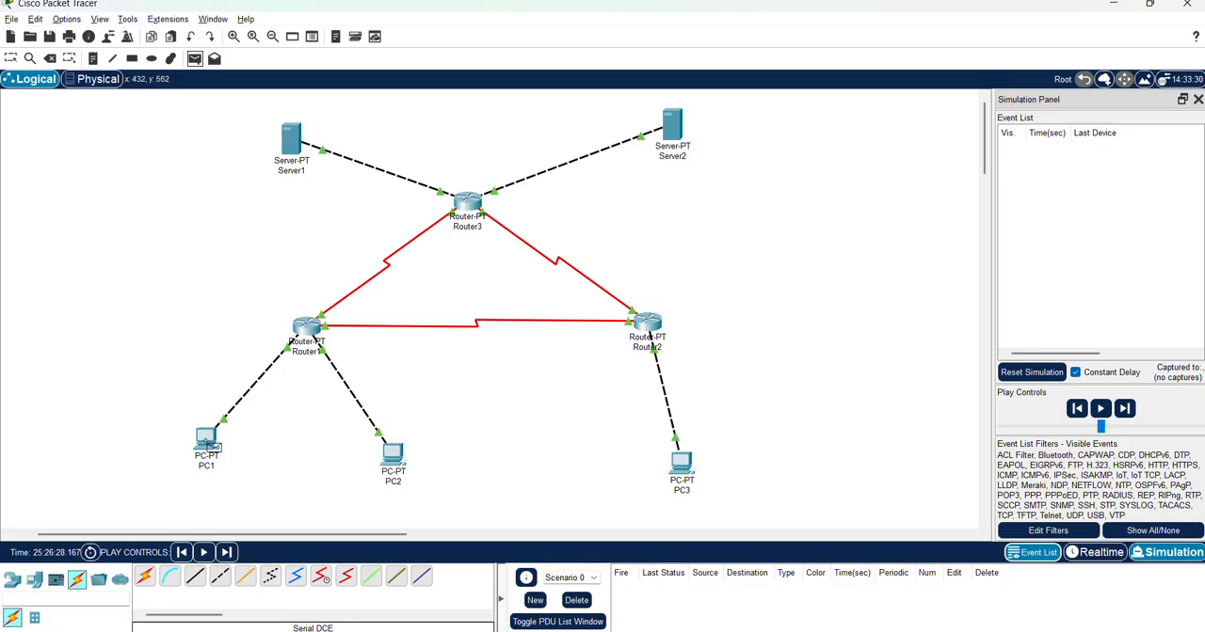
{"action": "left_click", "coordinate": [208, 443]}
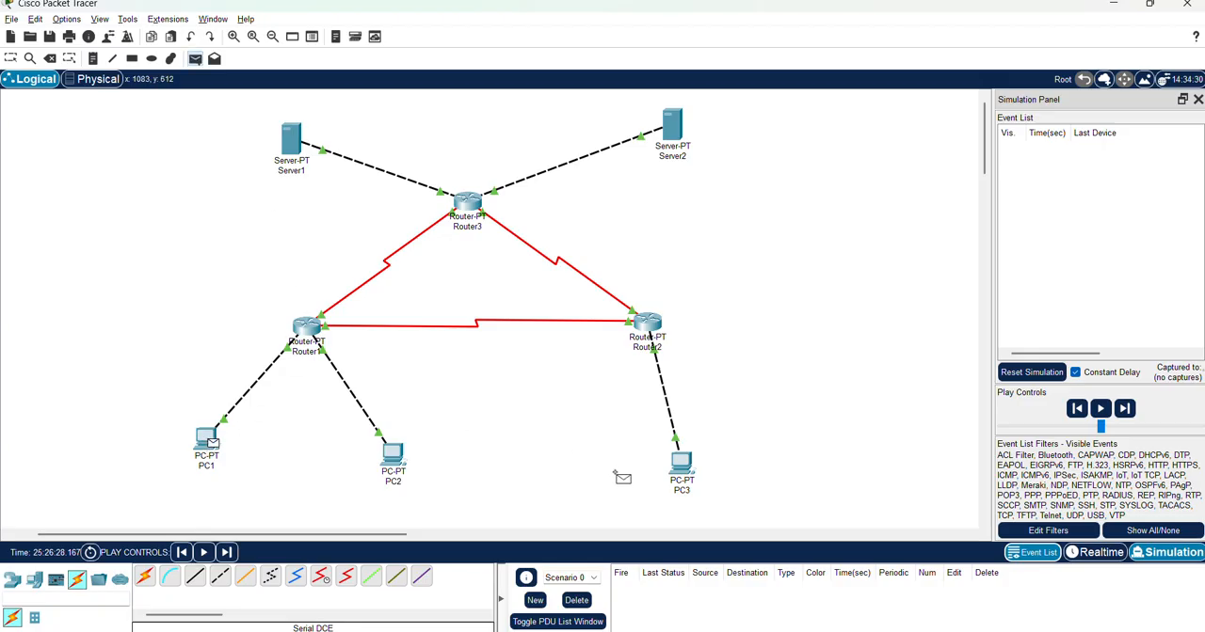
{"action": "left_click", "coordinate": [393, 460]}
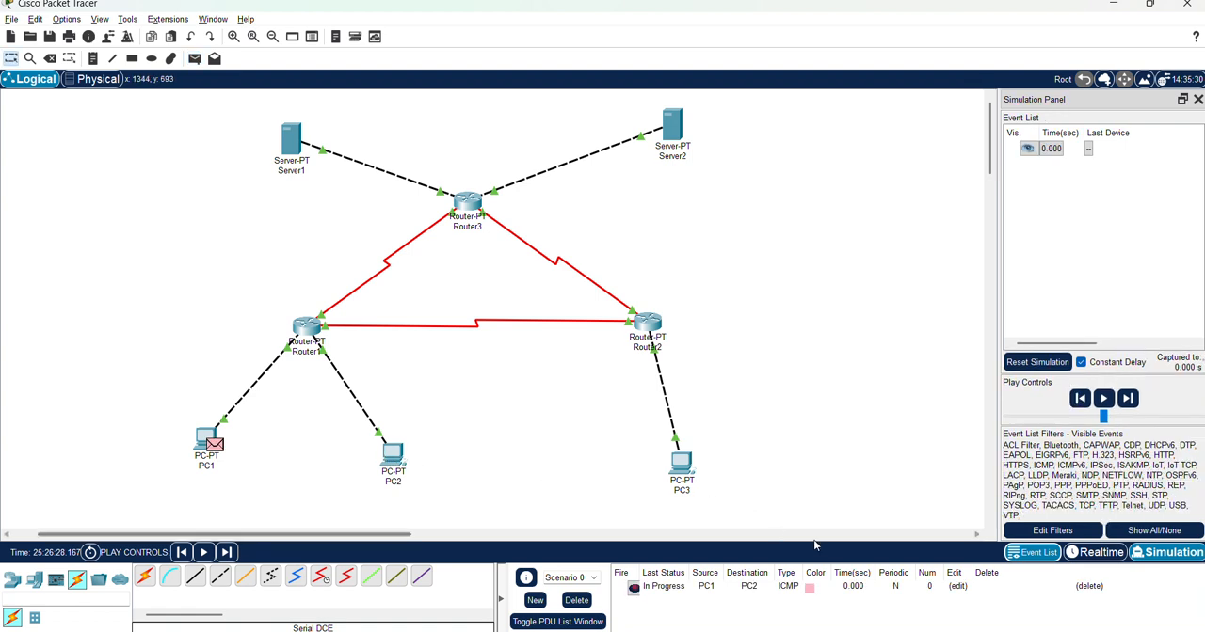
Step the simulation forward through the PC1-to-PC2 round trip, check the PDU's last status, and delete Scenario 0
{"action": "left_click", "coordinate": [1132, 399]}
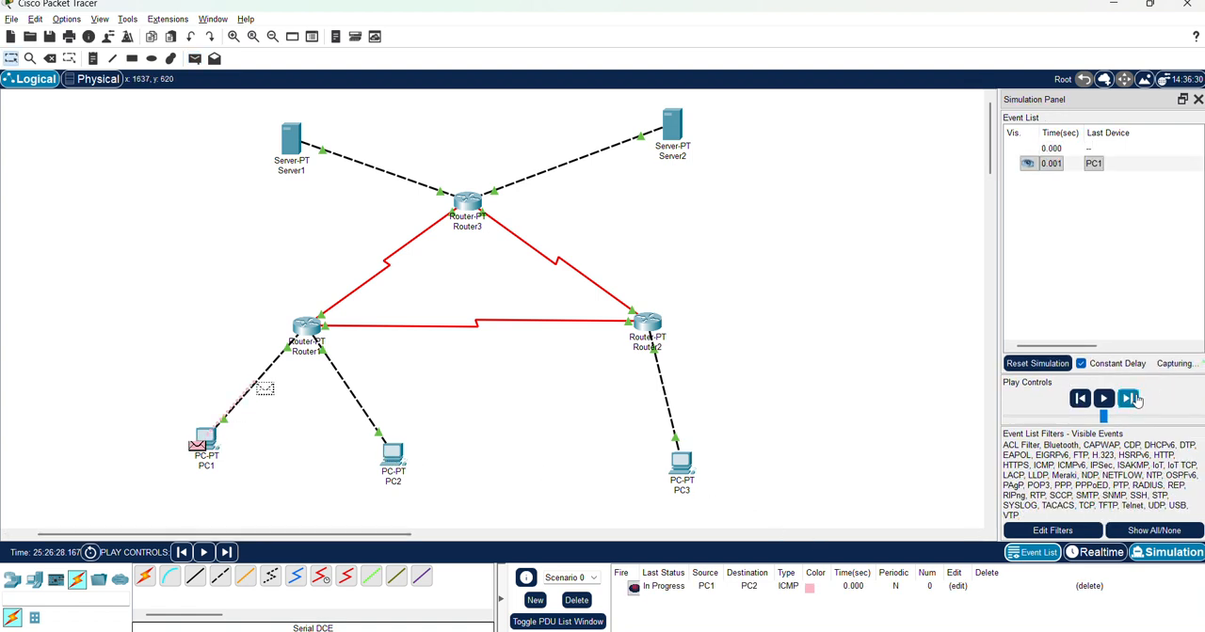
{"action": "left_click", "coordinate": [1132, 399]}
{"action": "left_click", "coordinate": [1132, 399]}
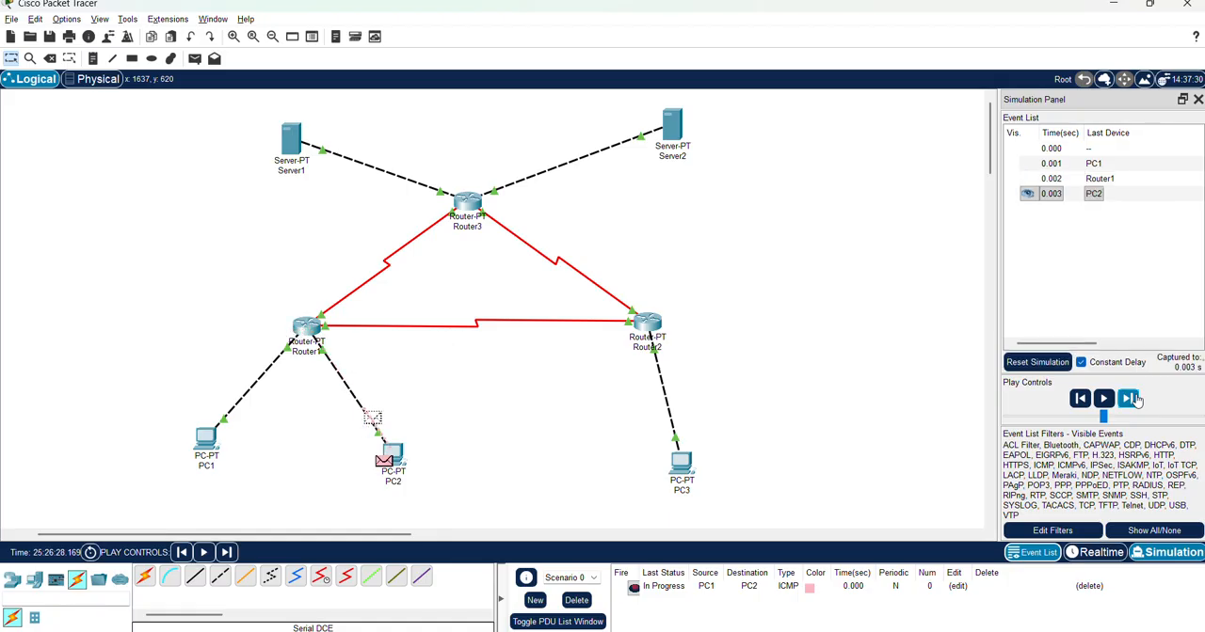
{"action": "left_click", "coordinate": [1135, 399]}
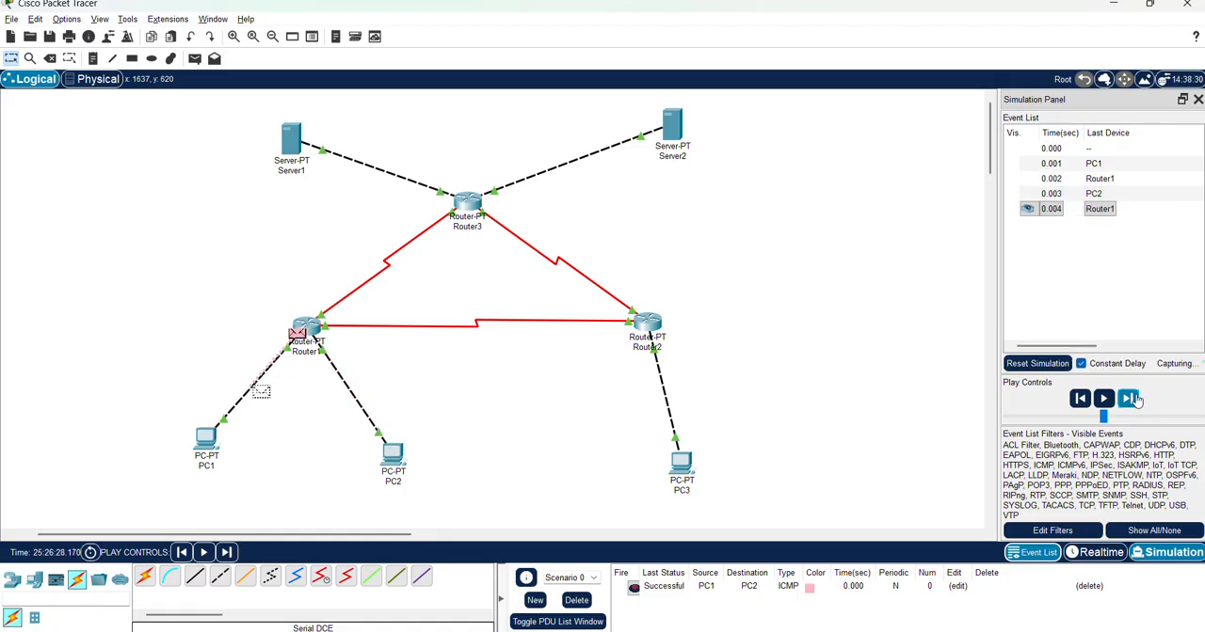
{"action": "left_click", "coordinate": [1135, 399]}
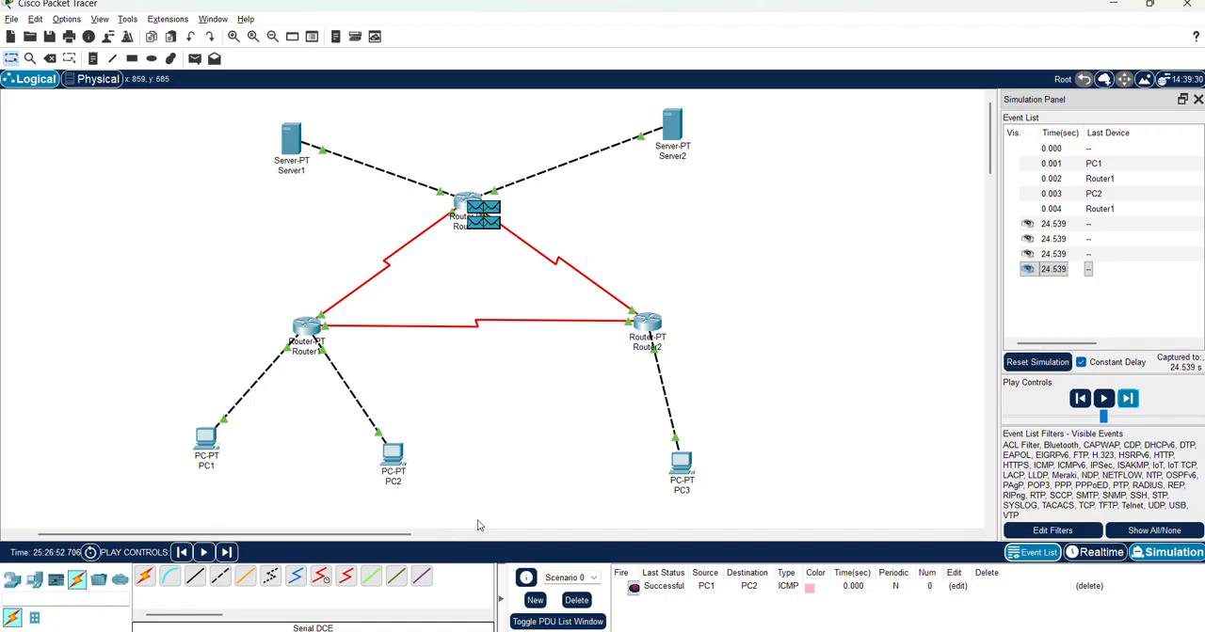
{"action": "left_click", "coordinate": [658, 586]}
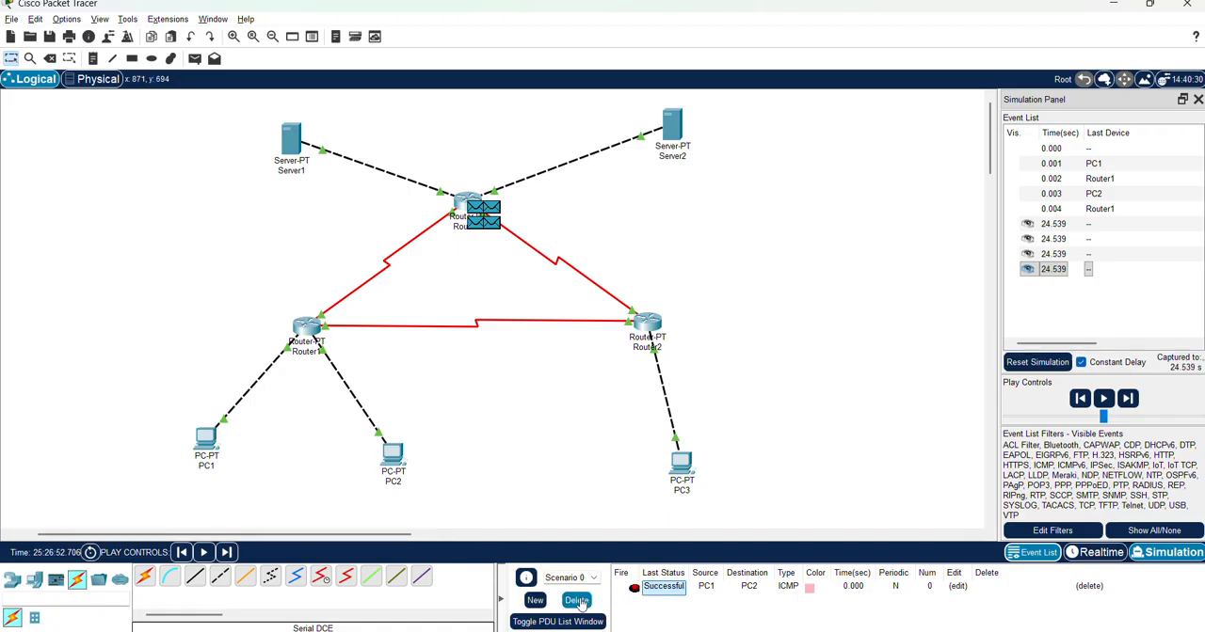
{"action": "left_click", "coordinate": [577, 600]}
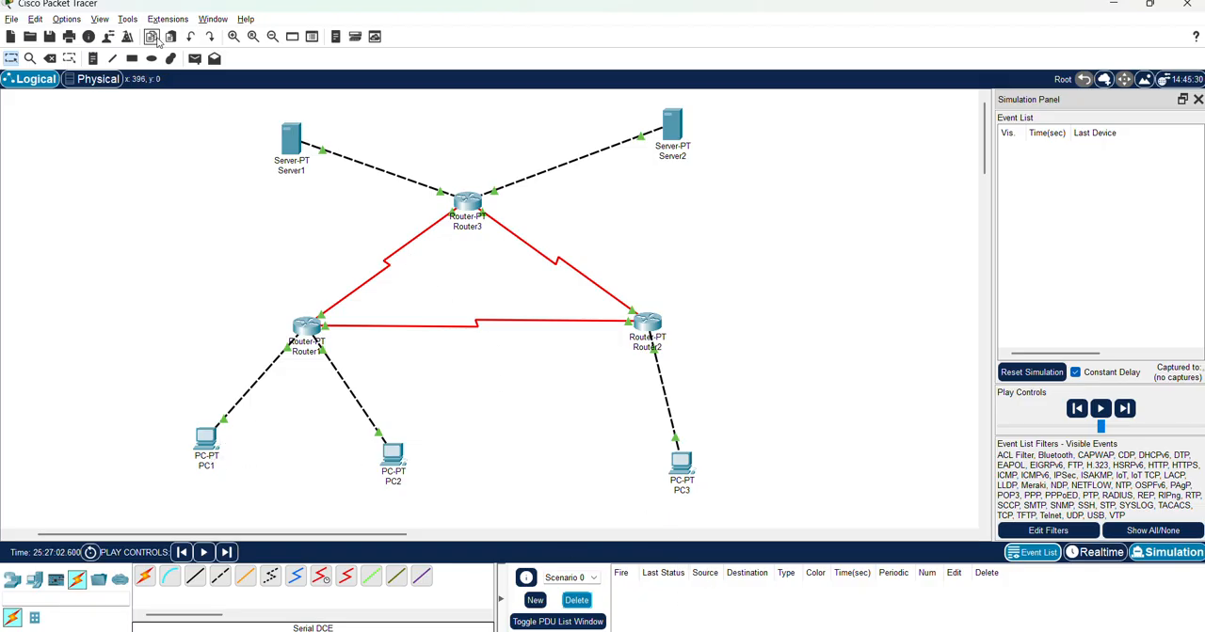
Add a simple PDU from PC1 to PC3
{"action": "left_click", "coordinate": [193, 58]}
{"action": "left_click", "coordinate": [207, 436]}
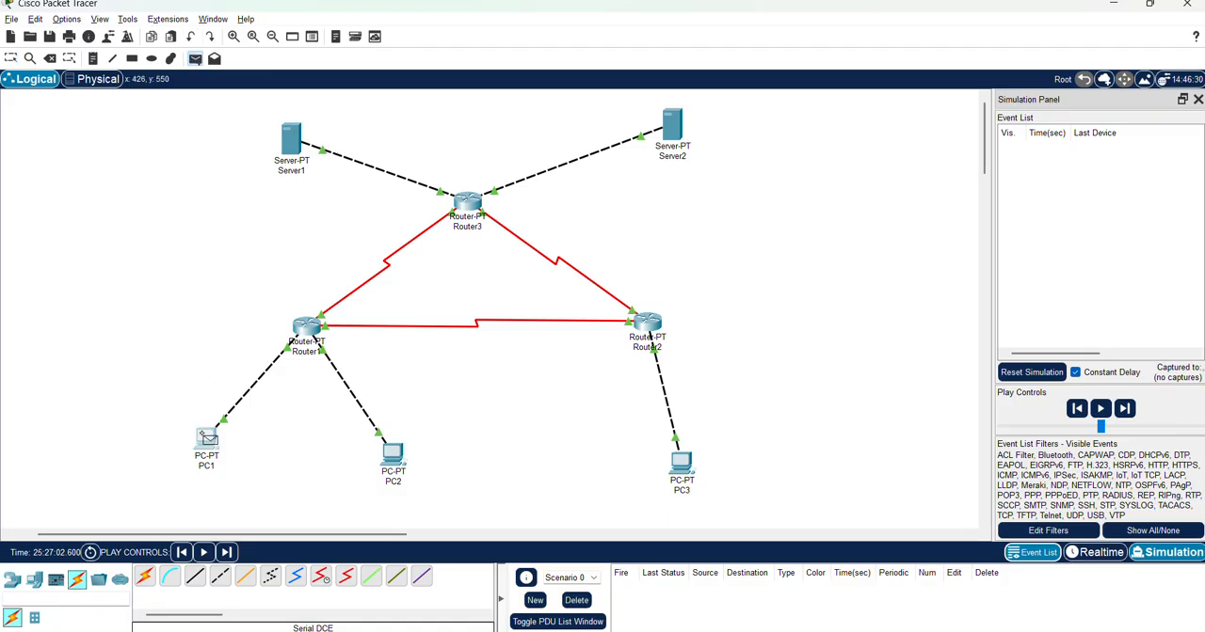
{"action": "left_click", "coordinate": [683, 464]}
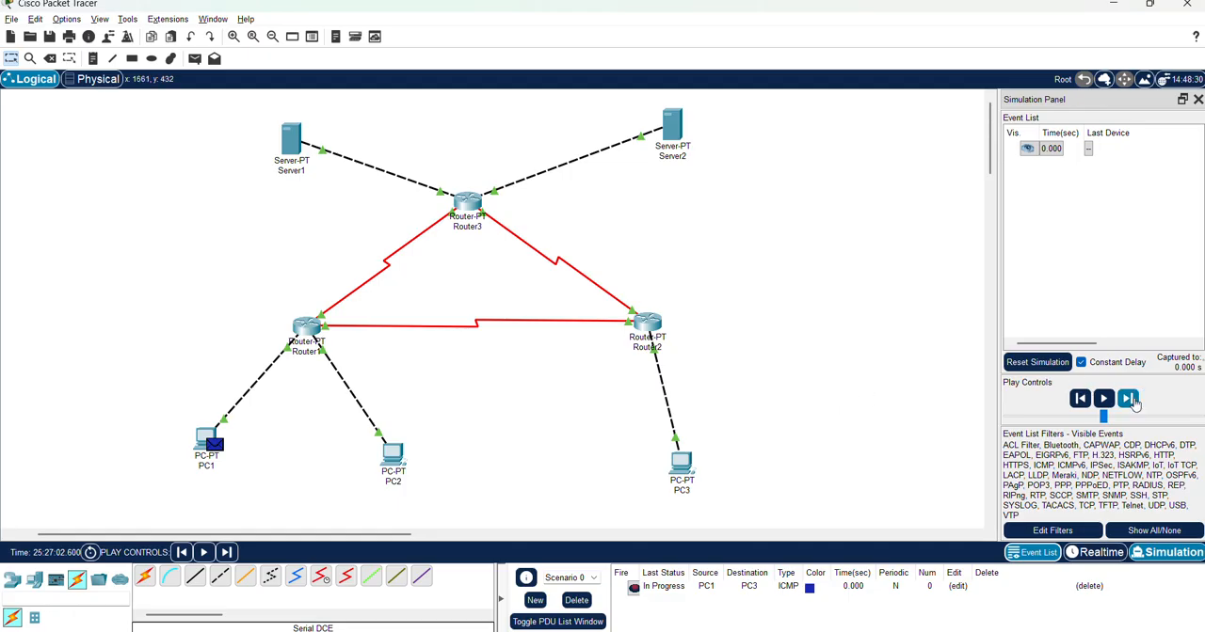
Step the simulation forward until PC3's reply arrives back at PC1, and delete Scenario 0
{"action": "left_click", "coordinate": [1128, 400]}
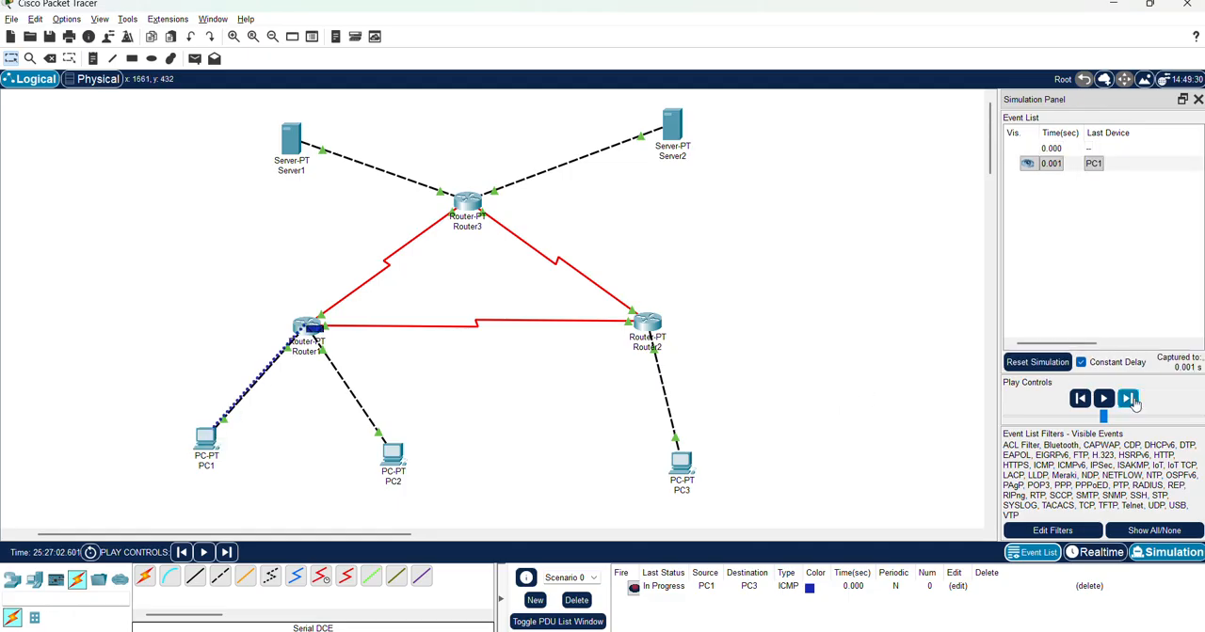
{"action": "left_click", "coordinate": [1134, 402]}
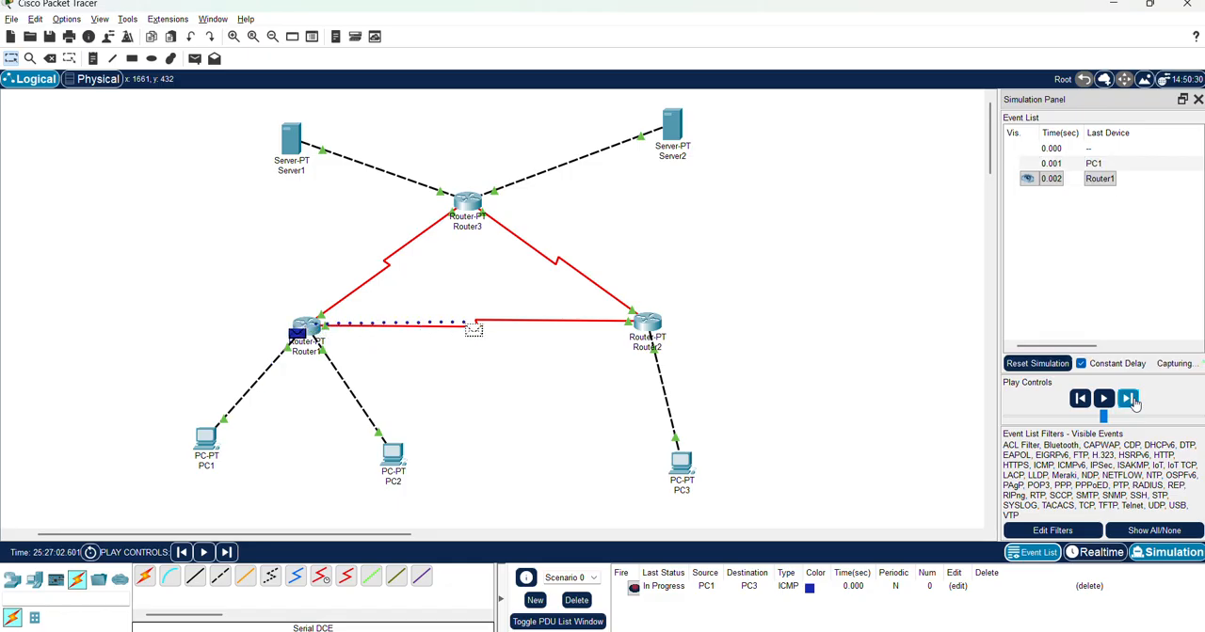
{"action": "left_click", "coordinate": [1134, 401]}
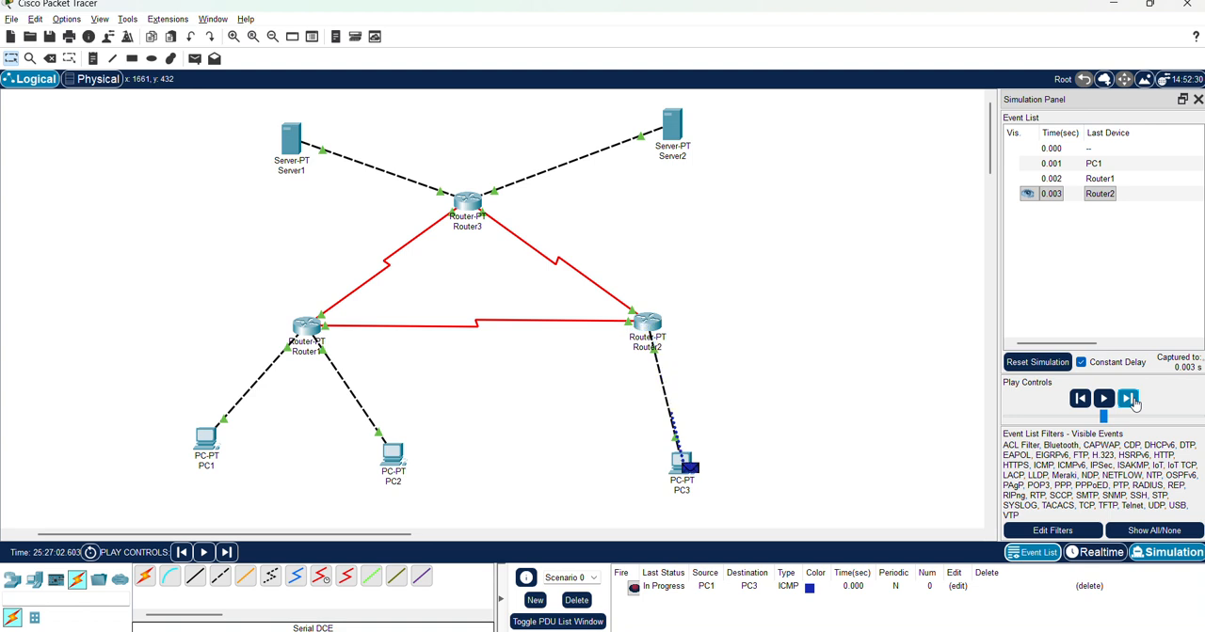
{"action": "left_click", "coordinate": [1134, 402]}
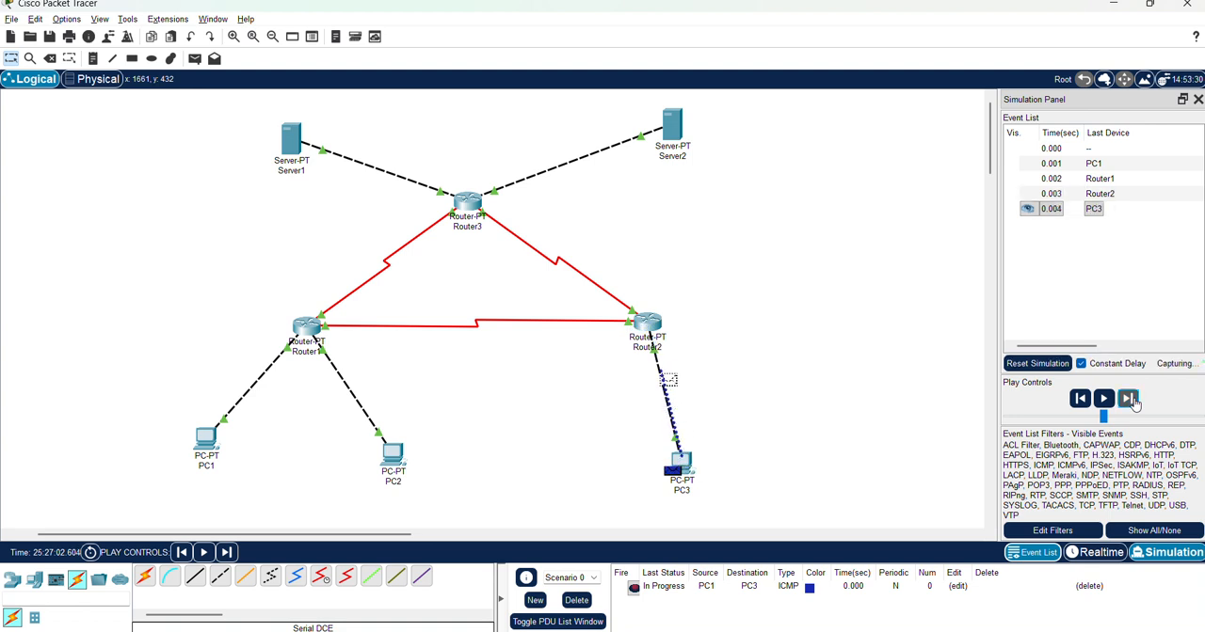
{"action": "left_click", "coordinate": [1134, 402]}
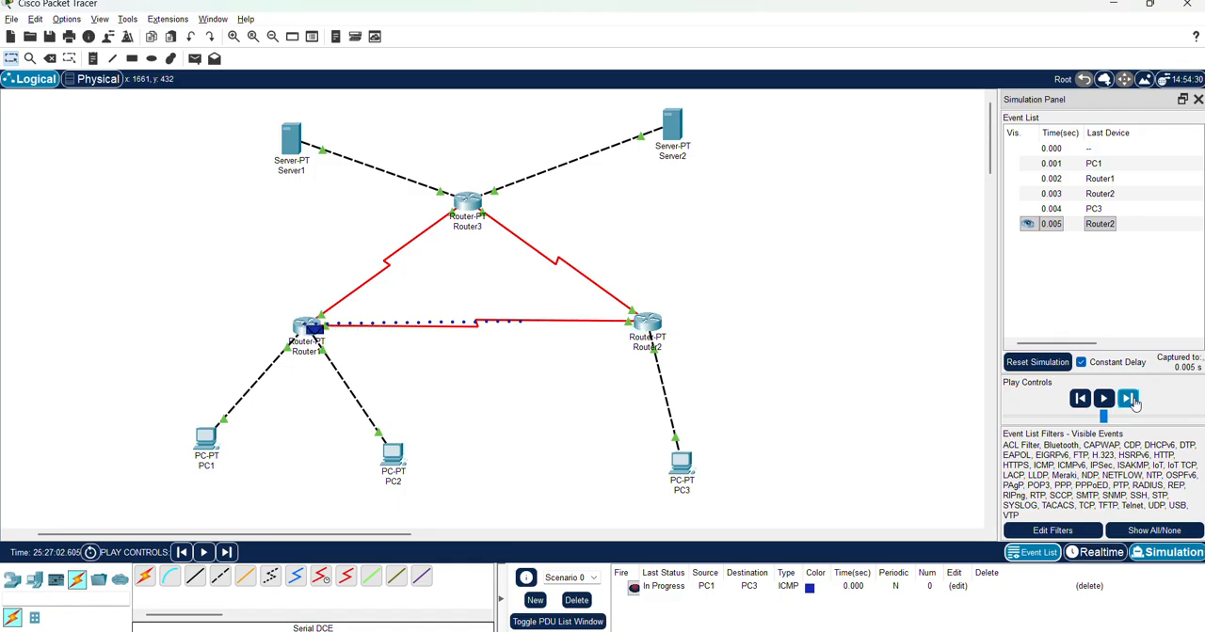
{"action": "left_click", "coordinate": [1134, 402]}
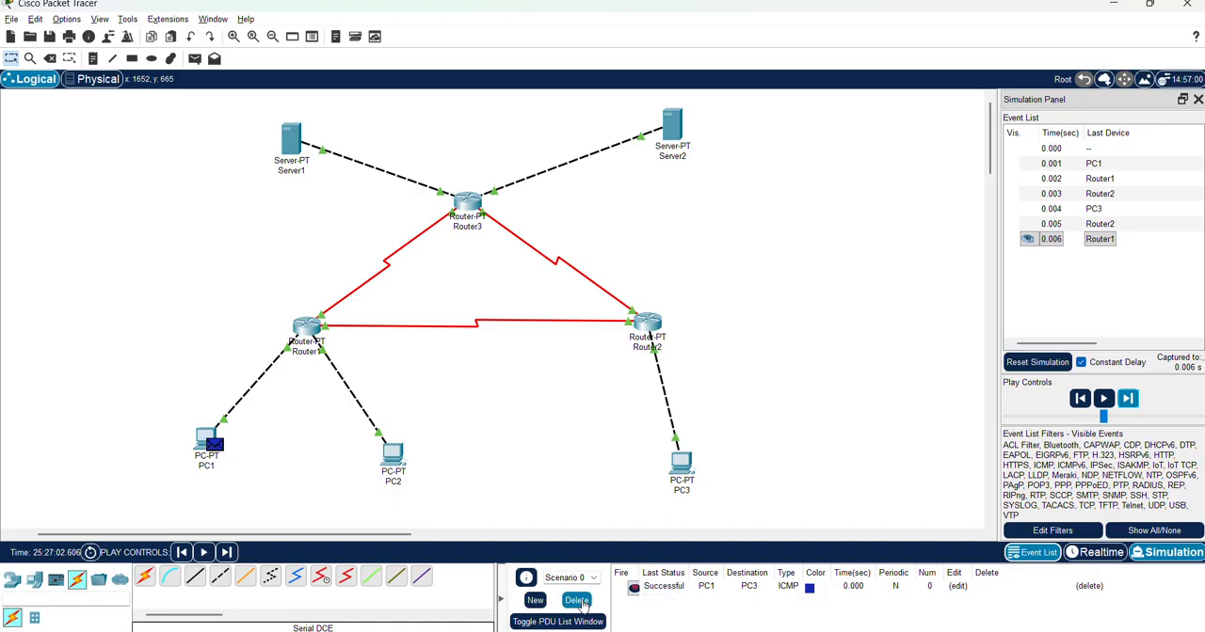
{"action": "left_click", "coordinate": [576, 599]}
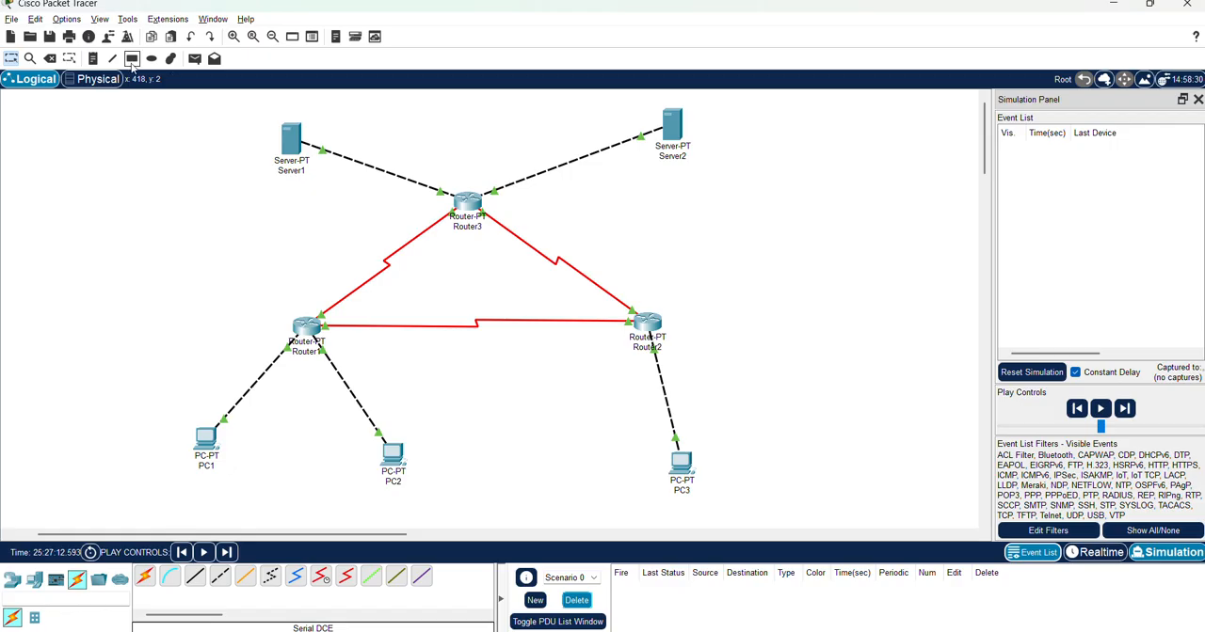
Add a simple PDU from PC3 to Server1
{"action": "left_click", "coordinate": [193, 60]}
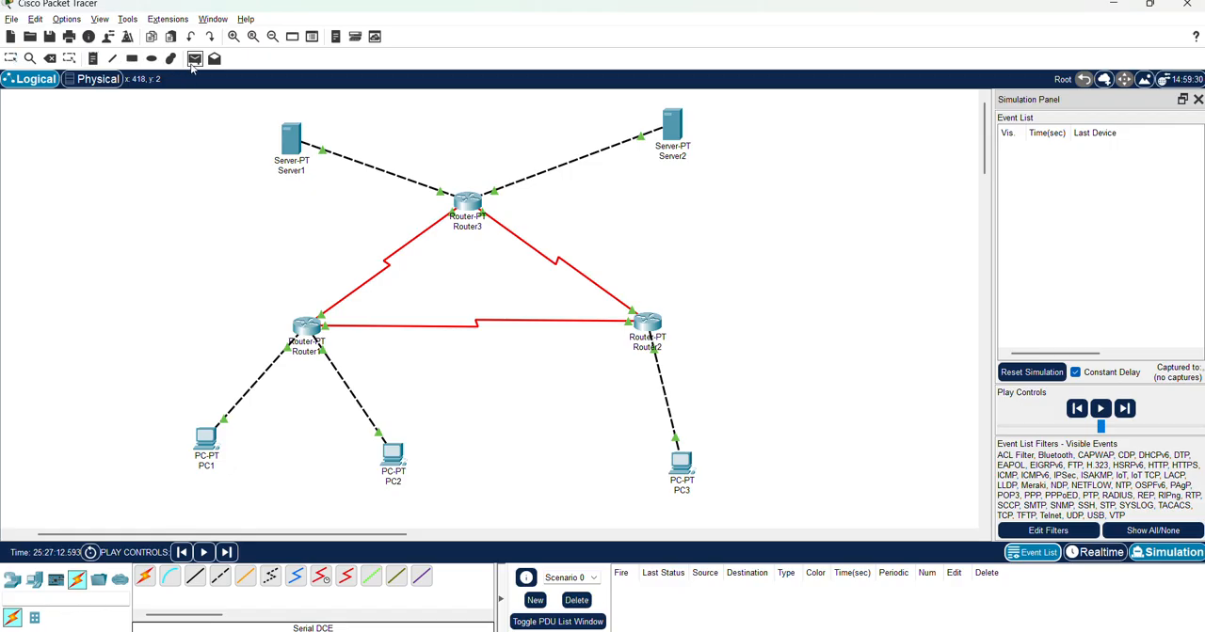
{"action": "left_click", "coordinate": [685, 462]}
{"action": "left_click", "coordinate": [292, 138]}
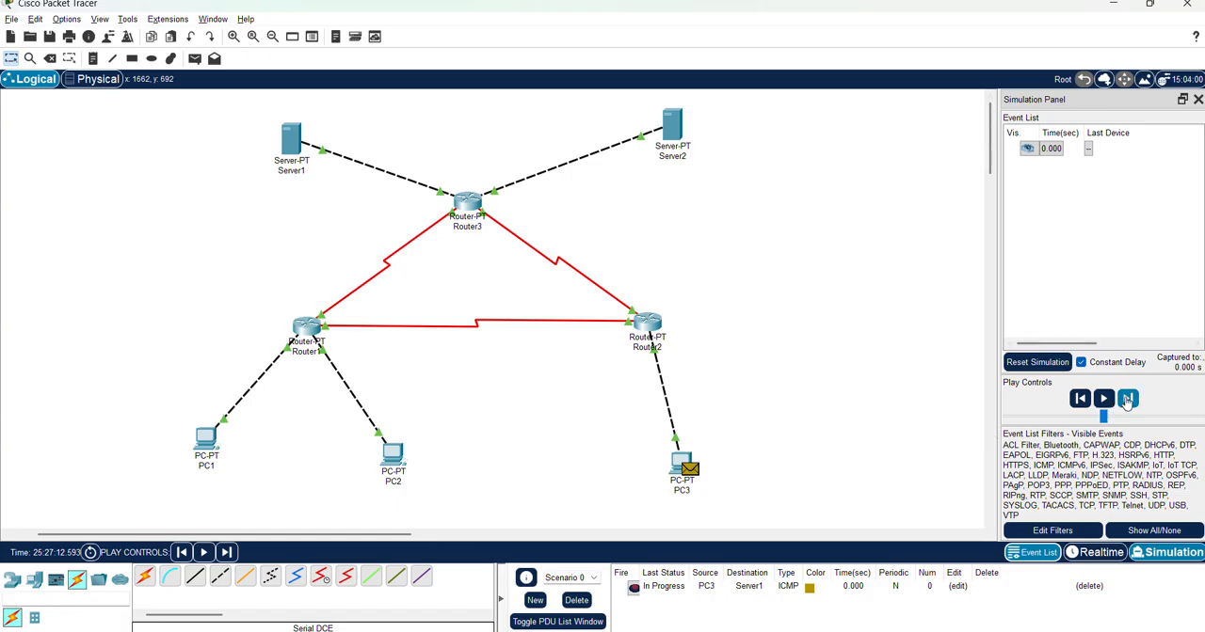
Step the simulation forward until Server1's reply arrives back at PC3, and delete Scenario 0
{"action": "left_click", "coordinate": [1126, 399]}
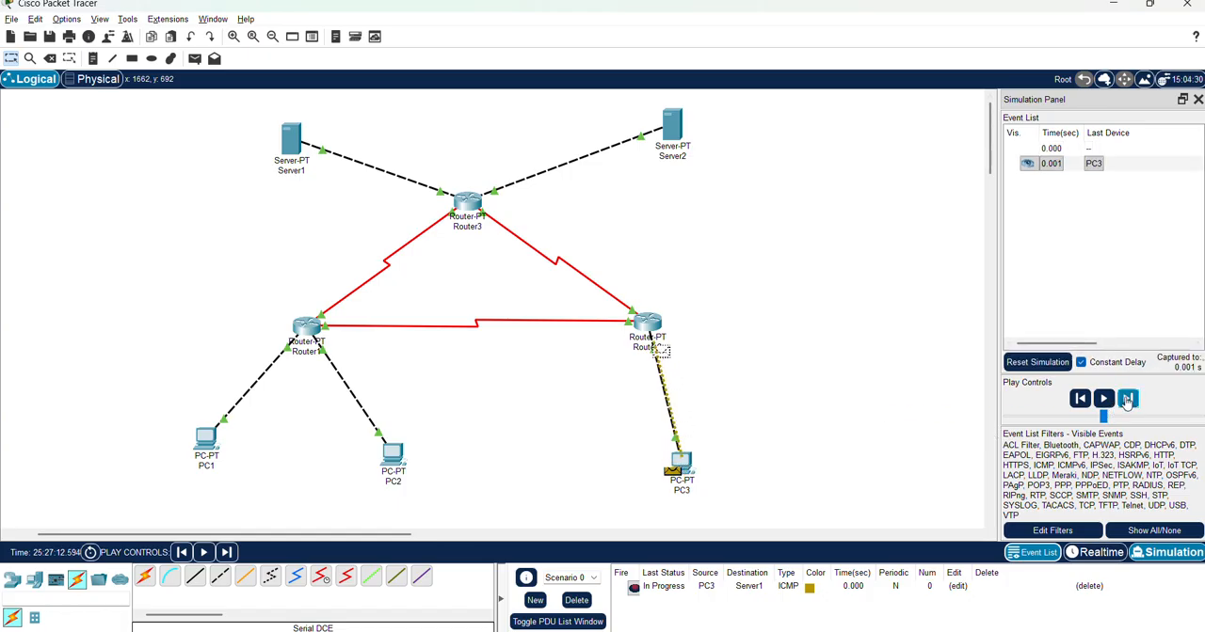
{"action": "left_click", "coordinate": [1126, 399]}
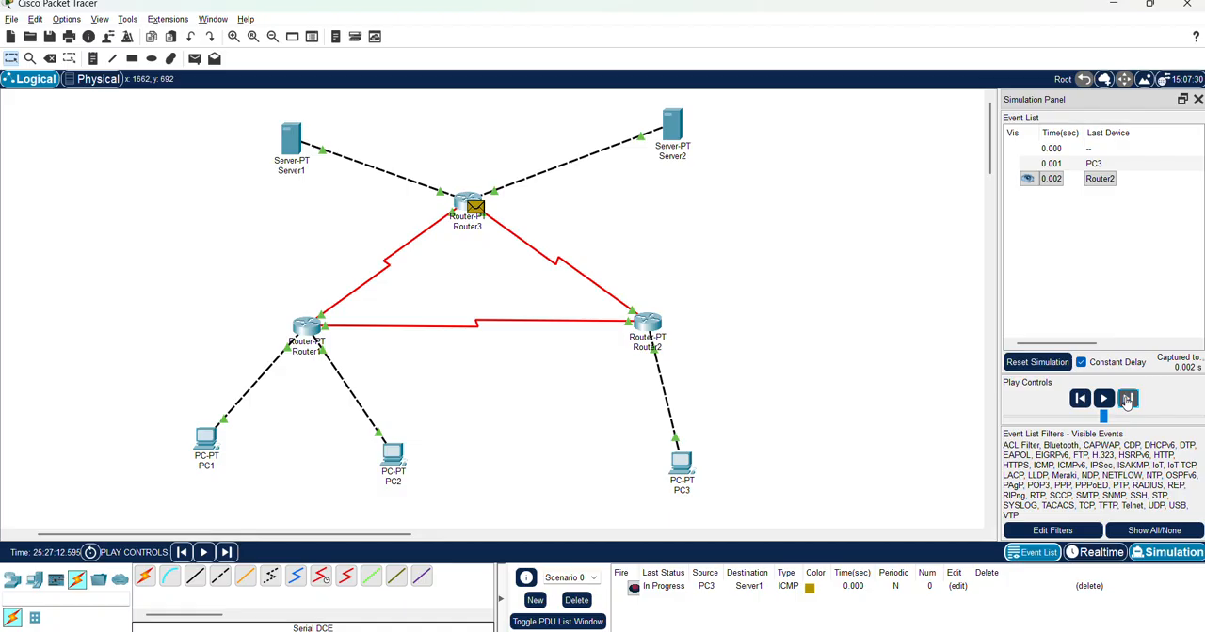
{"action": "left_click", "coordinate": [1126, 399]}
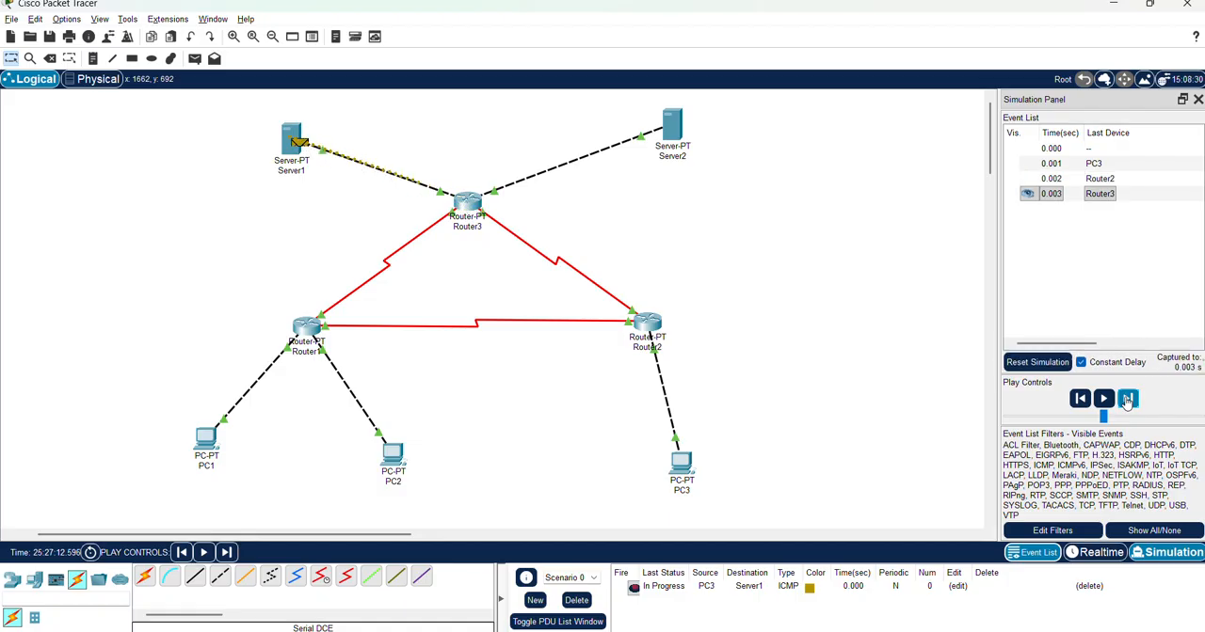
{"action": "left_click", "coordinate": [1127, 400]}
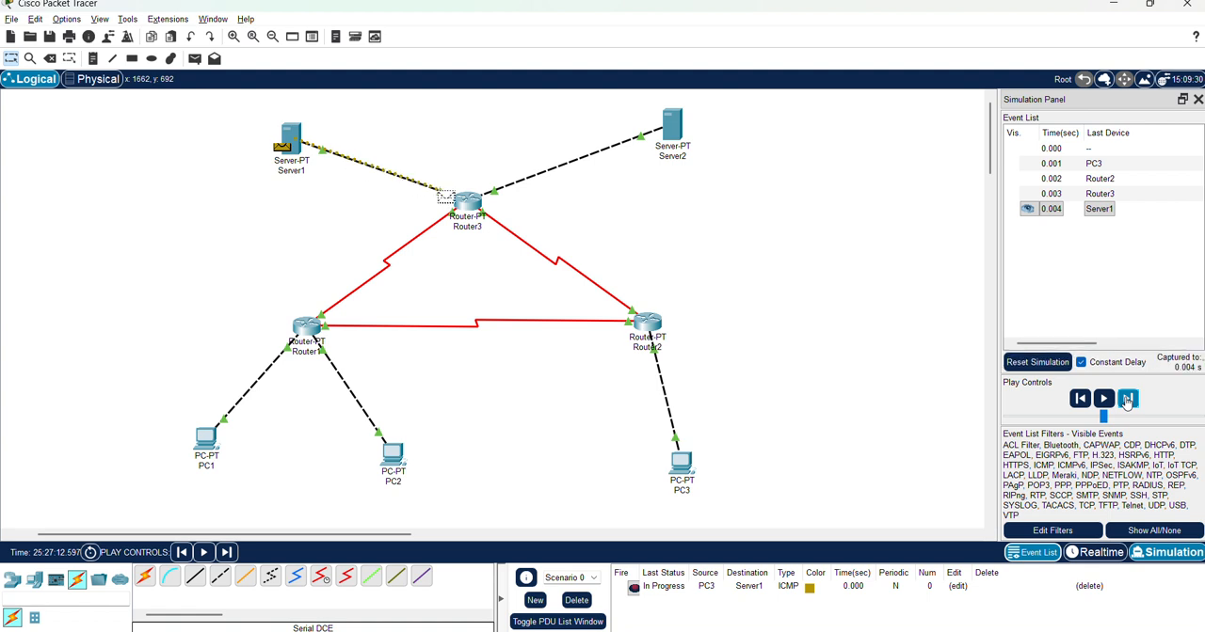
{"action": "left_click", "coordinate": [1128, 400]}
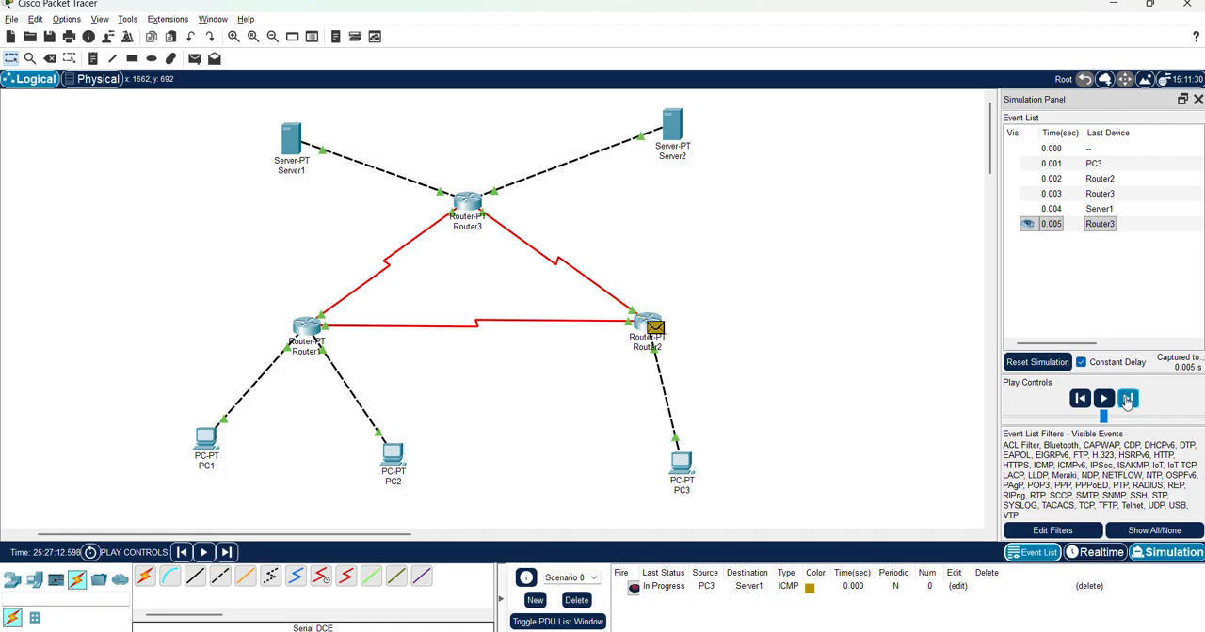
{"action": "left_click", "coordinate": [1127, 400]}
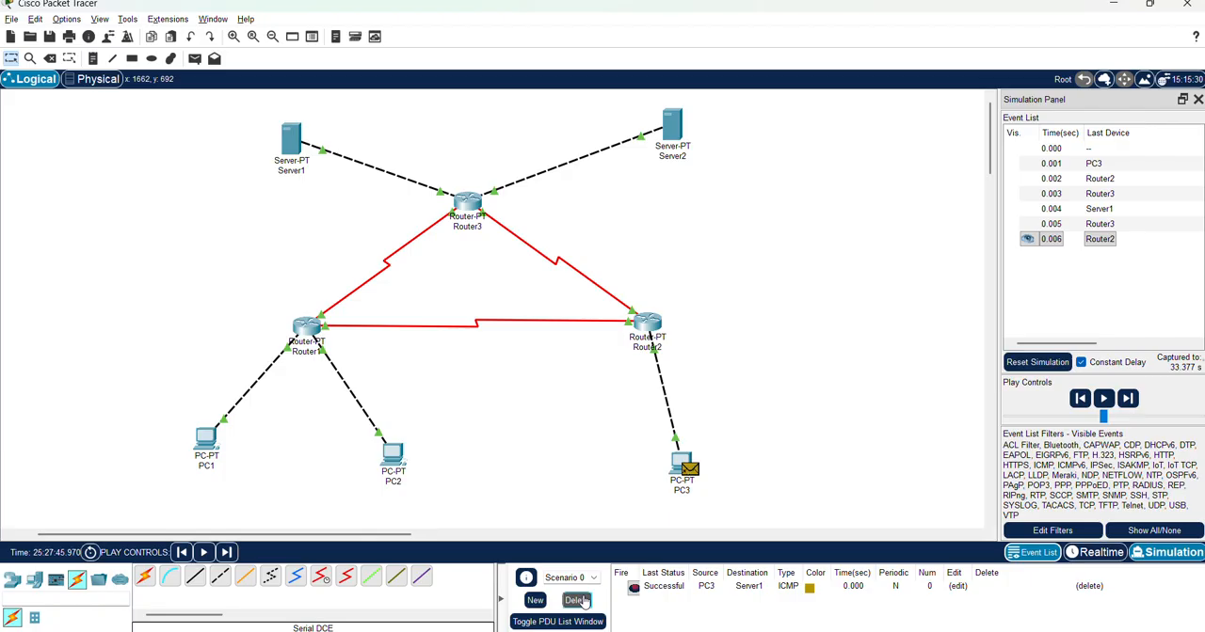
{"action": "left_click", "coordinate": [574, 602]}
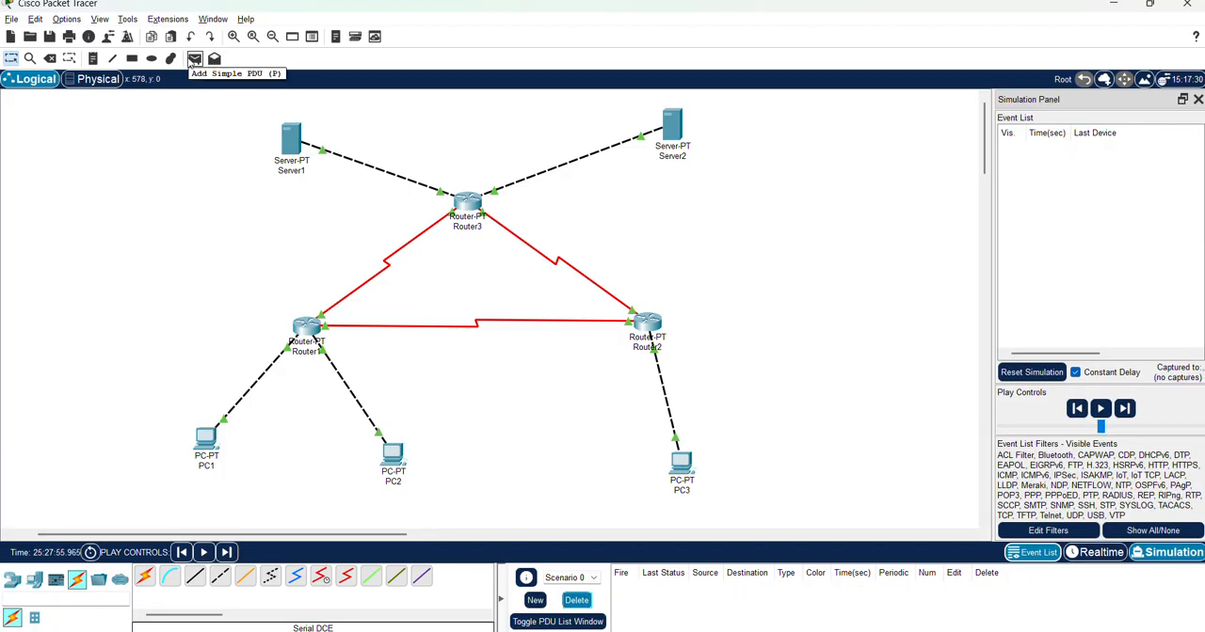
Add a simple PDU from PC3 to Server2
{"action": "left_click", "coordinate": [193, 59]}
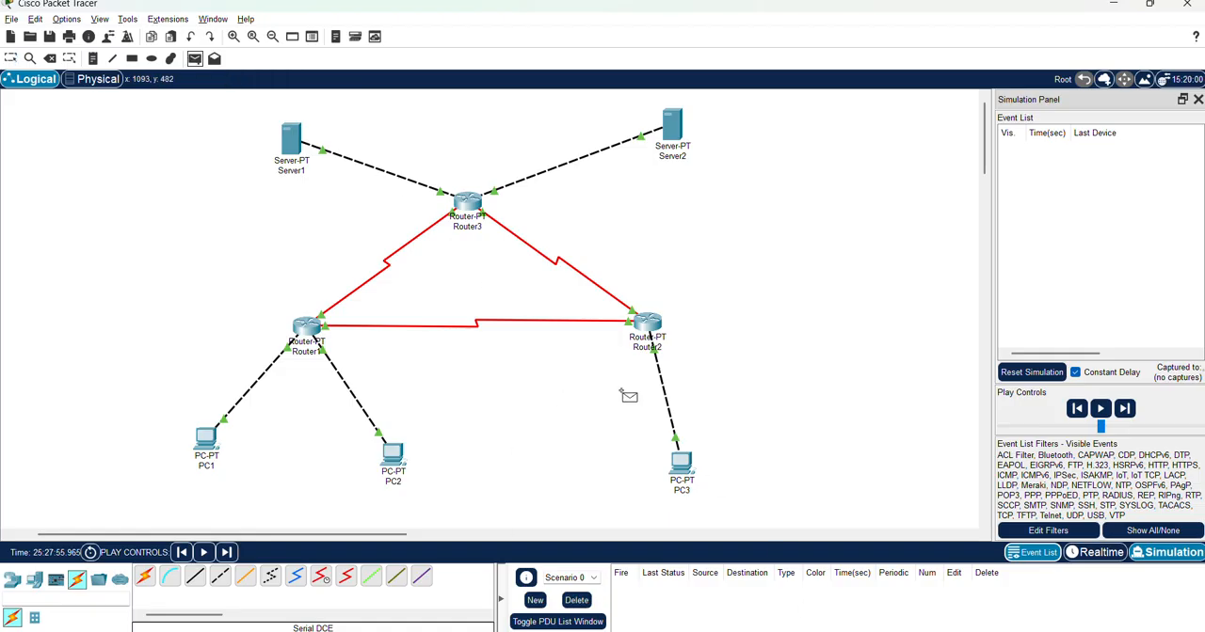
{"action": "left_click", "coordinate": [681, 462]}
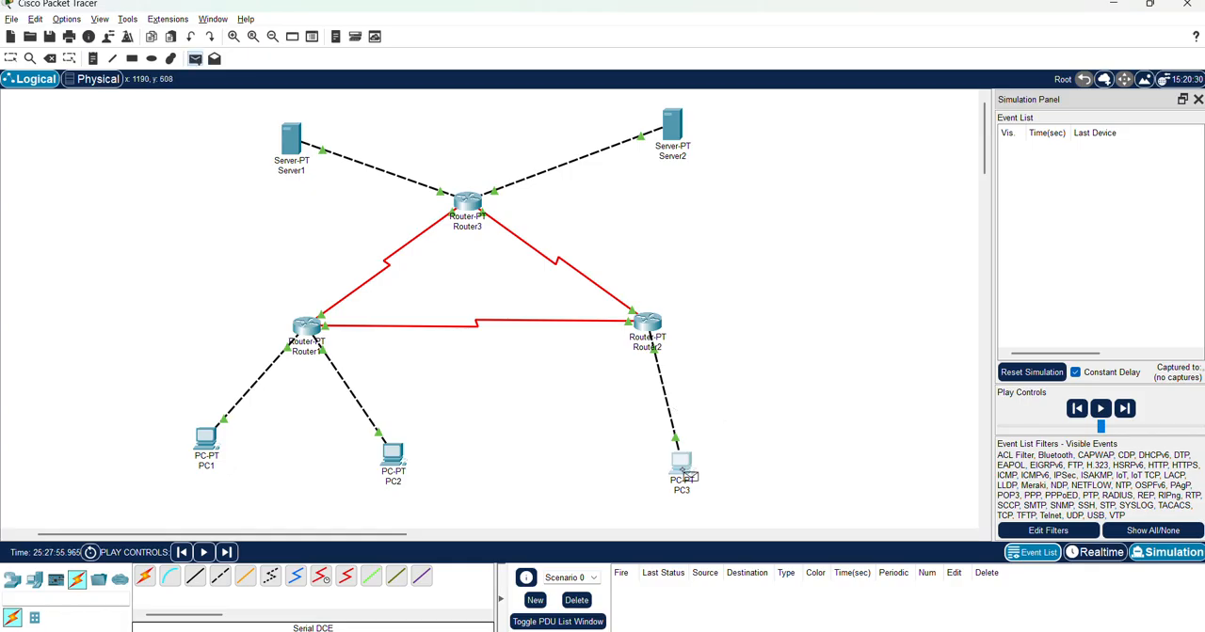
{"action": "left_click", "coordinate": [676, 129]}
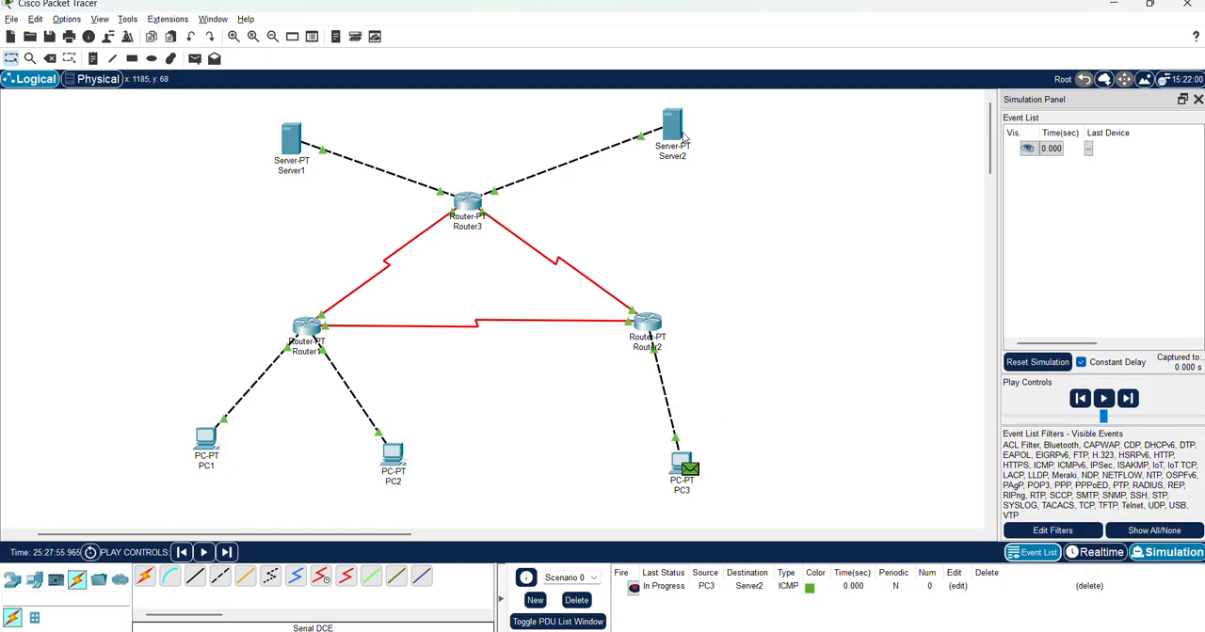
Step the simulation forward until Server2's reply arrives back at PC3, and delete Scenario 0
{"action": "left_click", "coordinate": [1128, 399]}
{"action": "left_click", "coordinate": [1129, 400]}
{"action": "left_click", "coordinate": [1128, 400]}
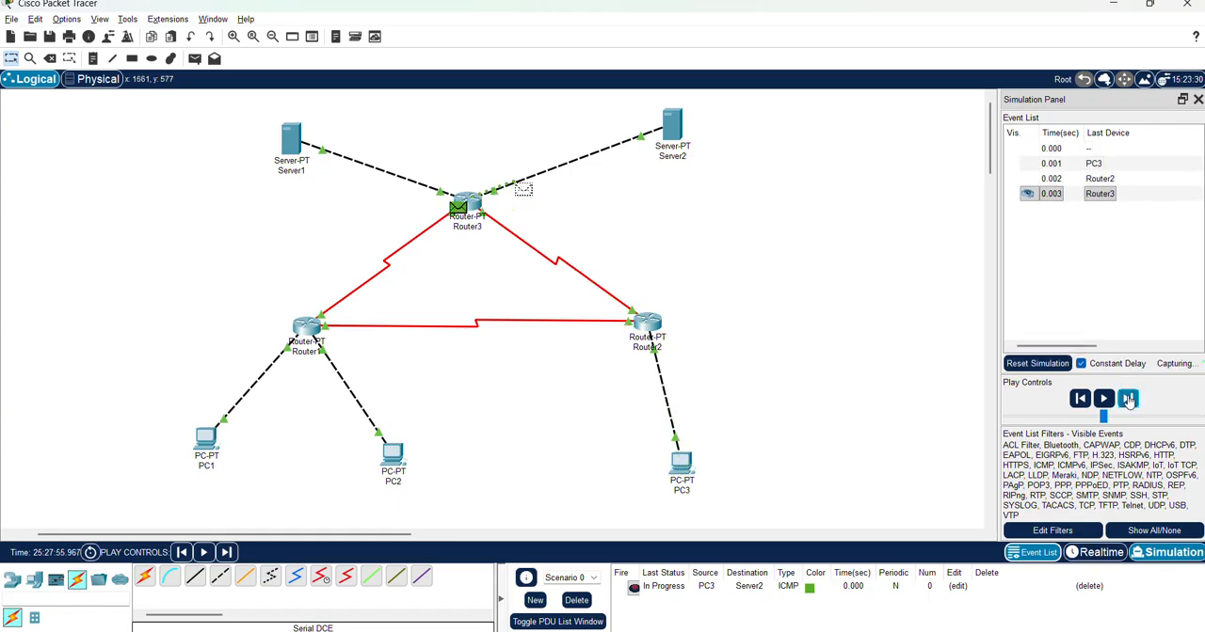
{"action": "left_click", "coordinate": [1129, 400]}
{"action": "left_click", "coordinate": [1128, 400]}
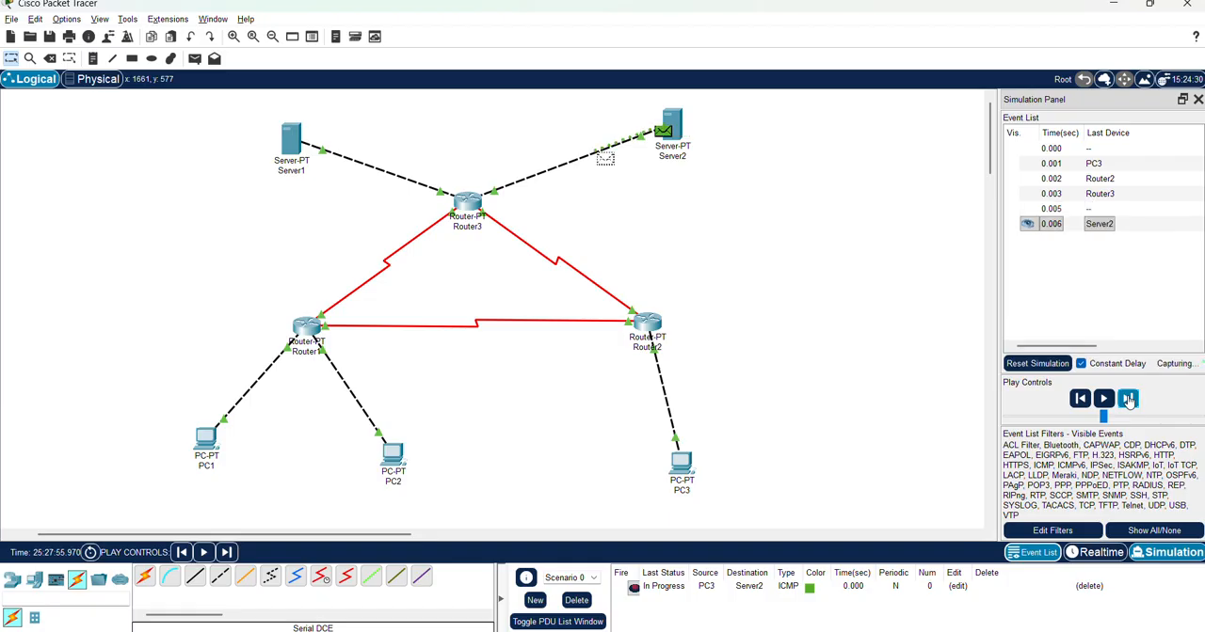
{"action": "left_click", "coordinate": [1129, 400]}
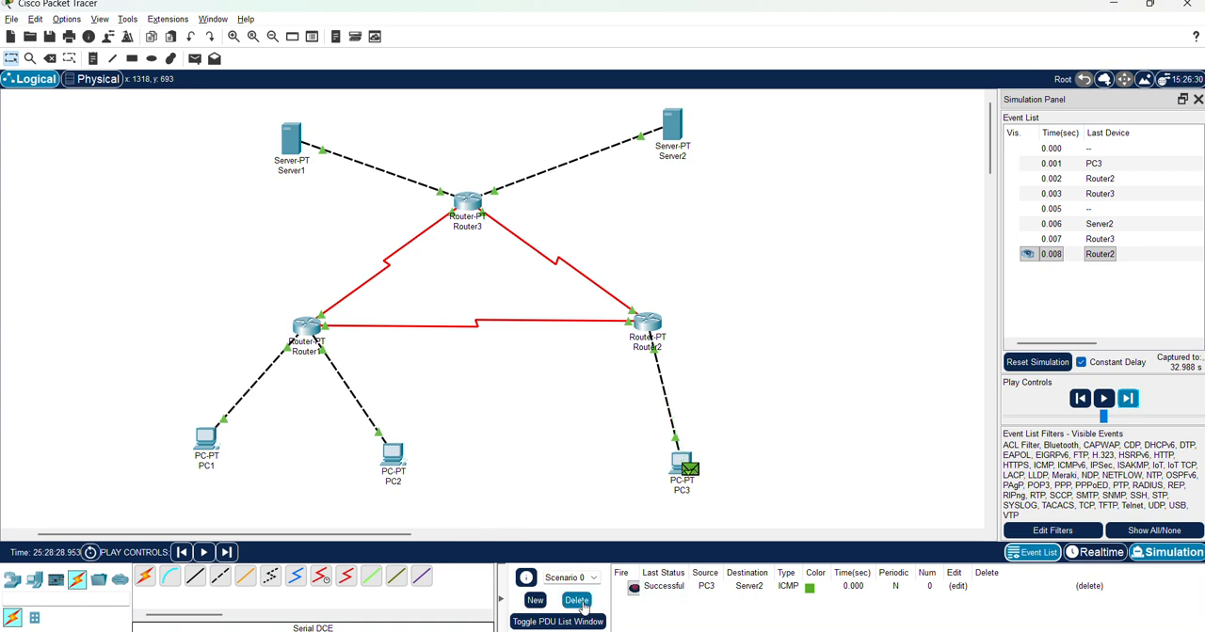
{"action": "left_click", "coordinate": [579, 599]}
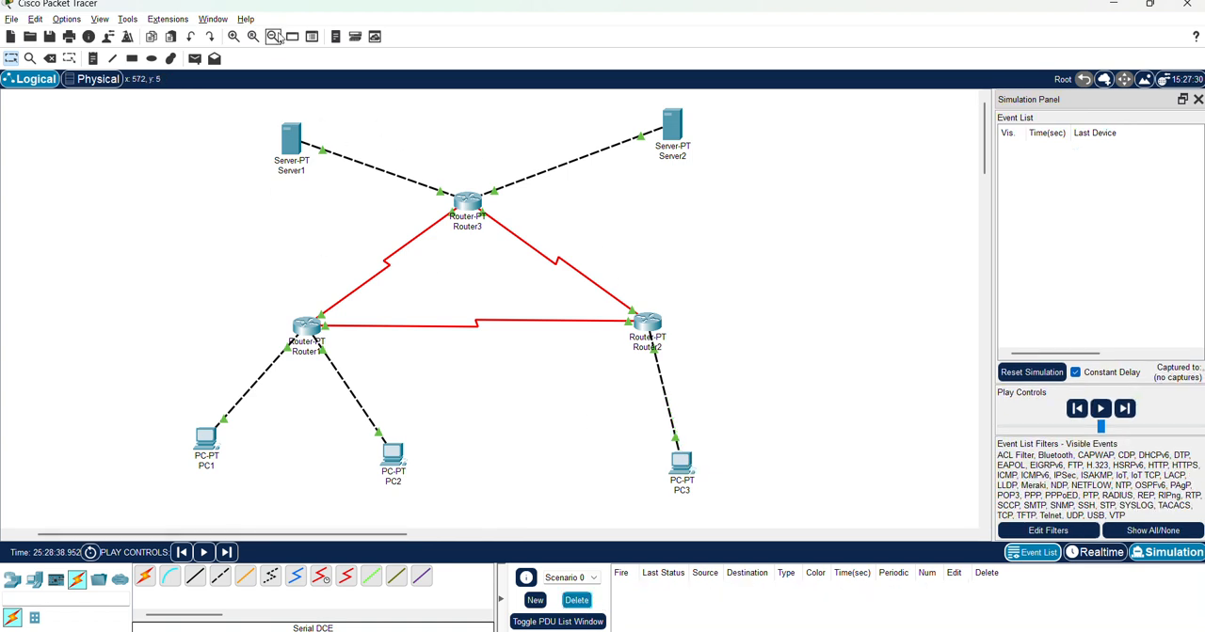
Add a simple PDU from Server1 to PC3
{"action": "left_click", "coordinate": [195, 58]}
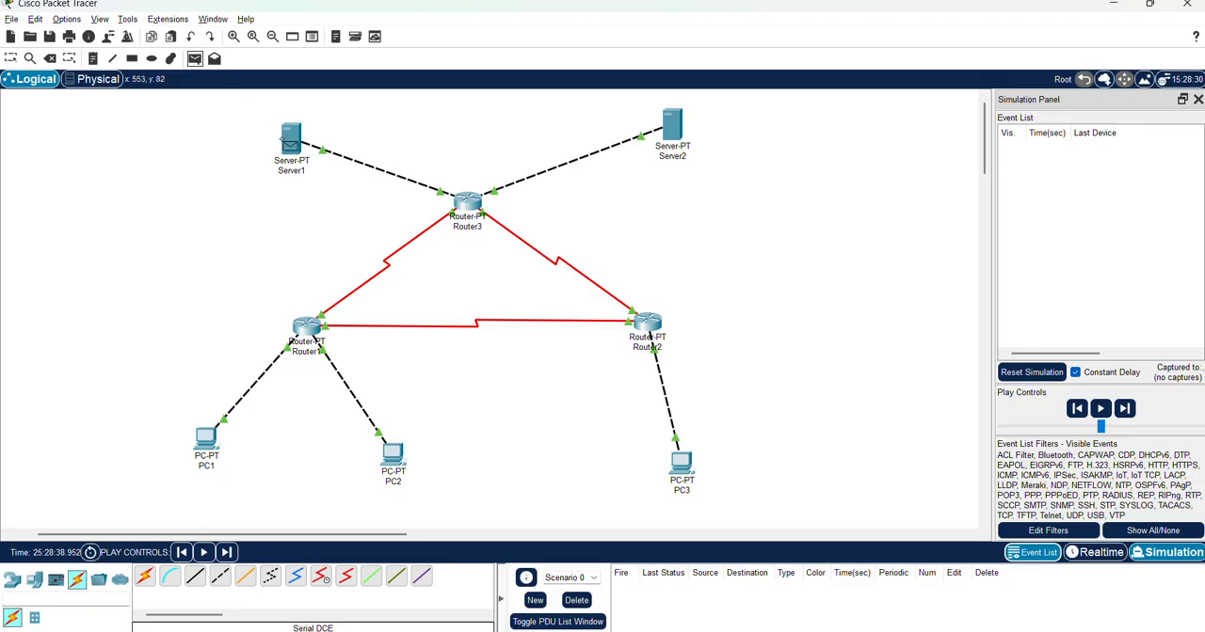
{"action": "left_click", "coordinate": [292, 143]}
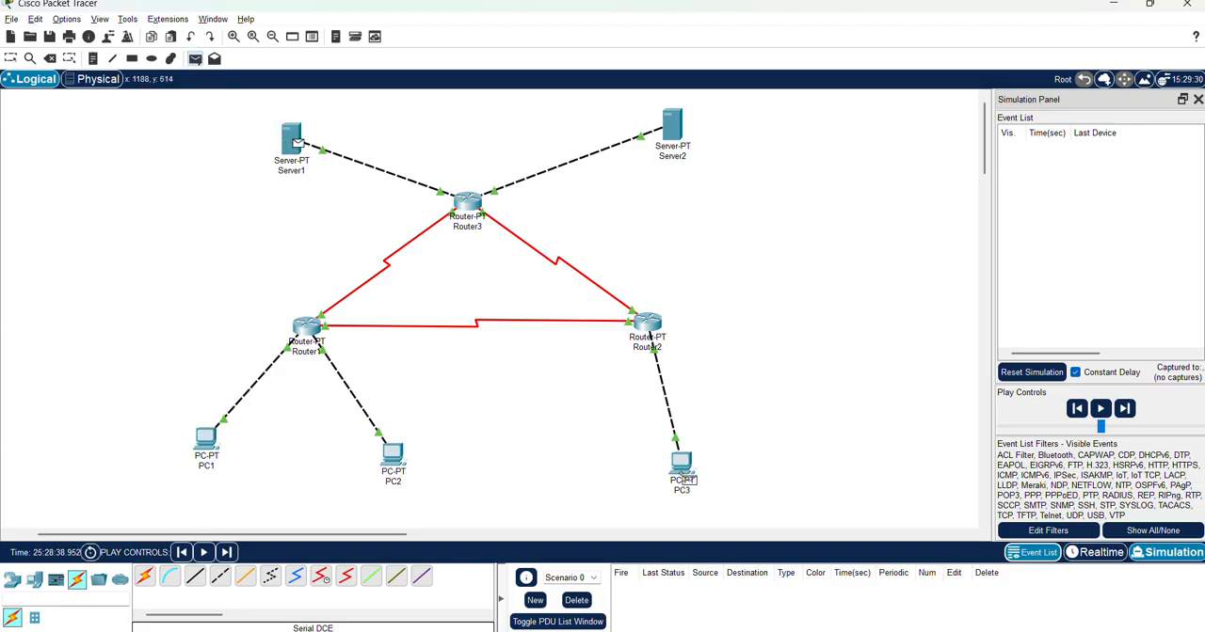
{"action": "left_click", "coordinate": [684, 480]}
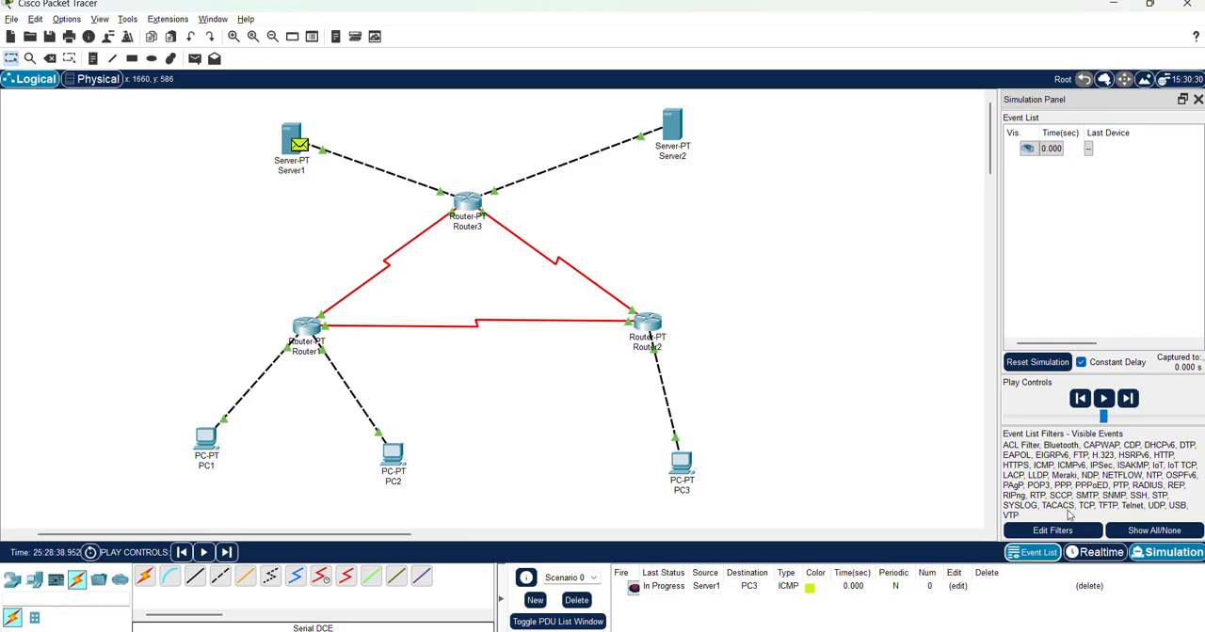
Step the simulation forward until PC3's reply arrives back at Server1, and delete Scenario 0
{"action": "left_click", "coordinate": [1128, 399]}
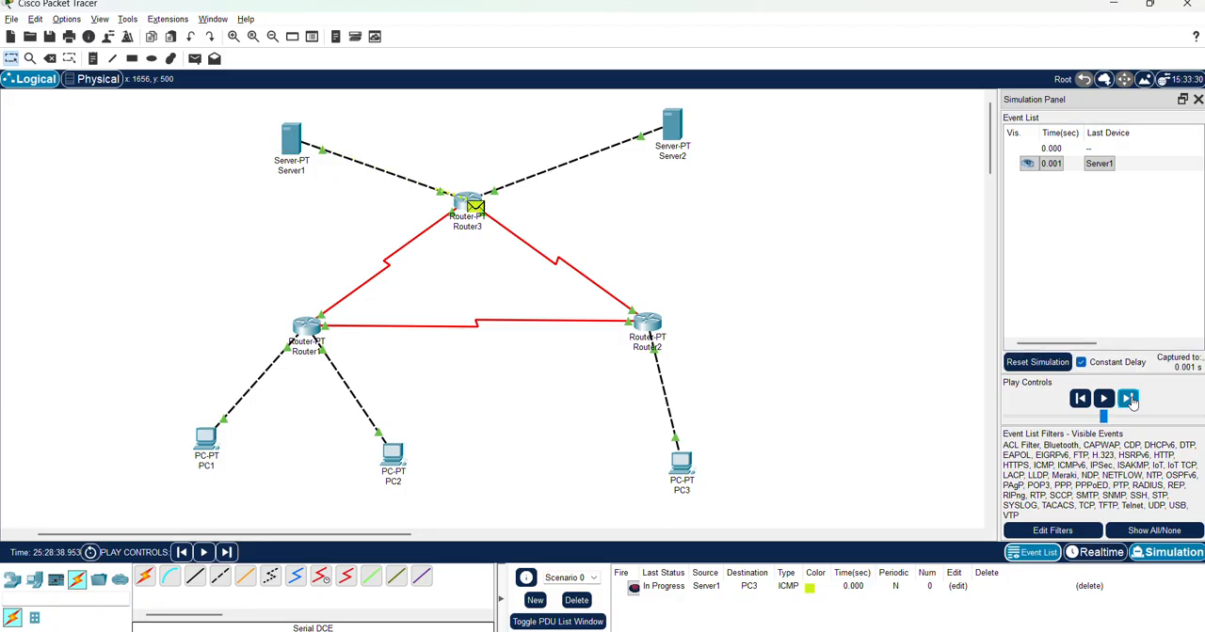
{"action": "left_click", "coordinate": [1128, 399]}
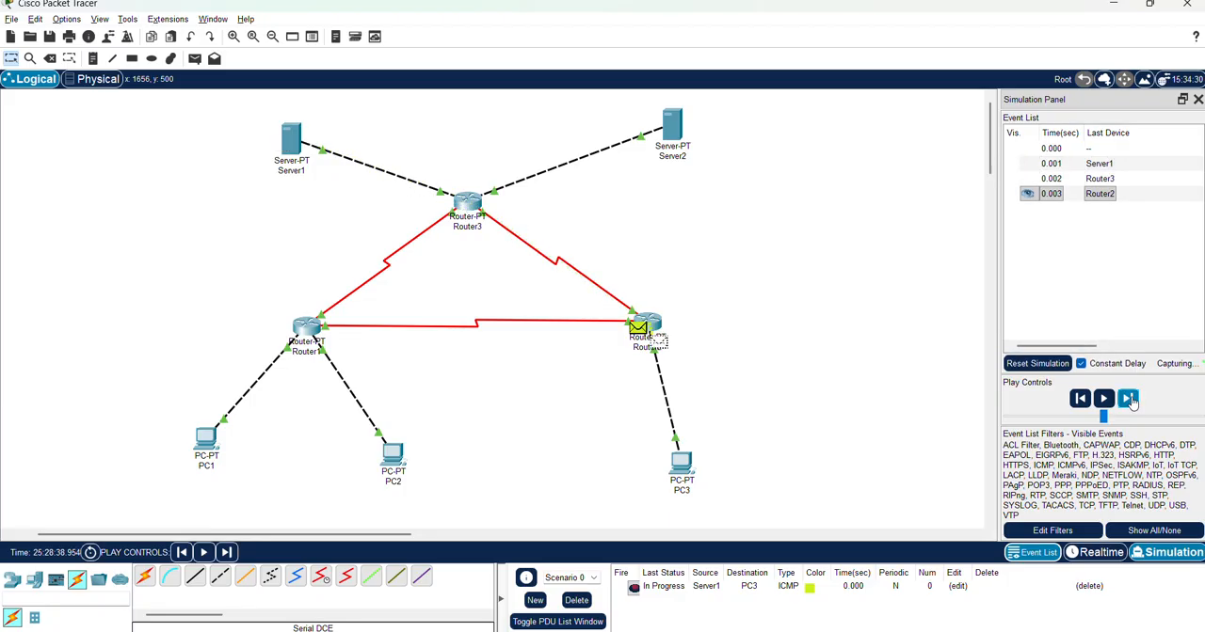
{"action": "left_click", "coordinate": [1129, 399]}
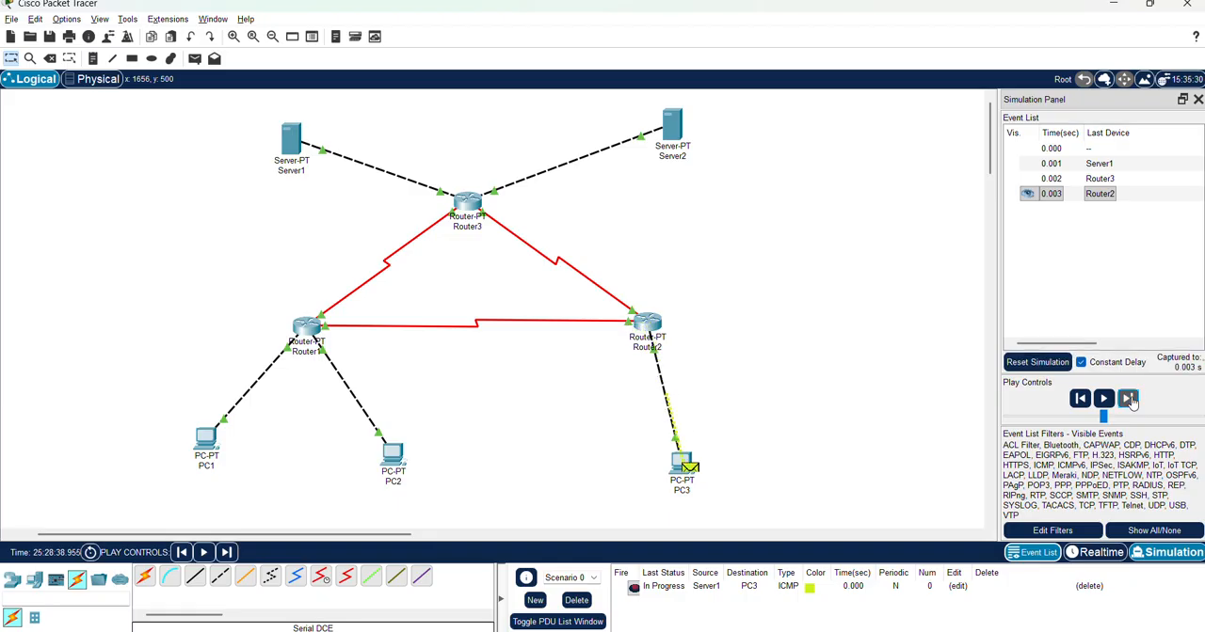
{"action": "left_click", "coordinate": [1128, 399]}
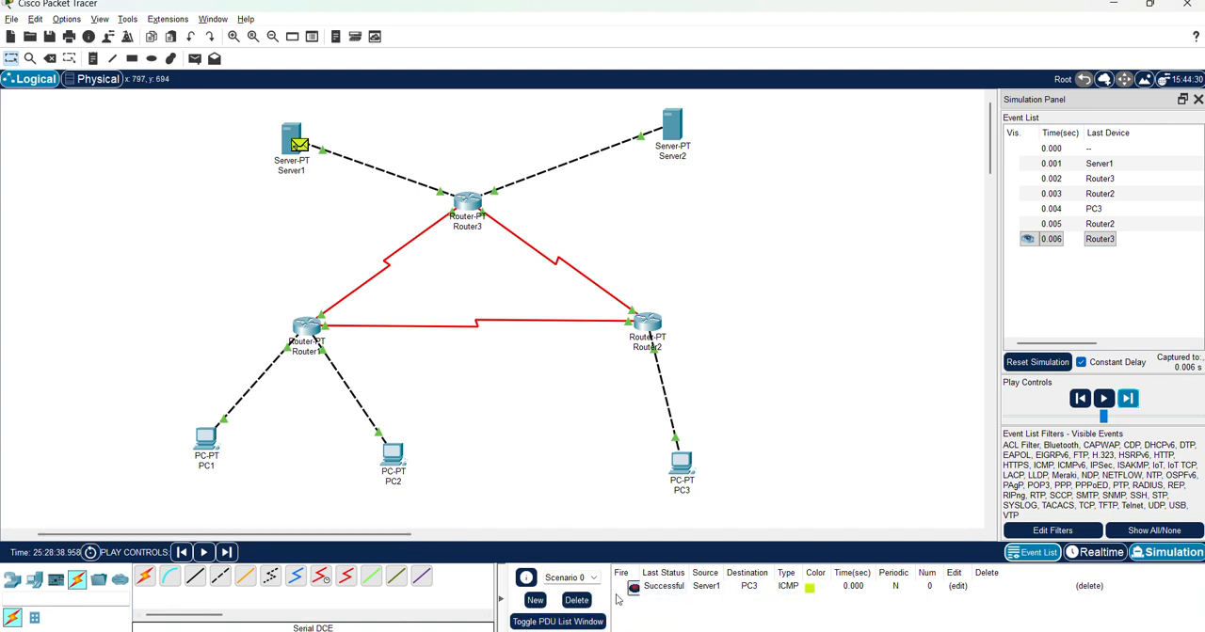
{"action": "left_click", "coordinate": [659, 589]}
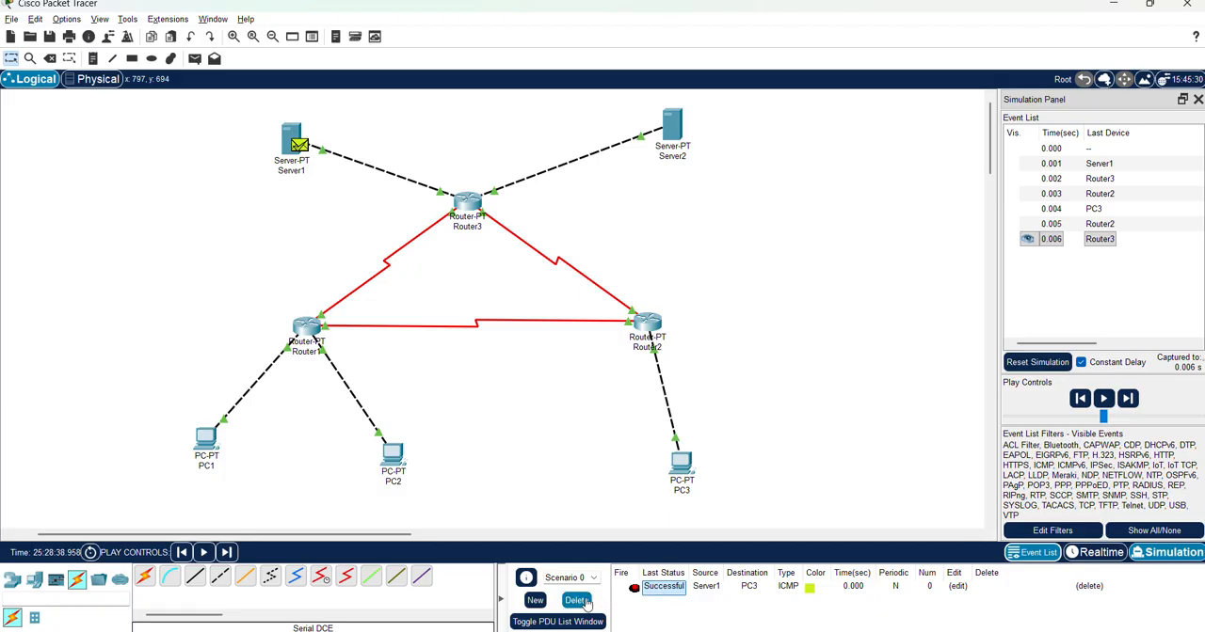
{"action": "left_click", "coordinate": [584, 600]}
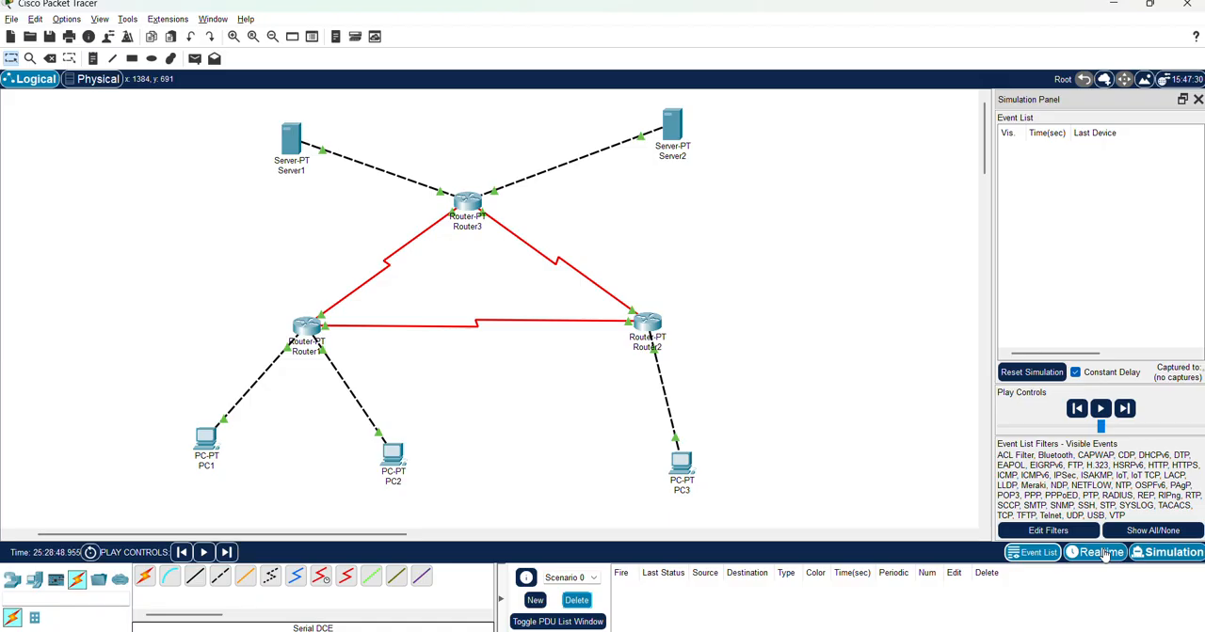
Switch to Realtime mode and open PC1's Command Prompt
{"action": "left_click", "coordinate": [1099, 552]}
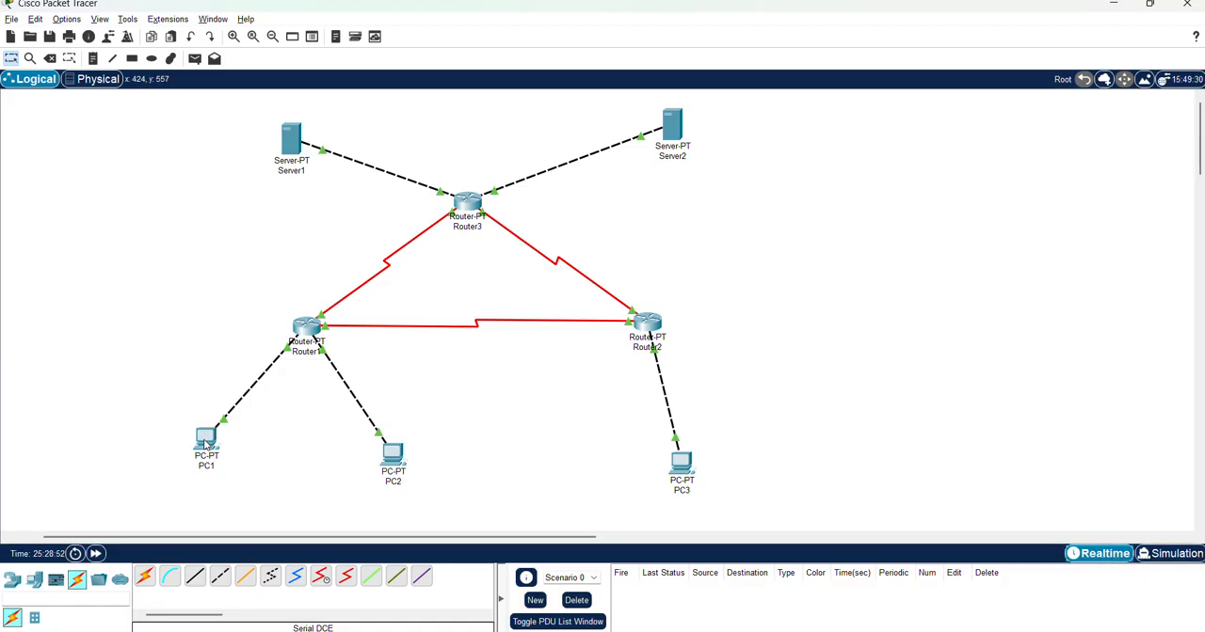
{"action": "left_click", "coordinate": [206, 444]}
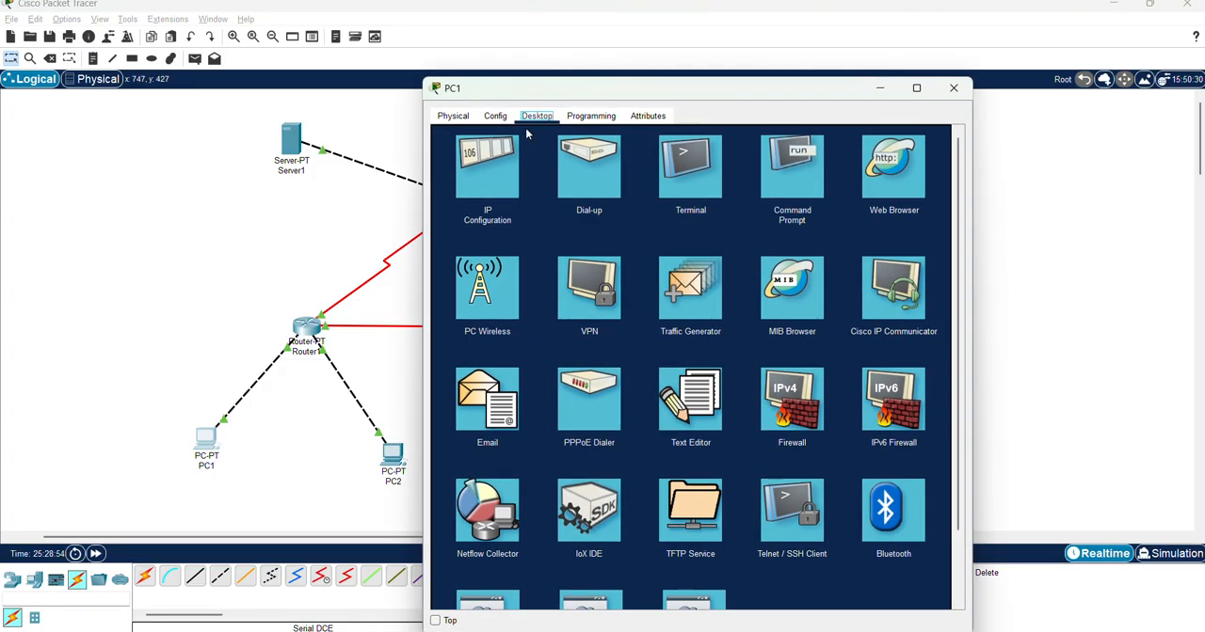
{"action": "left_click", "coordinate": [792, 176]}
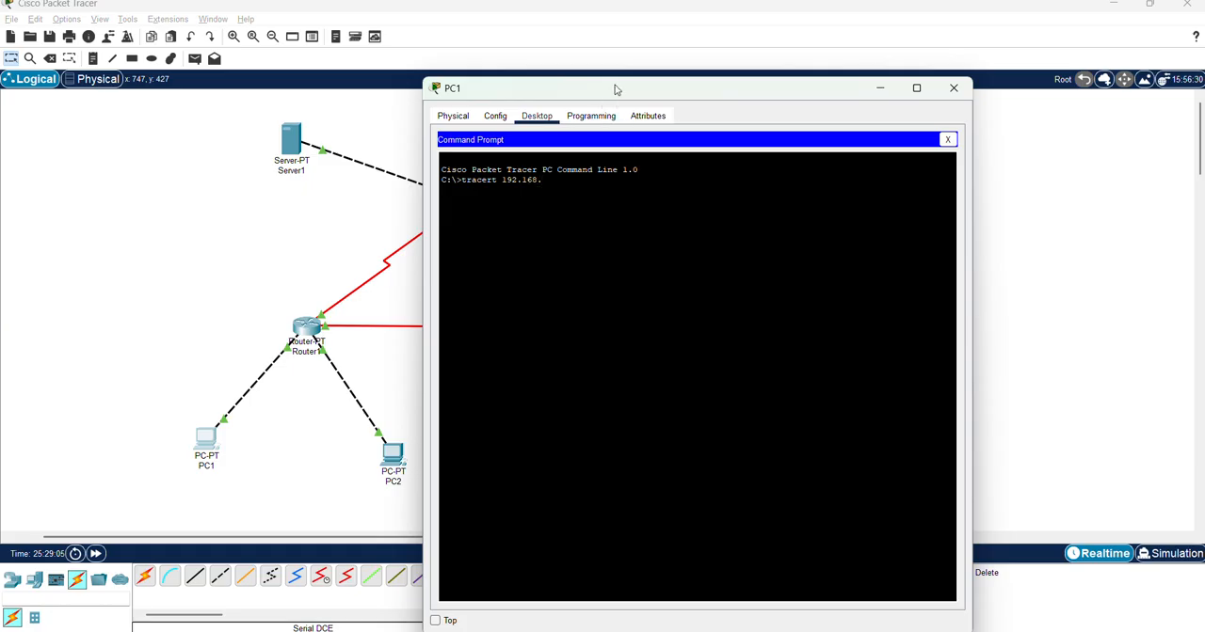
Look up PC2's address in the network diagram in Chrome and run tracert 192.168.1.65 from PC1
{"action": "left_click_drag", "start_coordinate": [616, 88], "coordinate": [717, 106]}
{"action": "key", "text": "alt+Tab"}
{"action": "key", "text": "alt+Tab"}
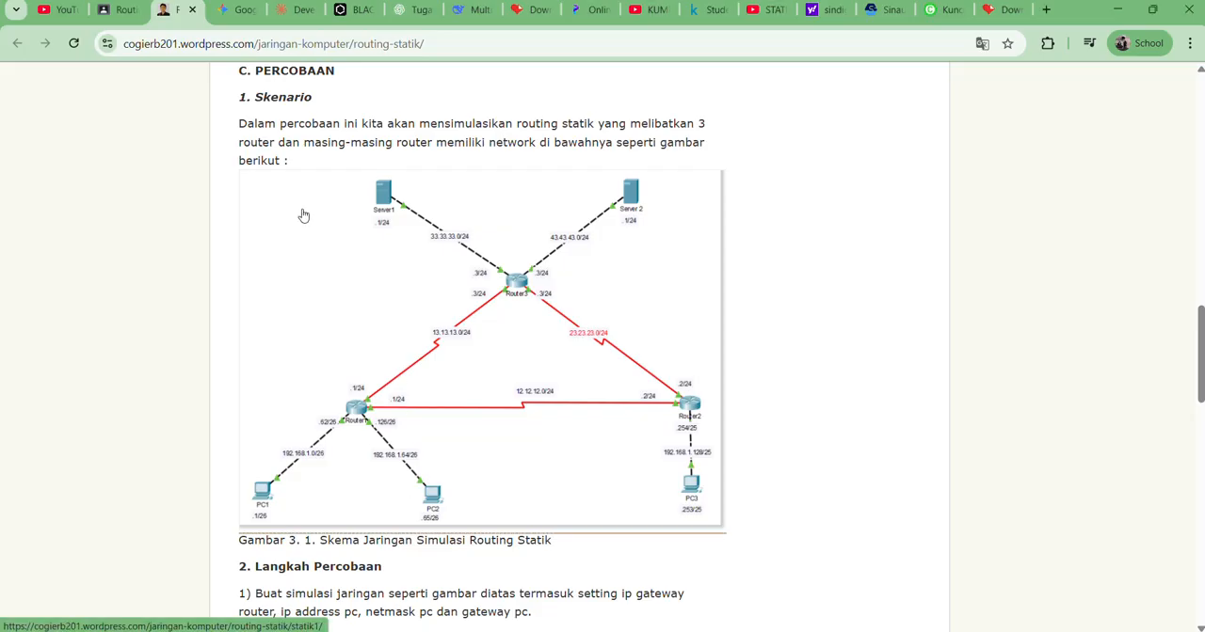
{"action": "key", "text": "alt+Tab"}
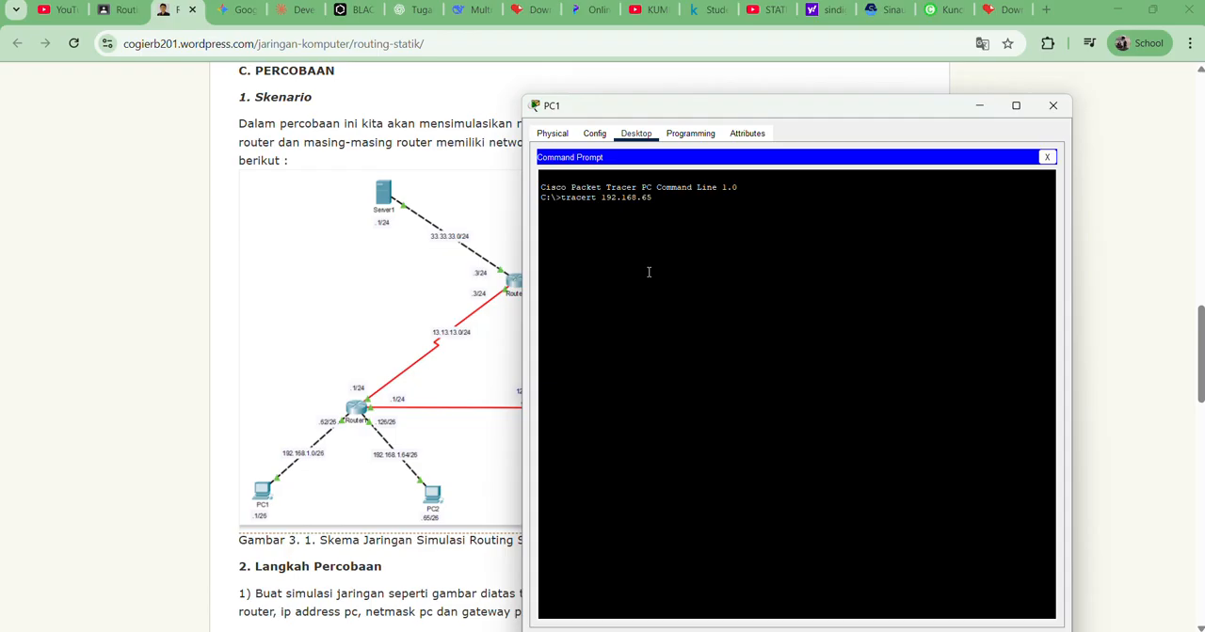
{"action": "key", "text": "Return"}
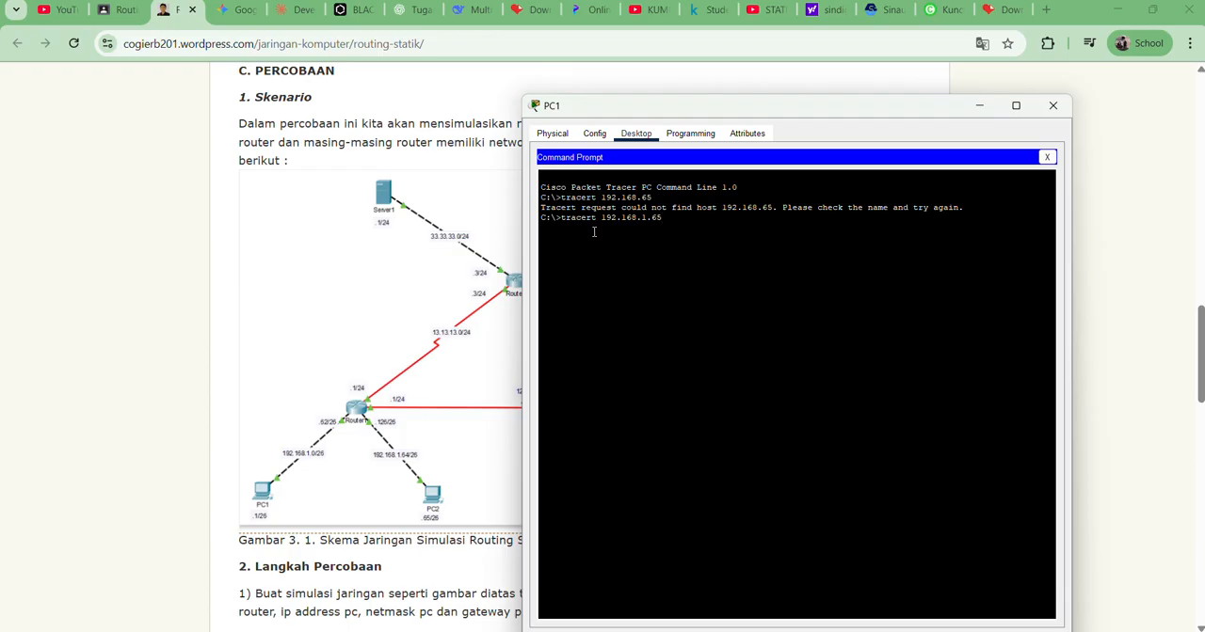
{"action": "key", "text": "Return"}
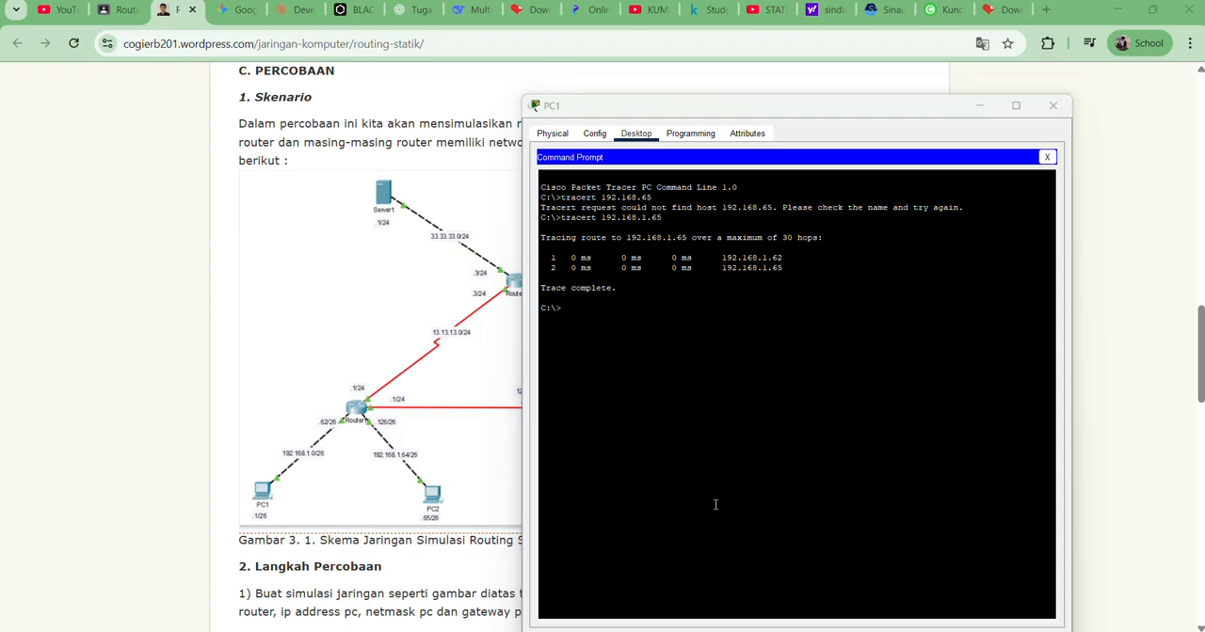
Compare the hops of PC1's trace to 192.168.1.65 with the network topology
{"action": "key", "text": "alt+Tab"}
{"action": "key", "text": "Tab"}
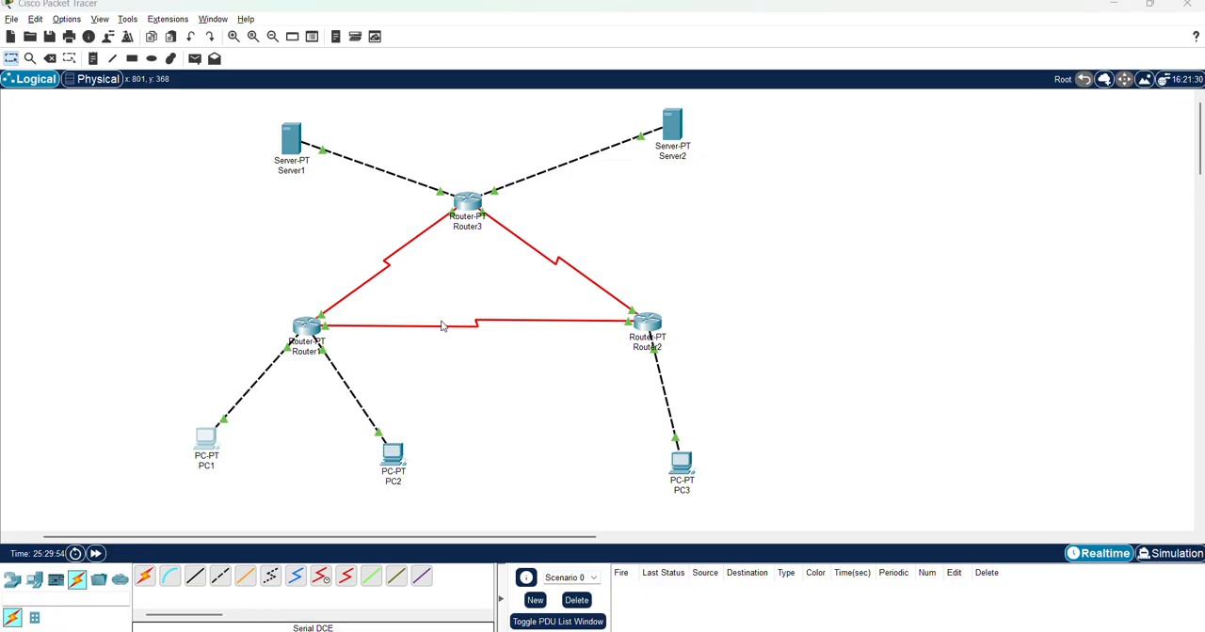
{"action": "key", "text": "alt+Tab"}
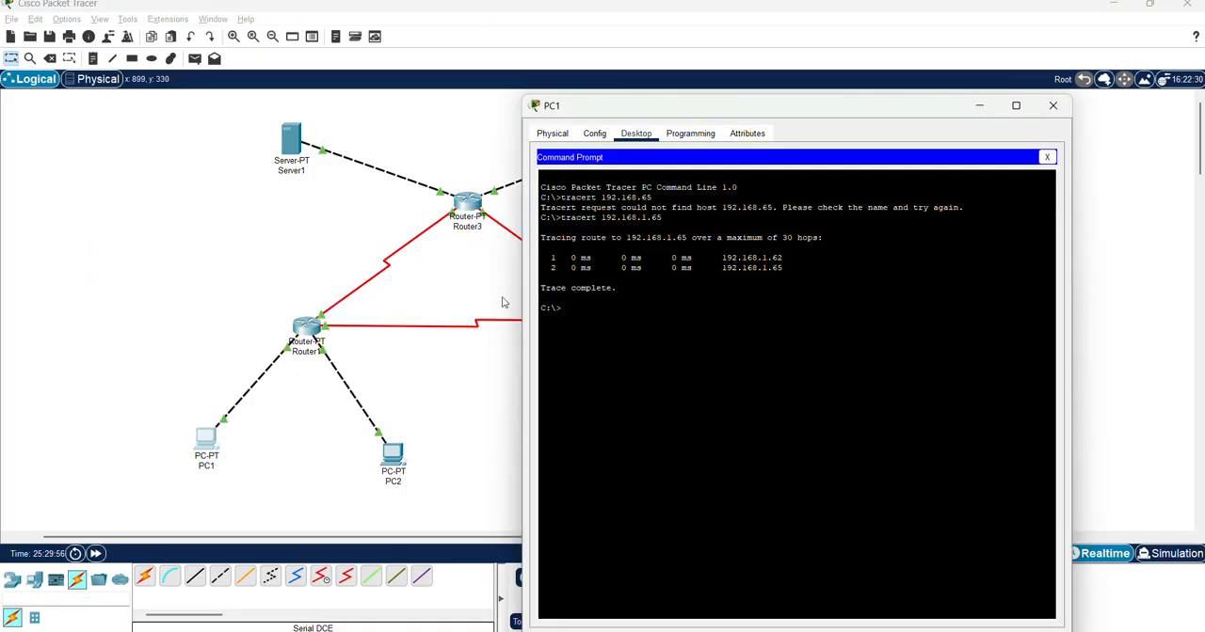
{"action": "left_click_drag", "start_coordinate": [607, 106], "coordinate": [677, 97]}
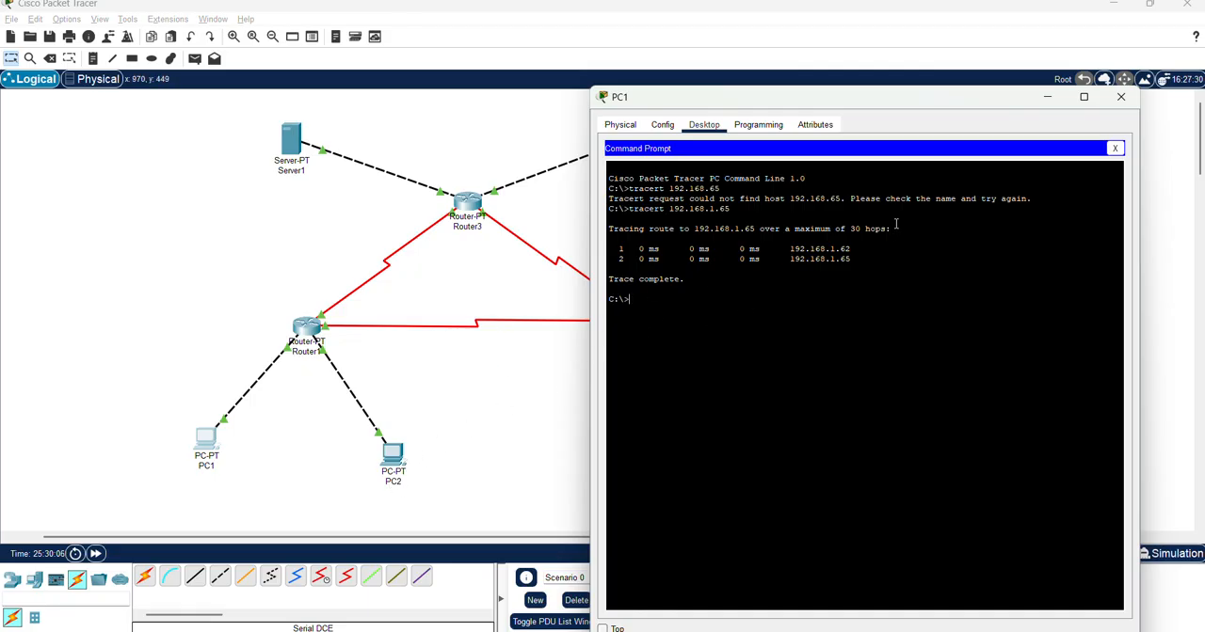
{"action": "left_click_drag", "start_coordinate": [849, 263], "coordinate": [819, 266]}
{"action": "left_click", "coordinate": [681, 316]}
Look up PC3's address in the network diagram in Chrome and run tracert 192.168.1.253 from PC1
{"action": "left_click_drag", "start_coordinate": [816, 97], "coordinate": [721, 153]}
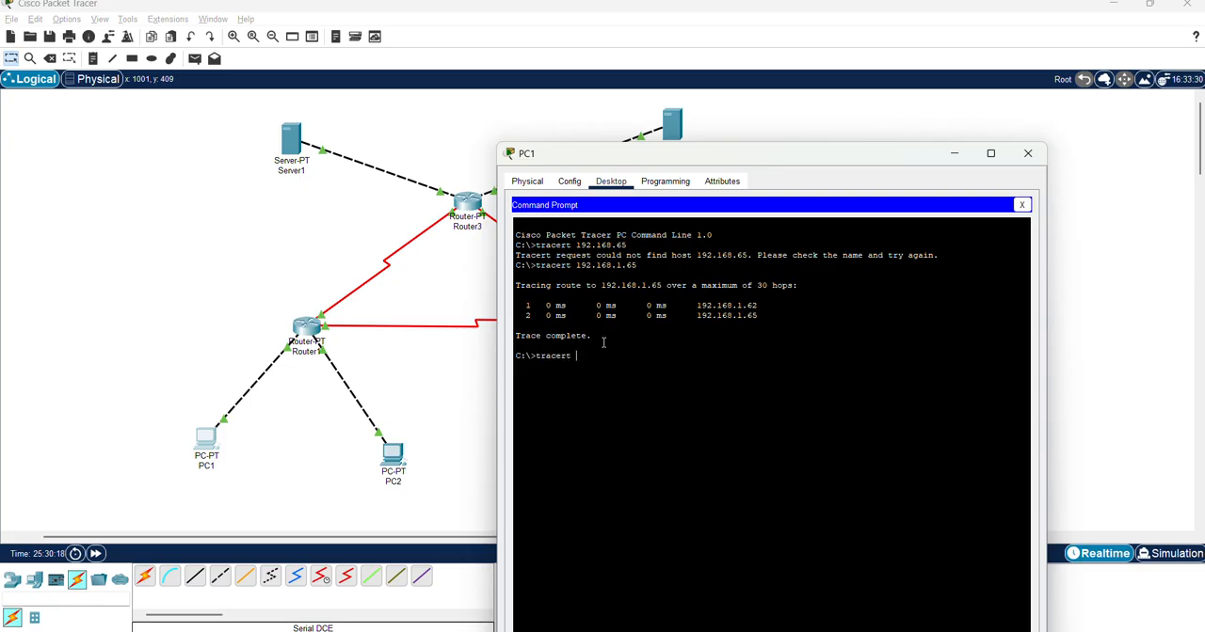
{"action": "type", "text": "68."}
{"action": "key", "text": "alt+Tab"}
{"action": "key", "text": "alt+Tab"}
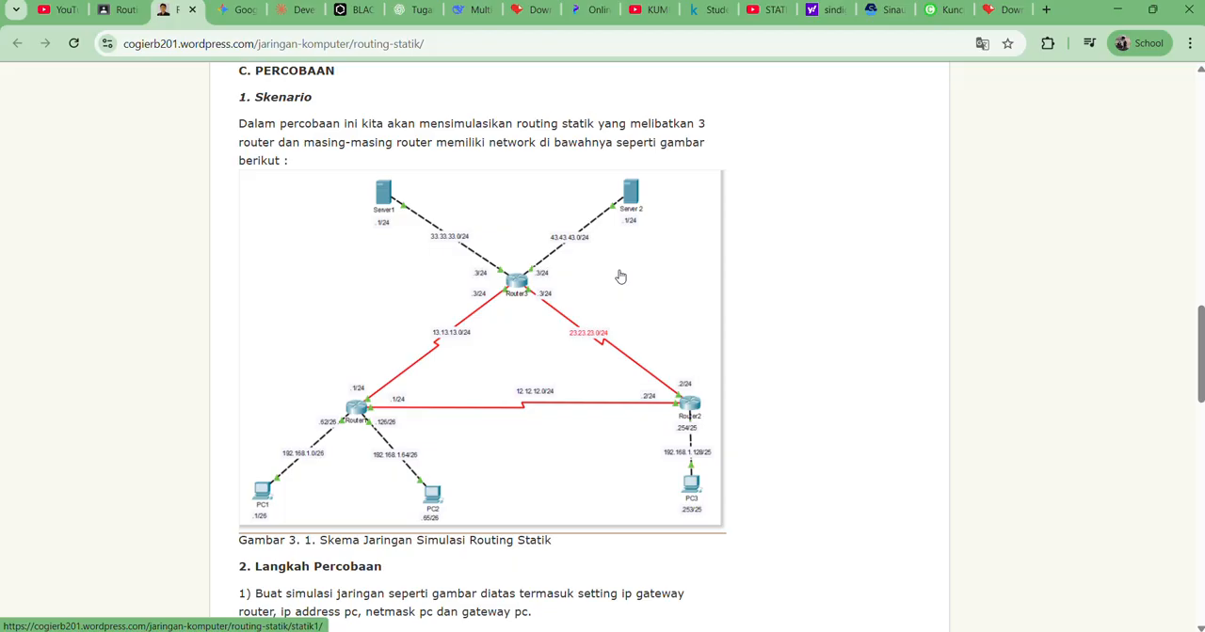
{"action": "key", "text": "alt+Tab"}
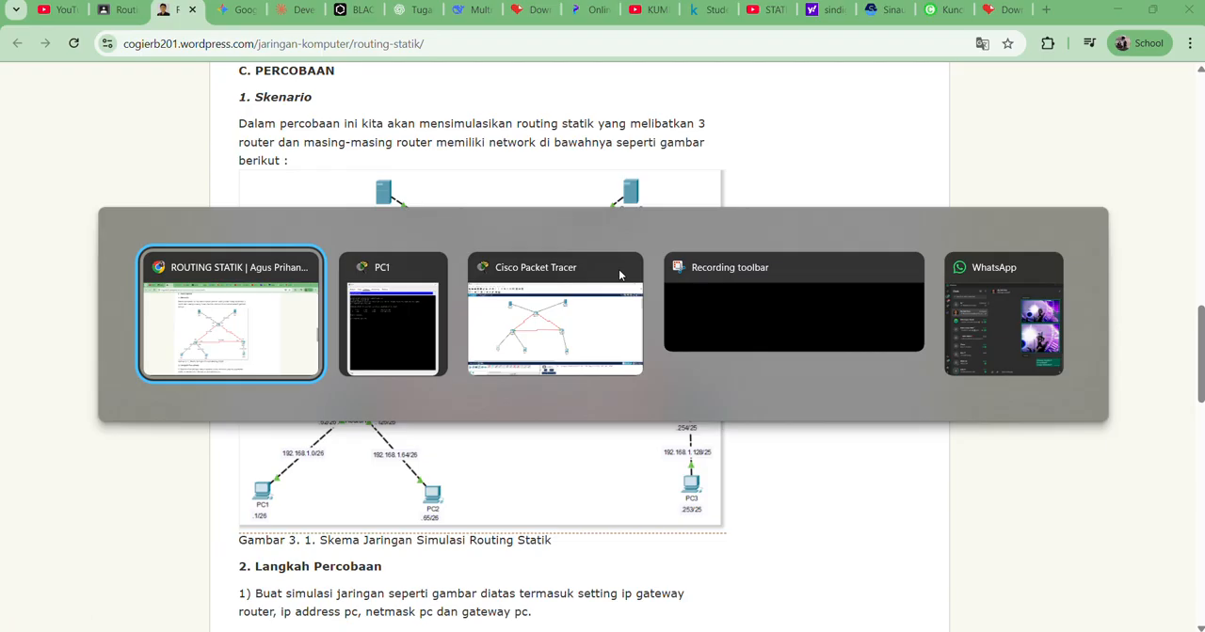
{"action": "key", "text": "alt+Tab"}
{"action": "key", "text": "alt+Tab"}
{"action": "key", "text": "alt+shift+Tab"}
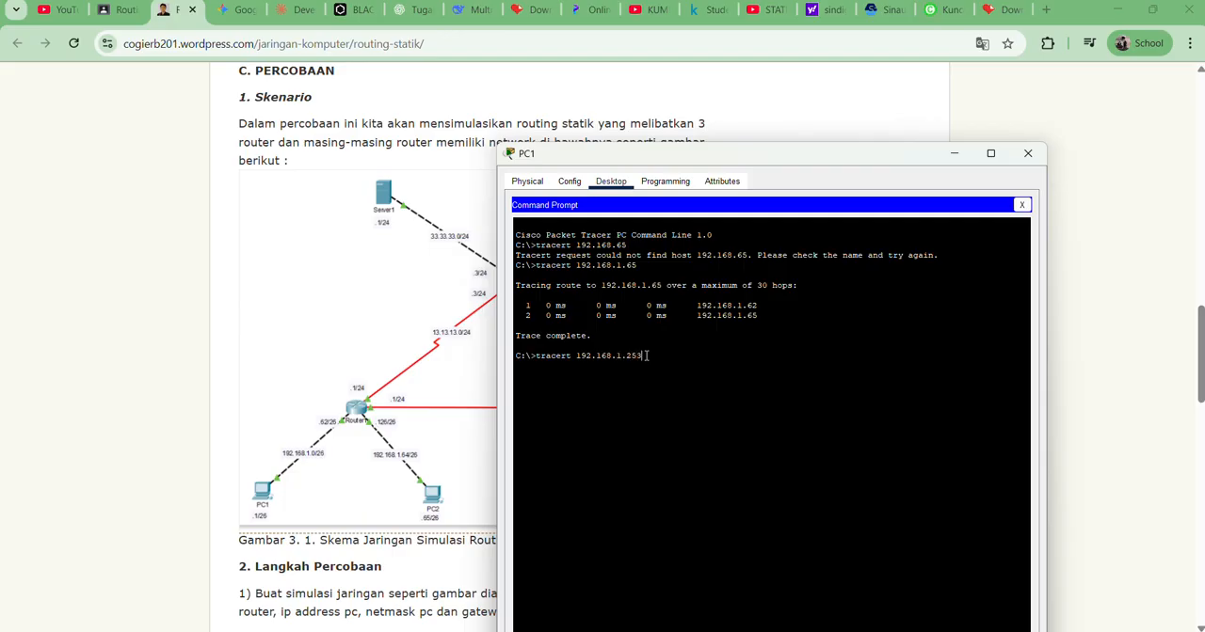
{"action": "key", "text": "Return"}
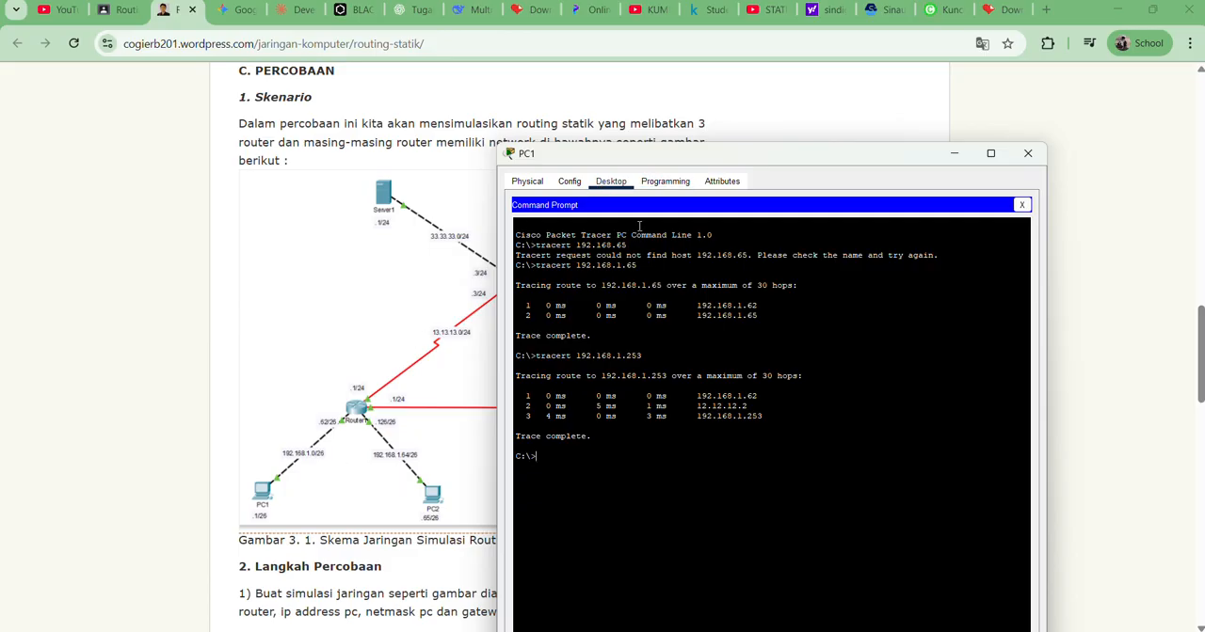
Compare the hops of PC1's trace to 192.168.1.253 with the network topology, and close PC1's window
{"action": "key", "text": "alt+Tab"}
{"action": "key", "text": "alt+Tab"}
{"action": "key", "text": "Tab"}
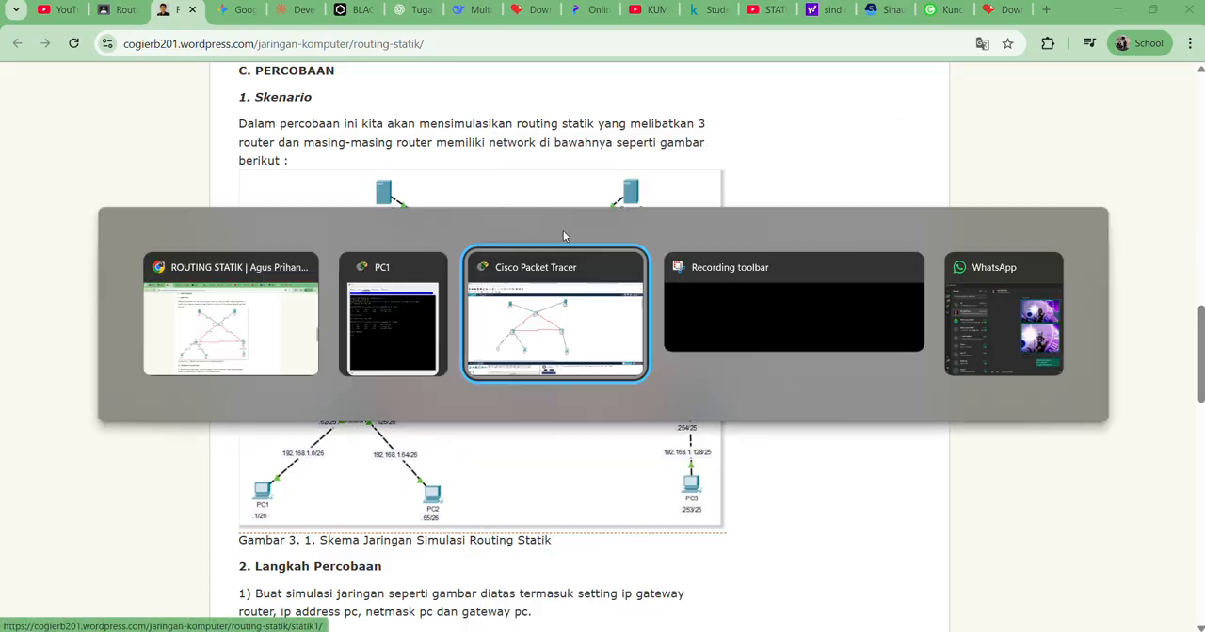
{"action": "key", "text": "alt+Tab"}
{"action": "key", "text": "alt+shift+Tab"}
{"action": "key", "text": "alt+Tab"}
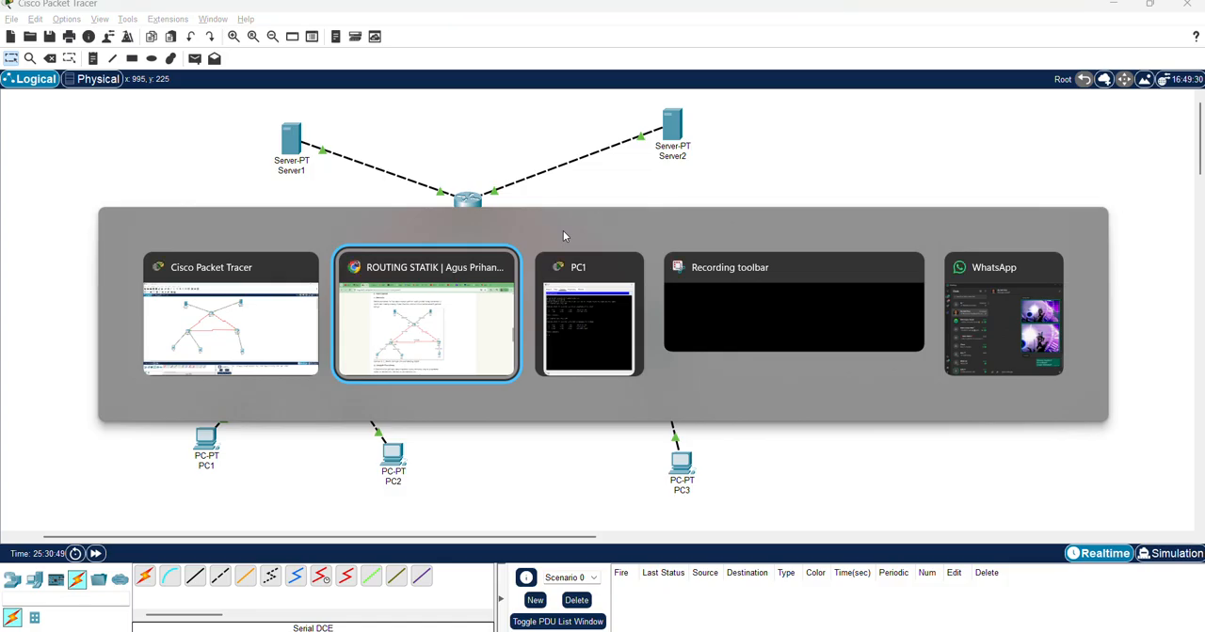
{"action": "key", "text": "alt+Tab"}
{"action": "left_click_drag", "start_coordinate": [608, 155], "coordinate": [869, 91]}
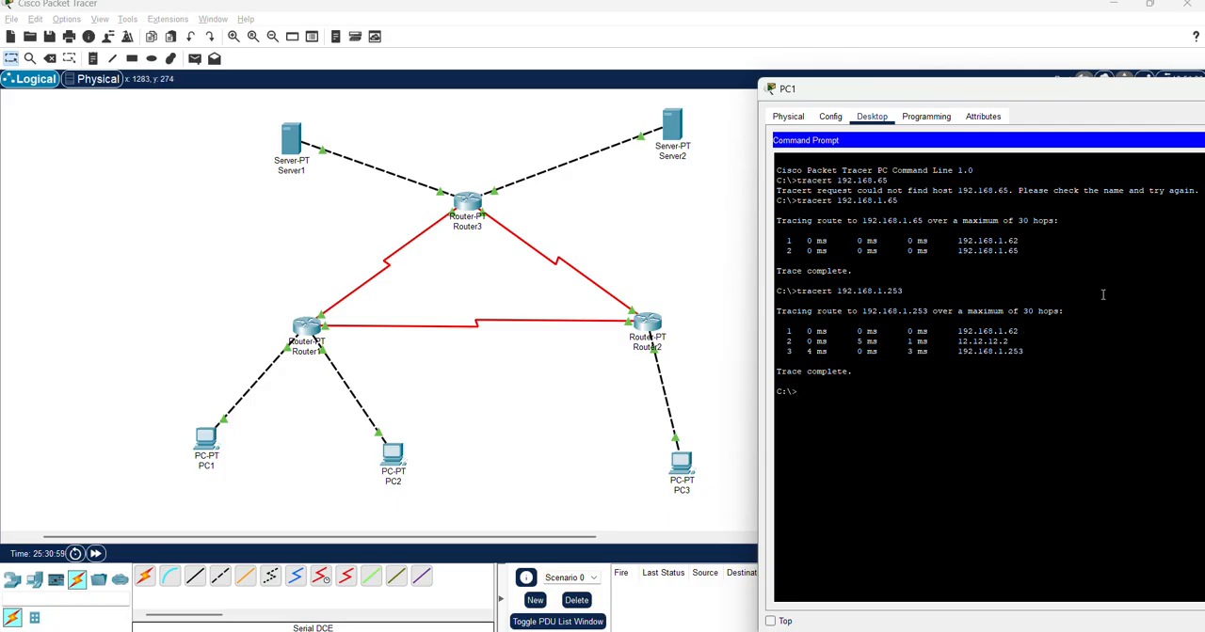
{"action": "left_click_drag", "start_coordinate": [1019, 331], "coordinate": [995, 340]}
{"action": "left_click", "coordinate": [1049, 353]}
{"action": "left_click_drag", "start_coordinate": [1035, 347], "coordinate": [996, 353]}
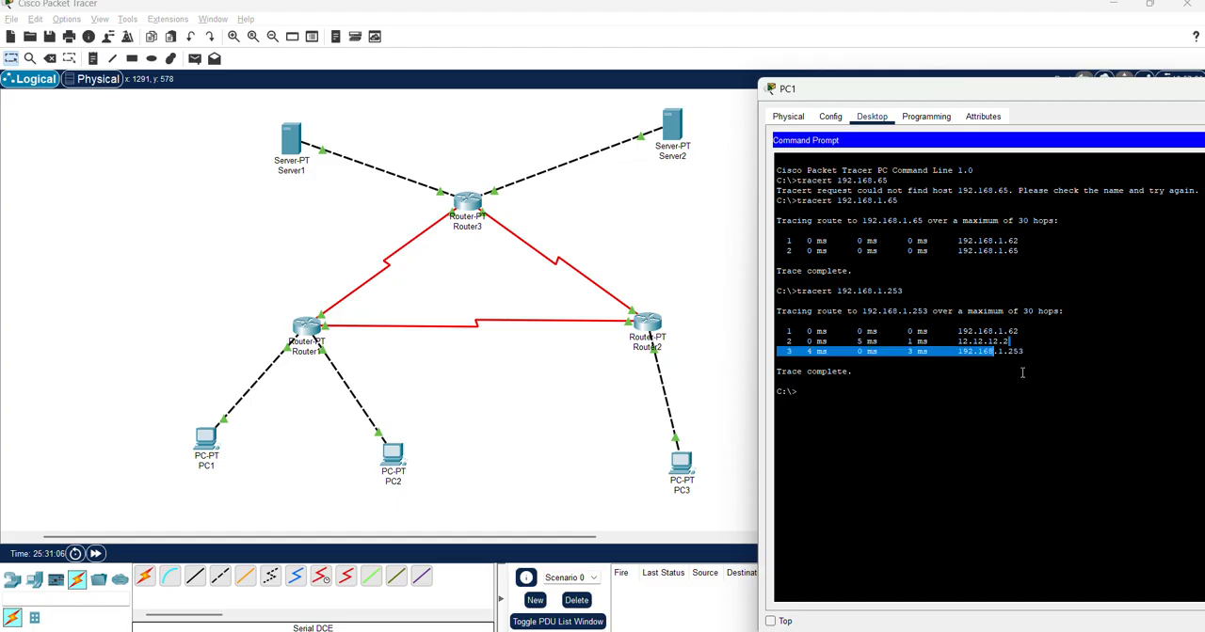
{"action": "left_click", "coordinate": [1022, 373]}
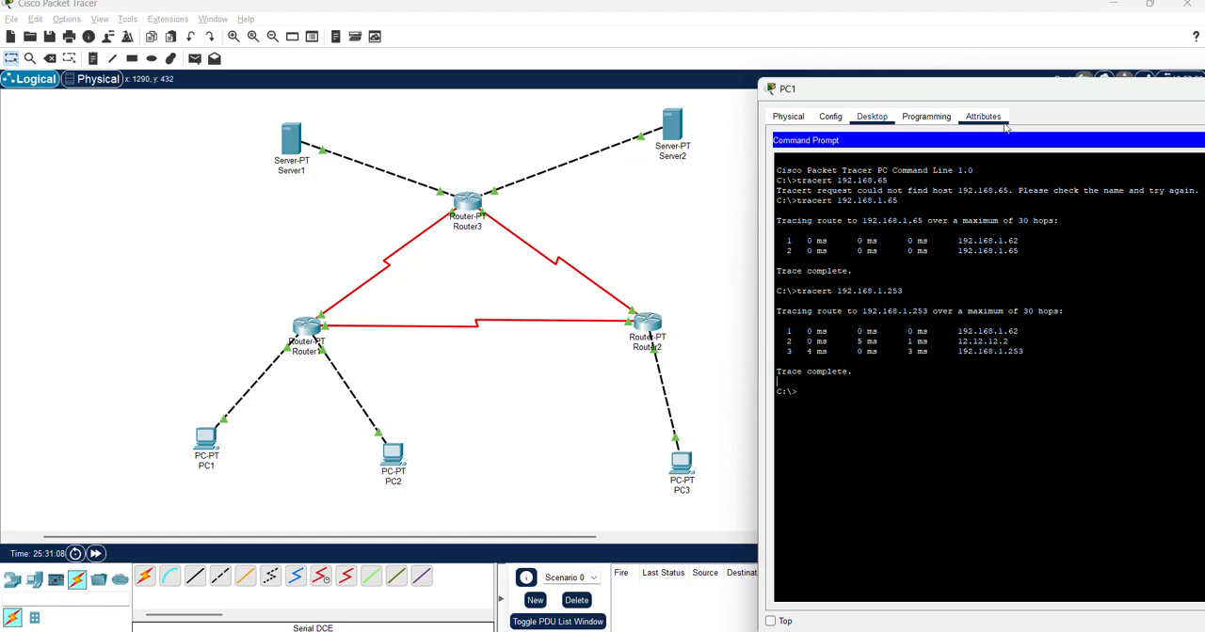
{"action": "left_click_drag", "start_coordinate": [1000, 98], "coordinate": [888, 105]}
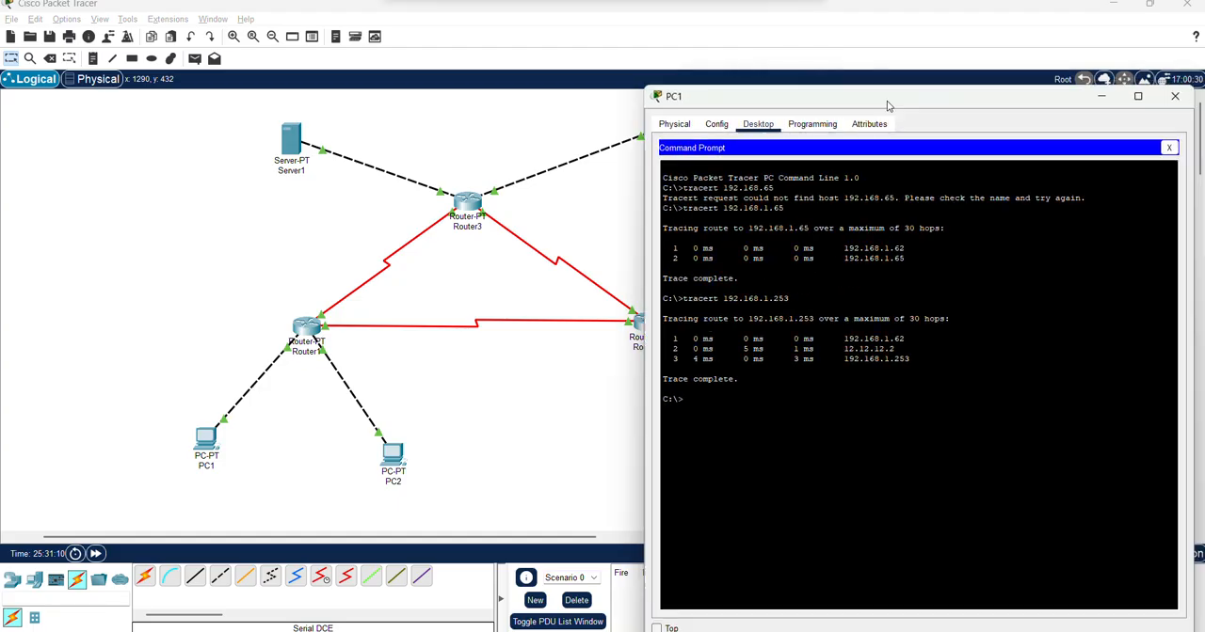
{"action": "left_click", "coordinate": [1174, 96]}
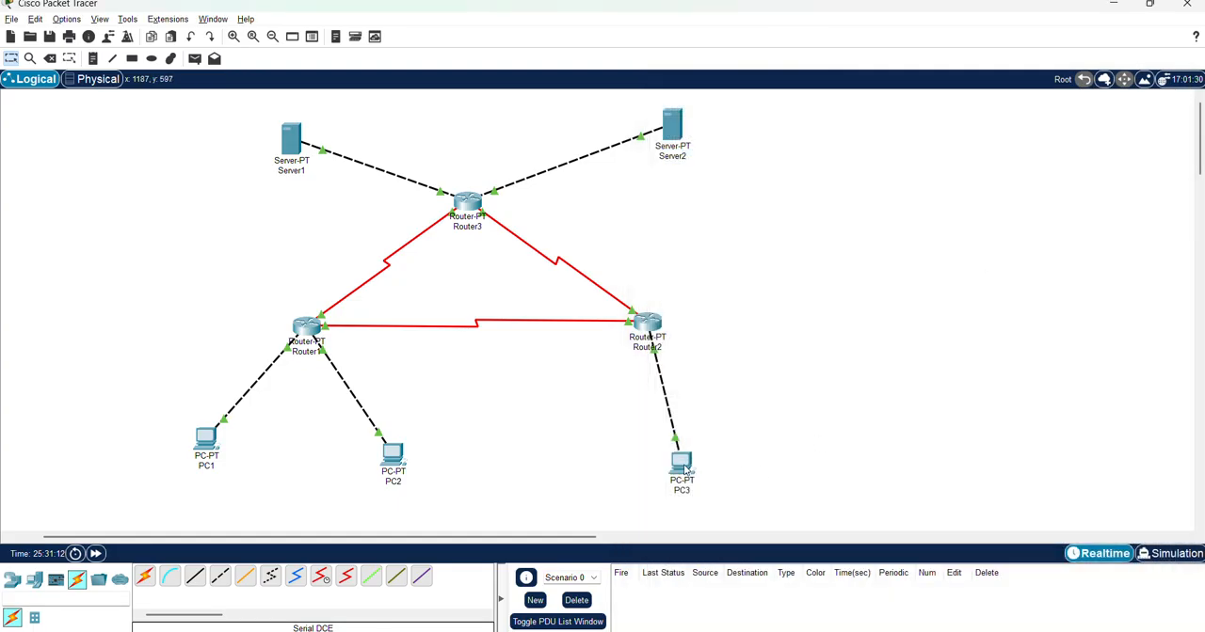
Open PC3's Command Prompt and begin a tracert command there
{"action": "left_click", "coordinate": [681, 465]}
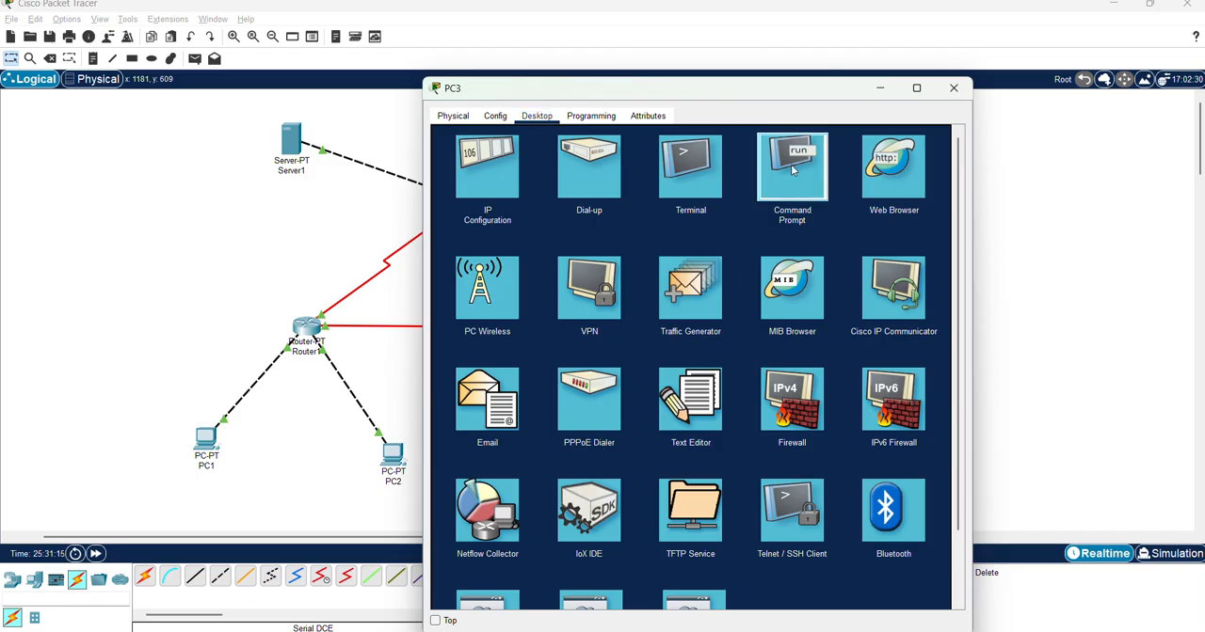
{"action": "left_click", "coordinate": [792, 169]}
{"action": "type", "text": "tra"}
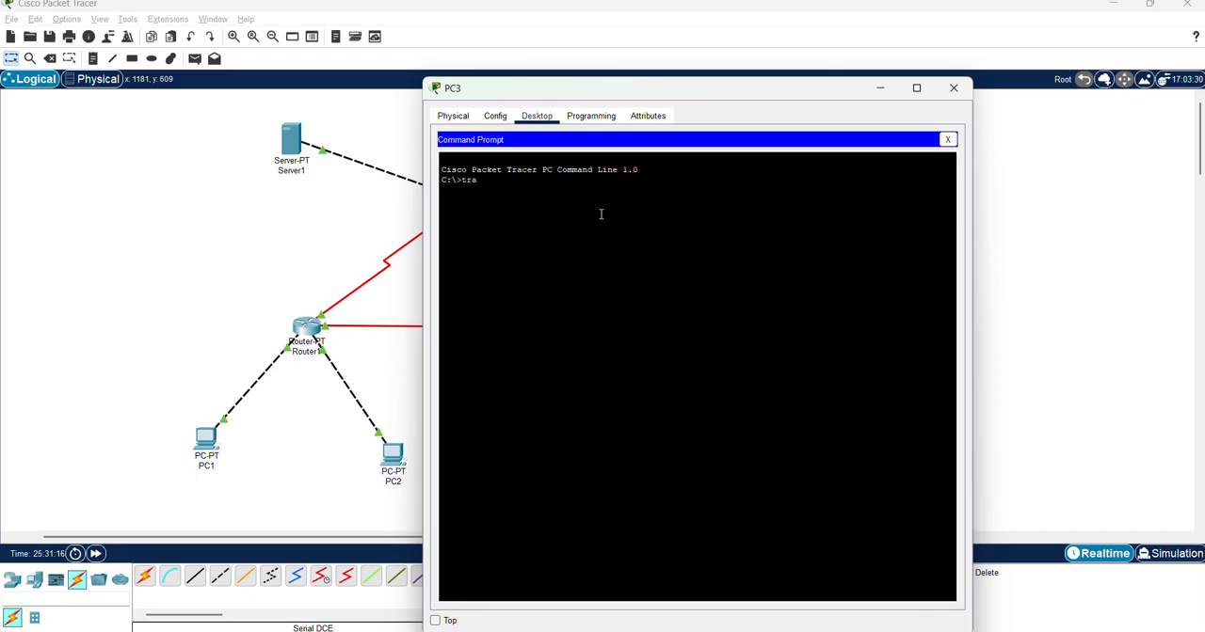
{"action": "type", "text": "cert 192.168."}
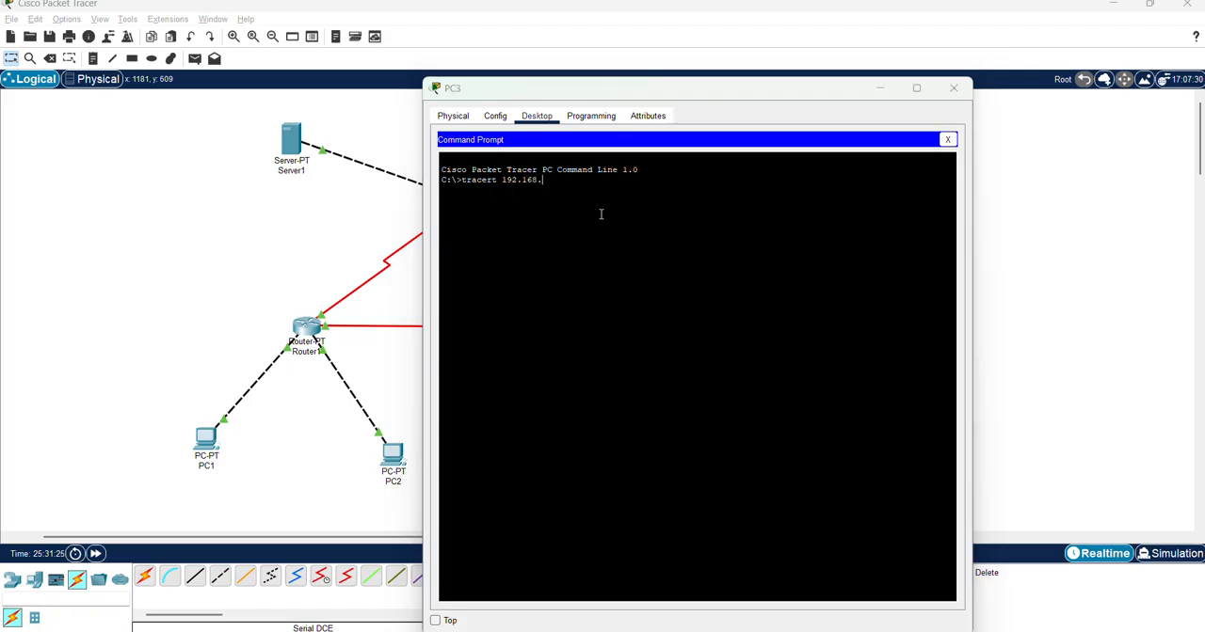
Switch to the network diagram in Chrome and look up Server1's IP address
{"action": "key", "text": "alt+Tab"}
{"action": "key", "text": "alt+Tab"}
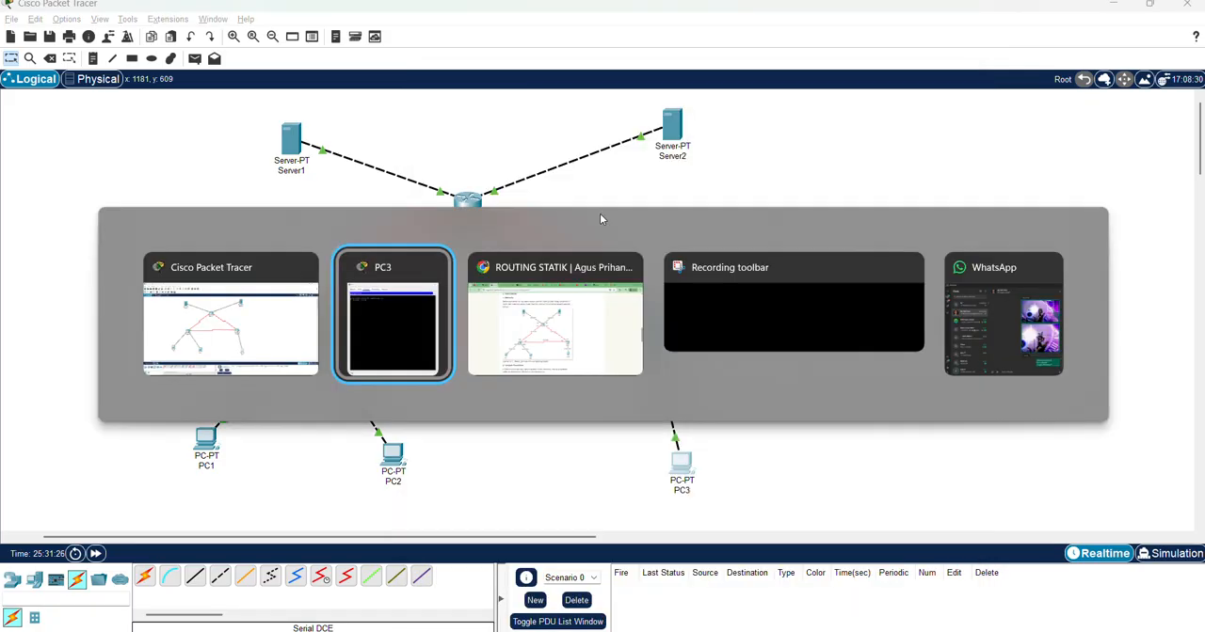
{"action": "key", "text": "alt+Tab"}
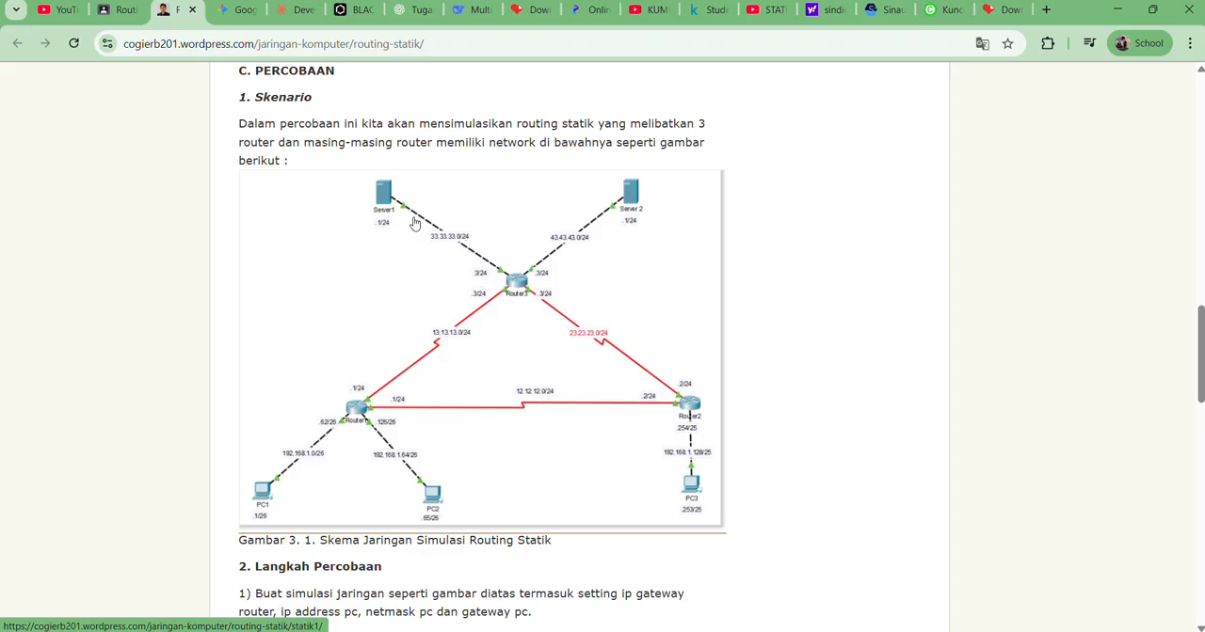
{"action": "key", "text": "alt+Tab"}
{"action": "key", "text": "alt+shift+Tab"}
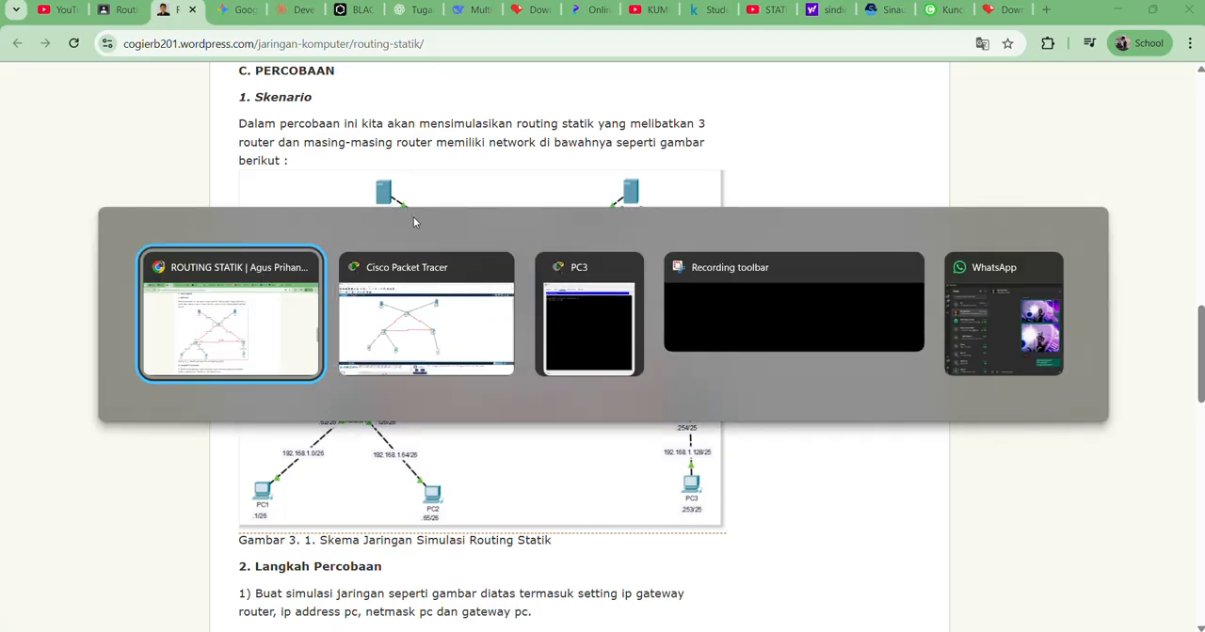
{"action": "key", "text": "alt+Tab"}
{"action": "key", "text": "alt+Tab"}
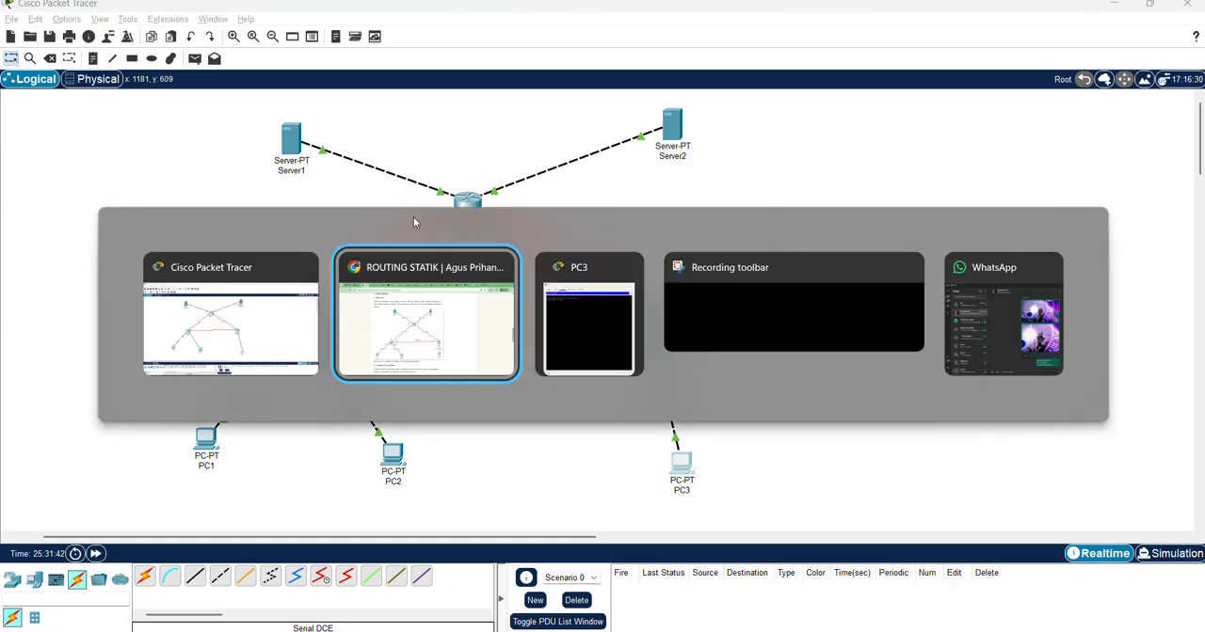
{"action": "key", "text": "alt+Tab"}
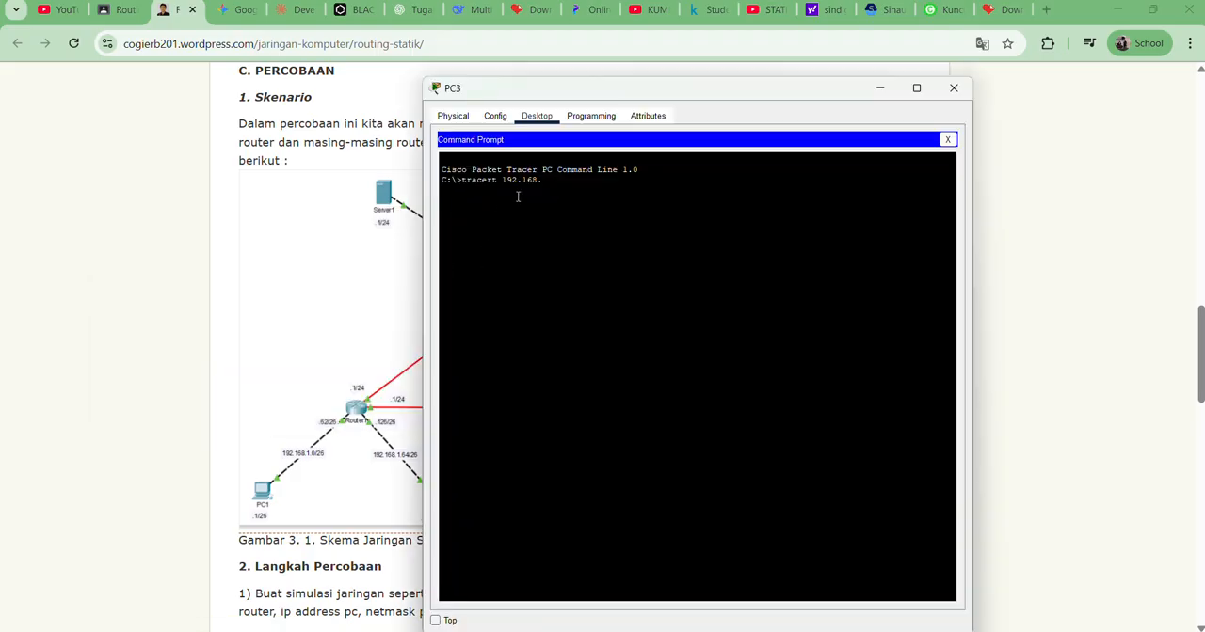
Replace the partial address in PC3's tracert command with Server1's address 33.33.33.1 and run the trace
{"action": "left_click_drag", "start_coordinate": [545, 181], "coordinate": [504, 183]}
{"action": "type", "text": "33"}
{"action": "key", "text": "BackSpace"}
{"action": "key", "text": "BackSpace"}
{"action": "key", "text": "BackSpace"}
{"action": "key", "text": "BackSpace"}
{"action": "key", "text": "BackSpace"}
{"action": "key", "text": "BackSpace"}
{"action": "key", "text": "BackSpace"}
{"action": "key", "text": "BackSpace"}
{"action": "key", "text": "BackSpace"}
{"action": "key", "text": "BackSpace"}
{"action": "key", "text": "BackSpace"}
{"action": "key", "text": "Return"}
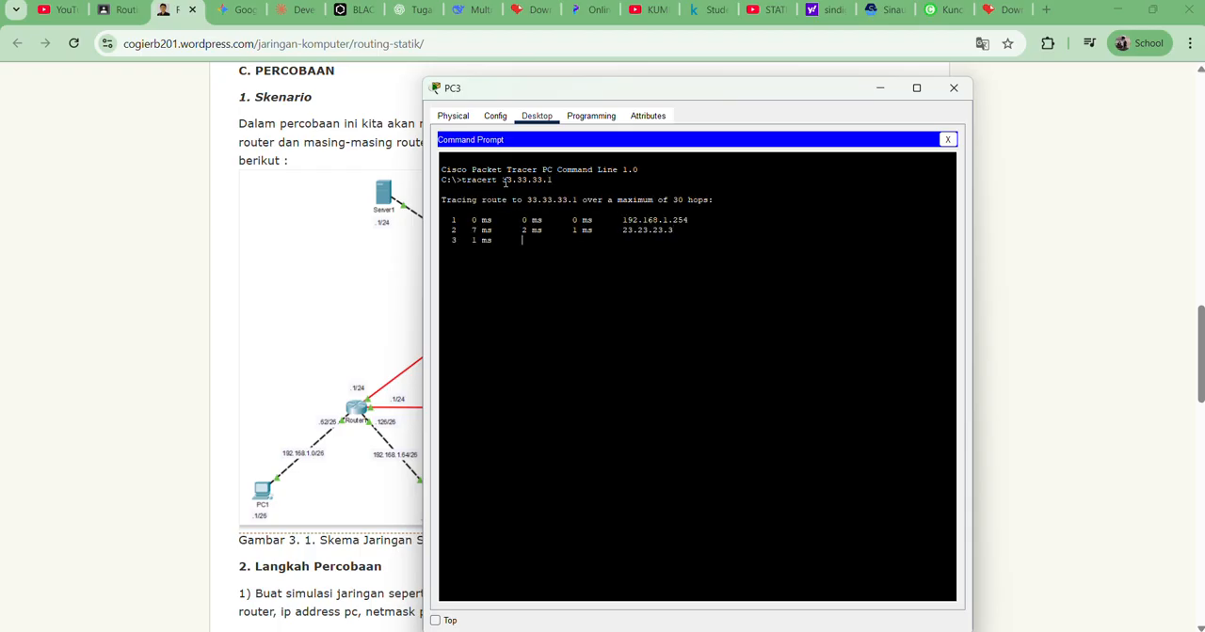